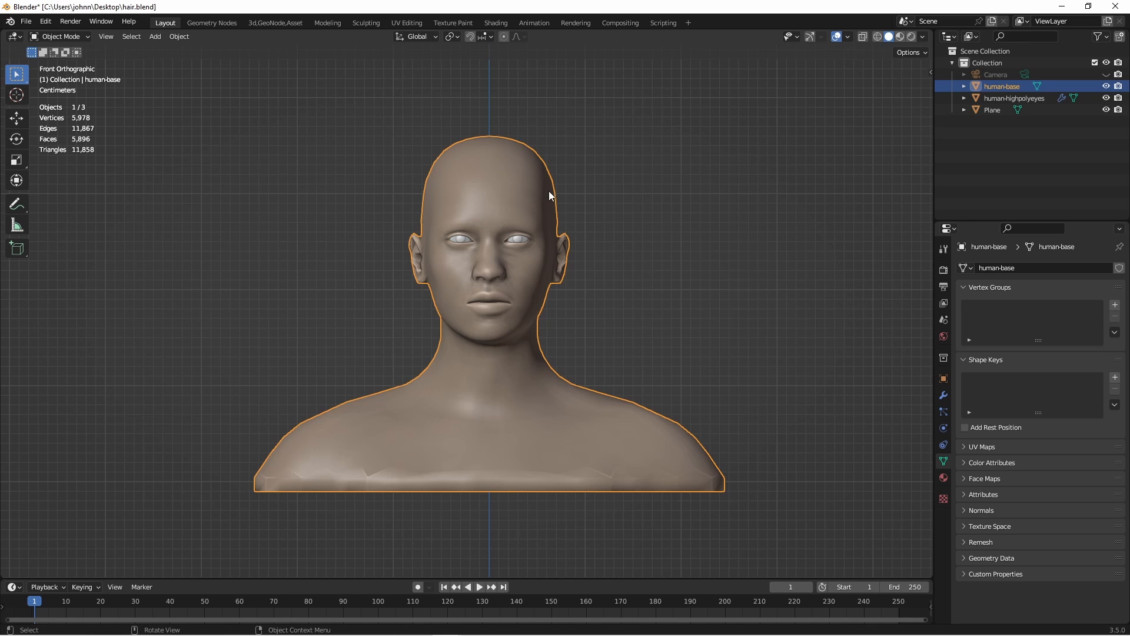
Run Quick Fur on the human-base bust to cover it with hair curves
{"action": "key", "text": "F3"}
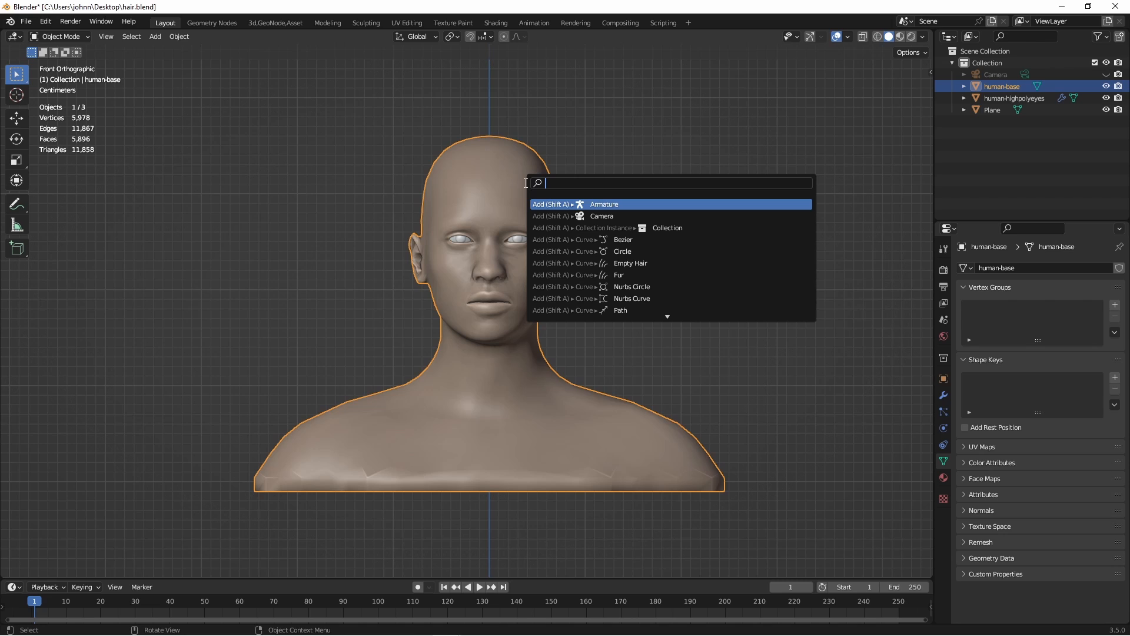
{"action": "type", "text": "quick fur"}
{"action": "left_click", "coordinate": [549, 206]}
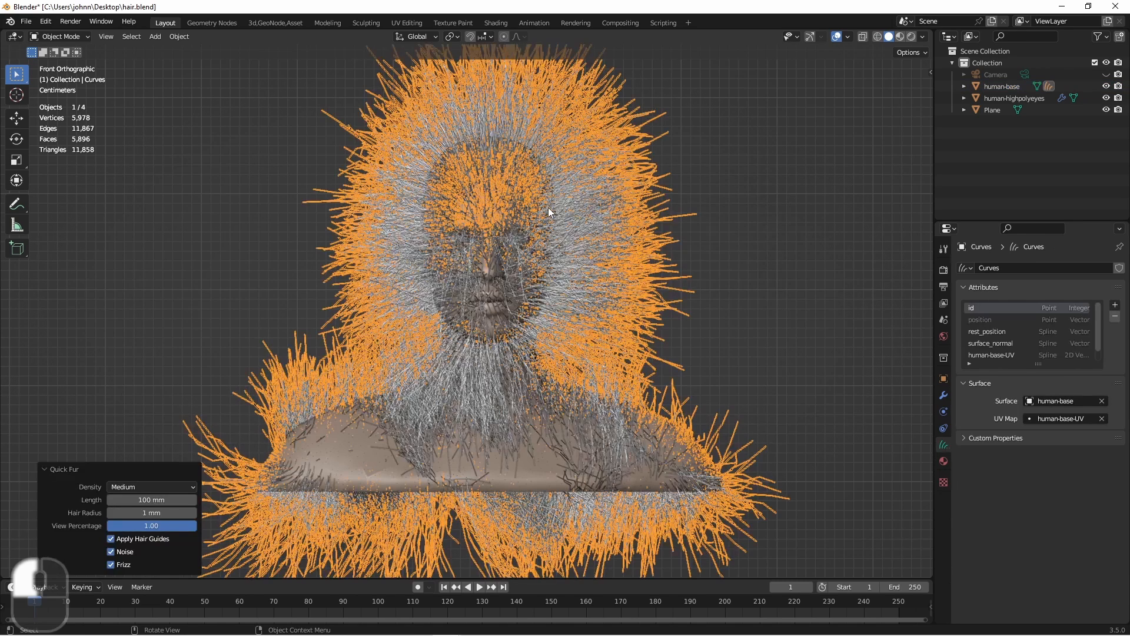
Set the Quick Fur density to High and the hair length to 200 mm
{"action": "left_click", "coordinate": [50, 469]}
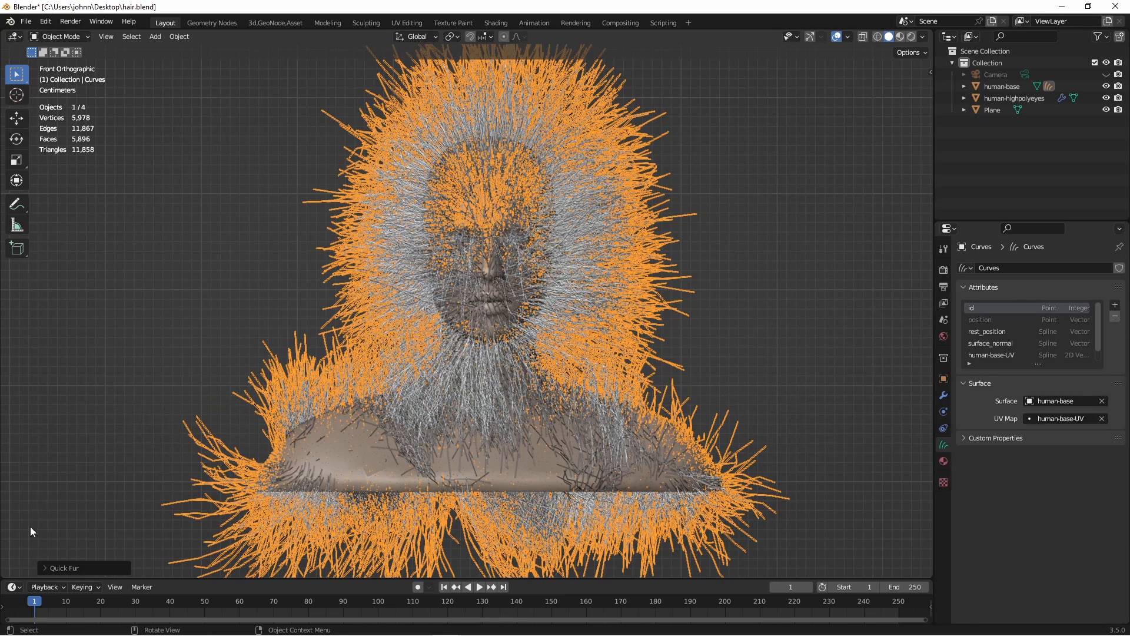
{"action": "left_click", "coordinate": [46, 568]}
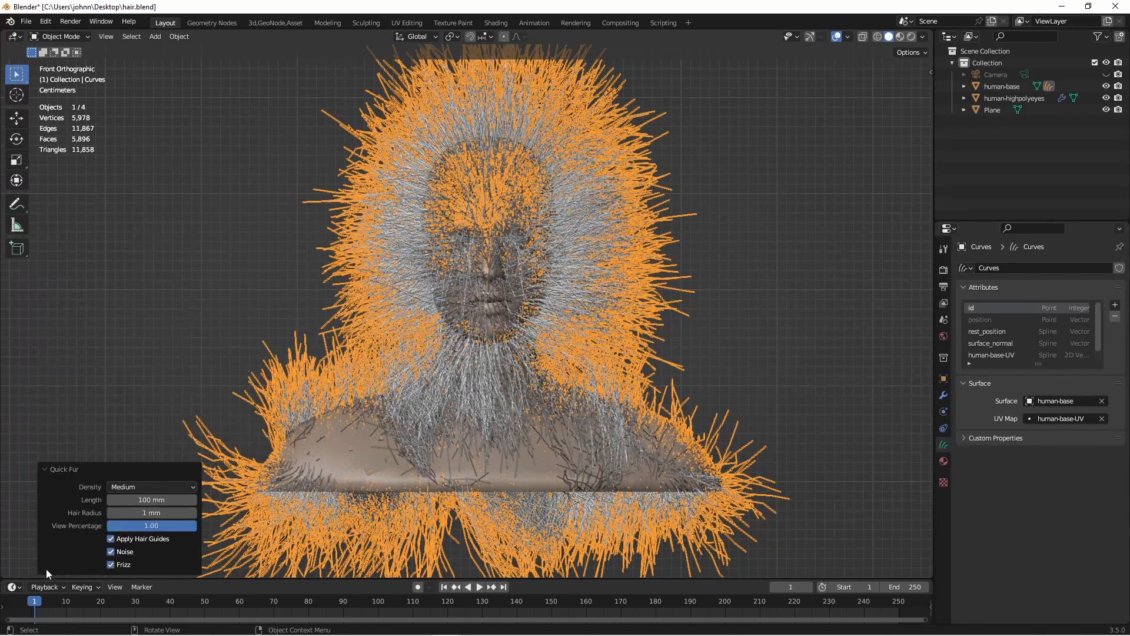
{"action": "left_click", "coordinate": [172, 487]}
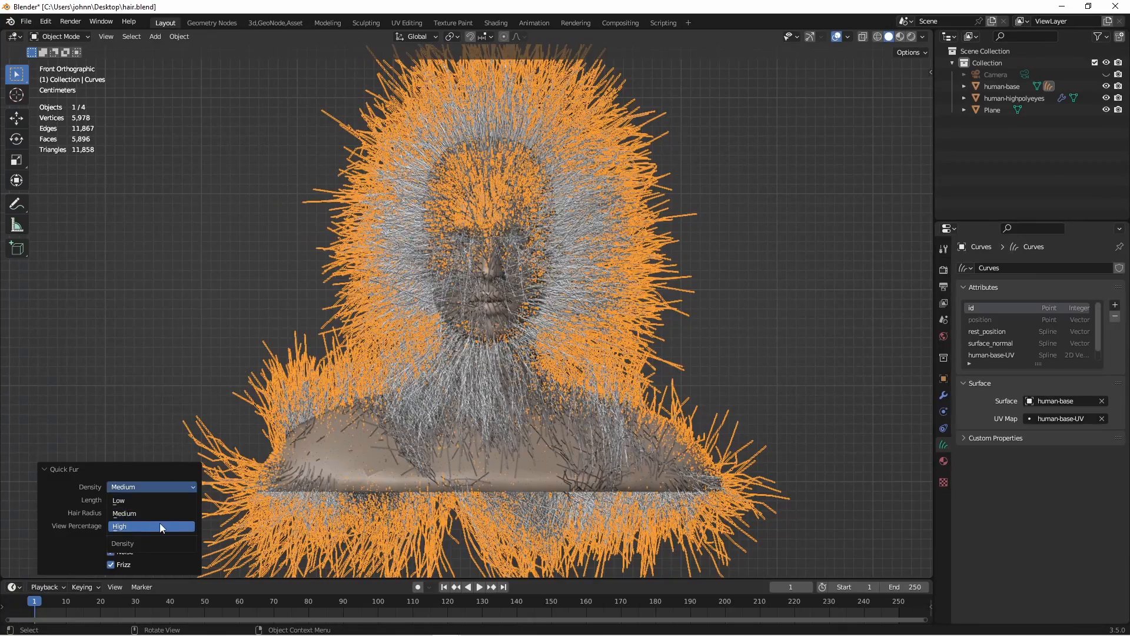
{"action": "left_click", "coordinate": [160, 525]}
{"action": "double_click", "coordinate": [152, 500]}
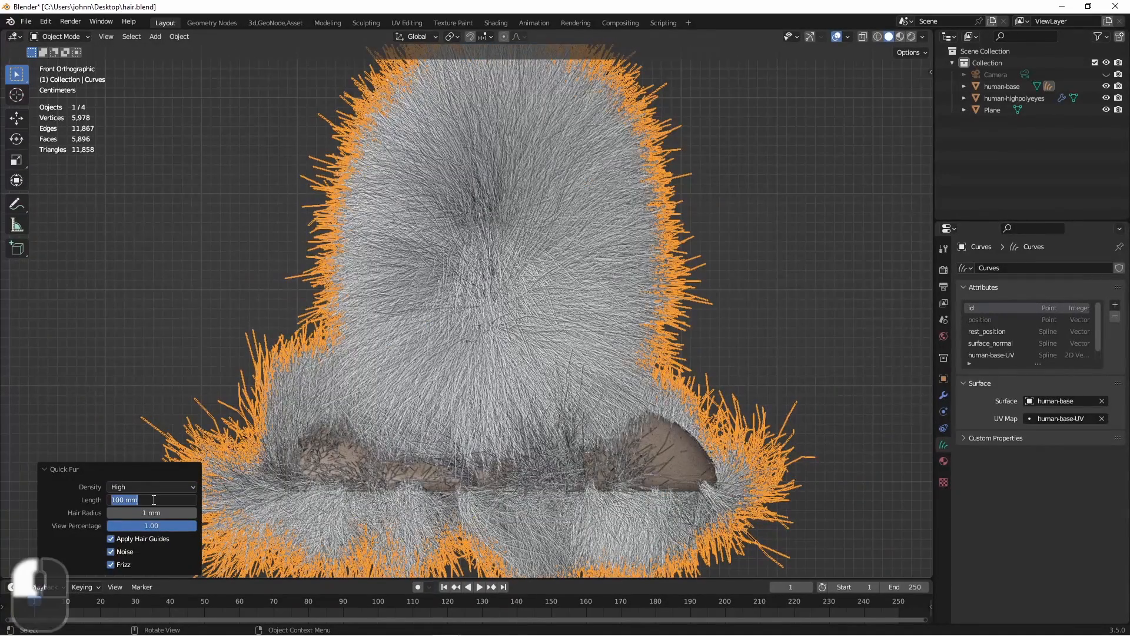
{"action": "type", "text": "200"}
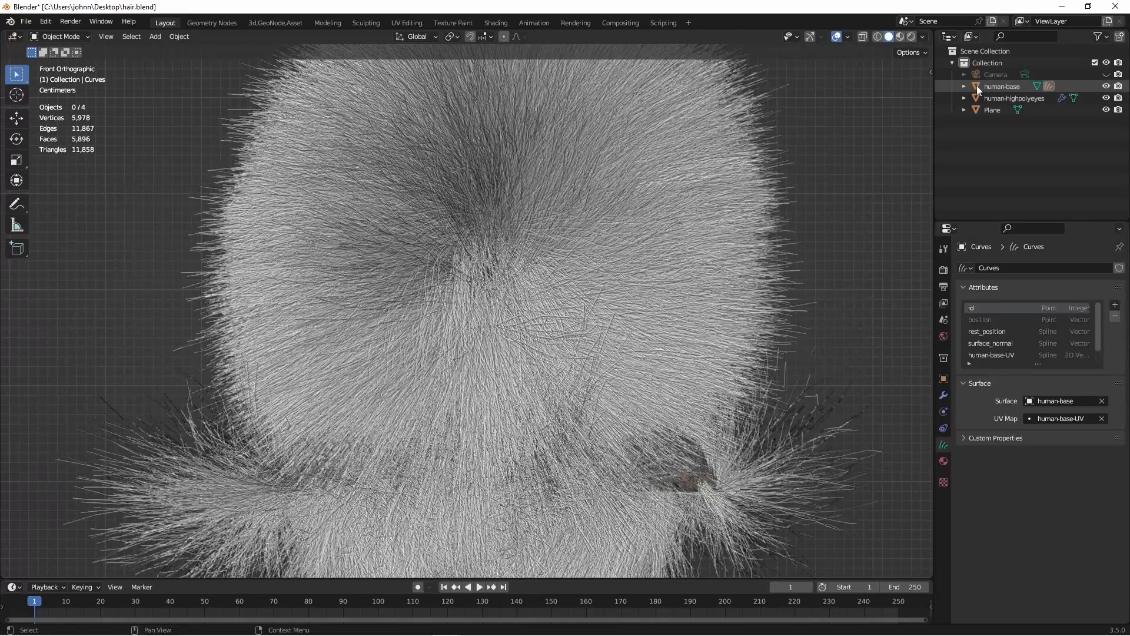
Hide the Curves hair object under human-base in both the viewport and renders
{"action": "left_click", "coordinate": [963, 86]}
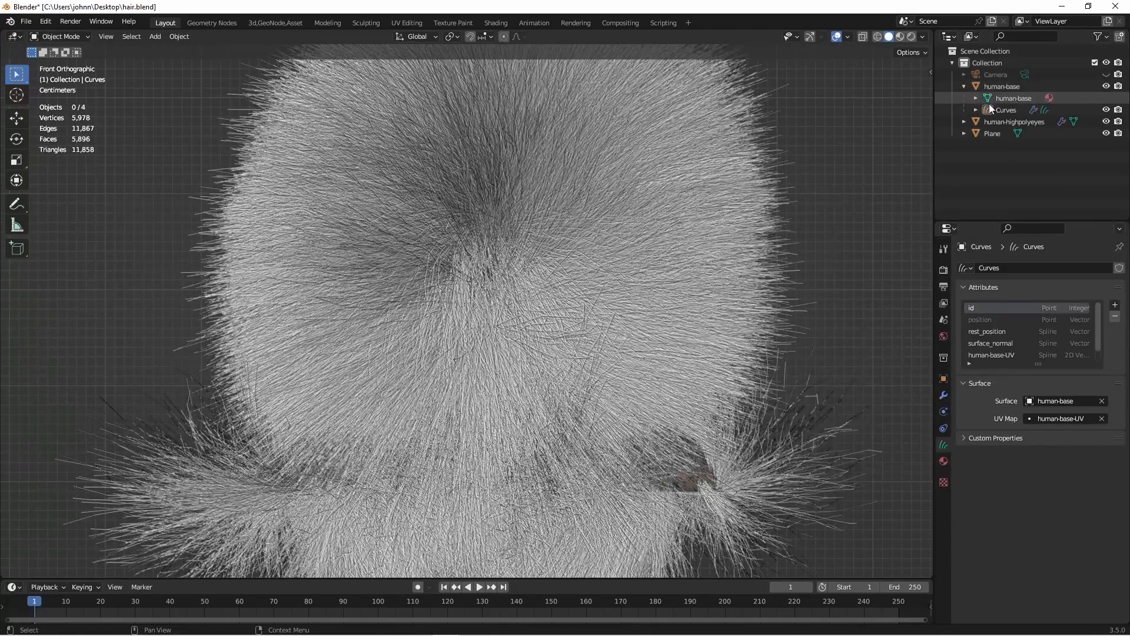
{"action": "left_click", "coordinate": [1118, 111]}
{"action": "left_click", "coordinate": [1106, 110]}
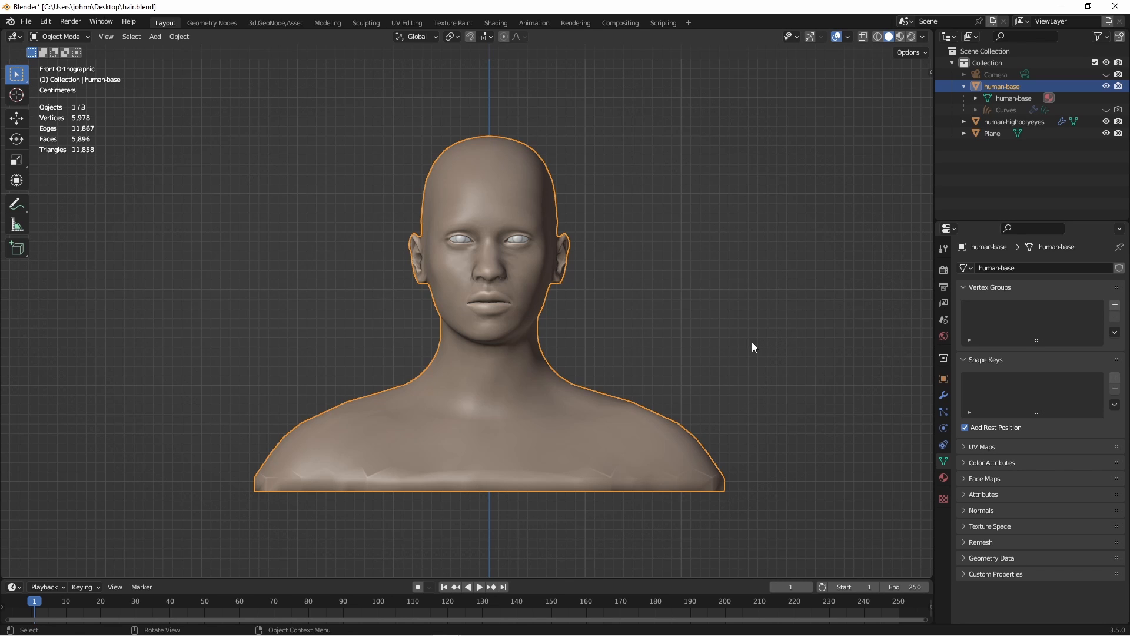
Add a vertex group to human-base and name it Hair
{"action": "left_click", "coordinate": [1114, 305]}
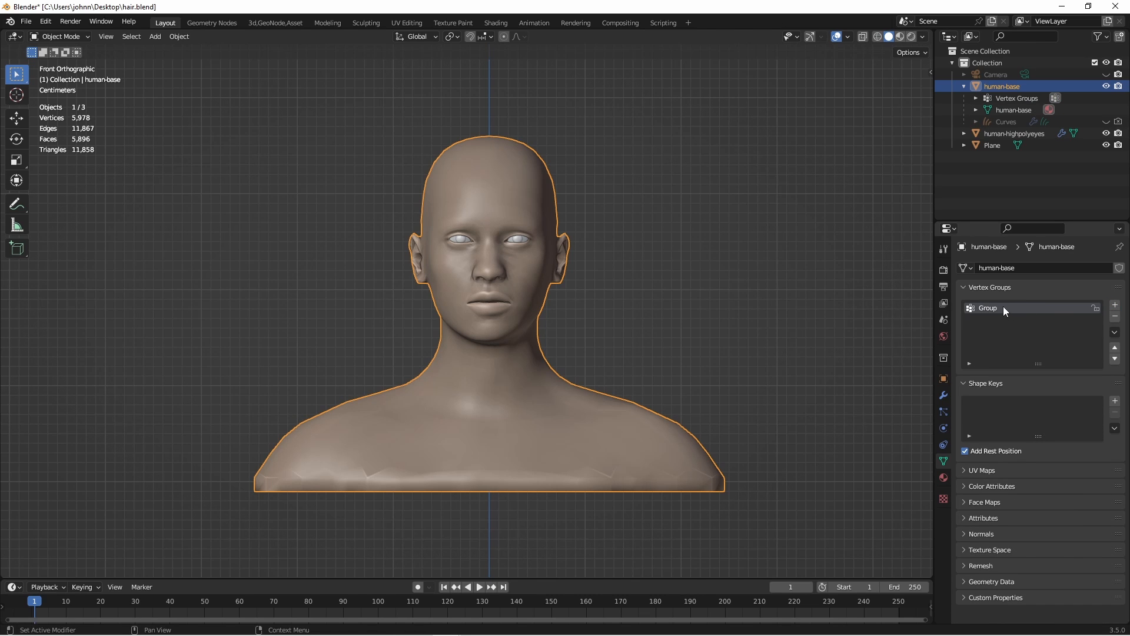
{"action": "key", "text": "F2"}
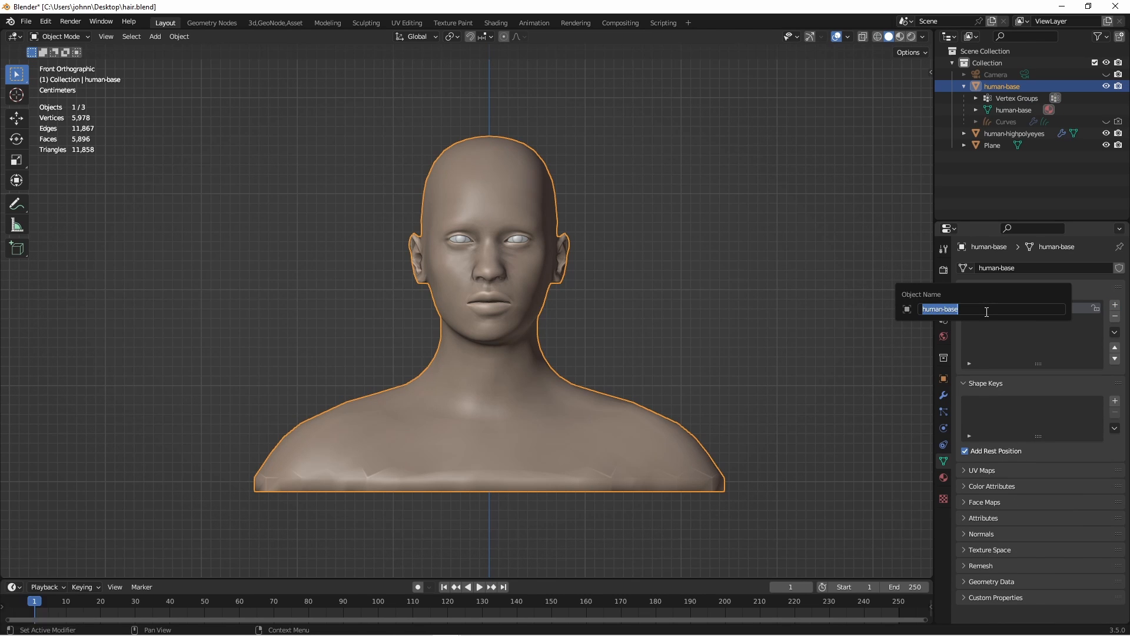
{"action": "type", "text": "Hair"}
{"action": "key", "text": "Return"}
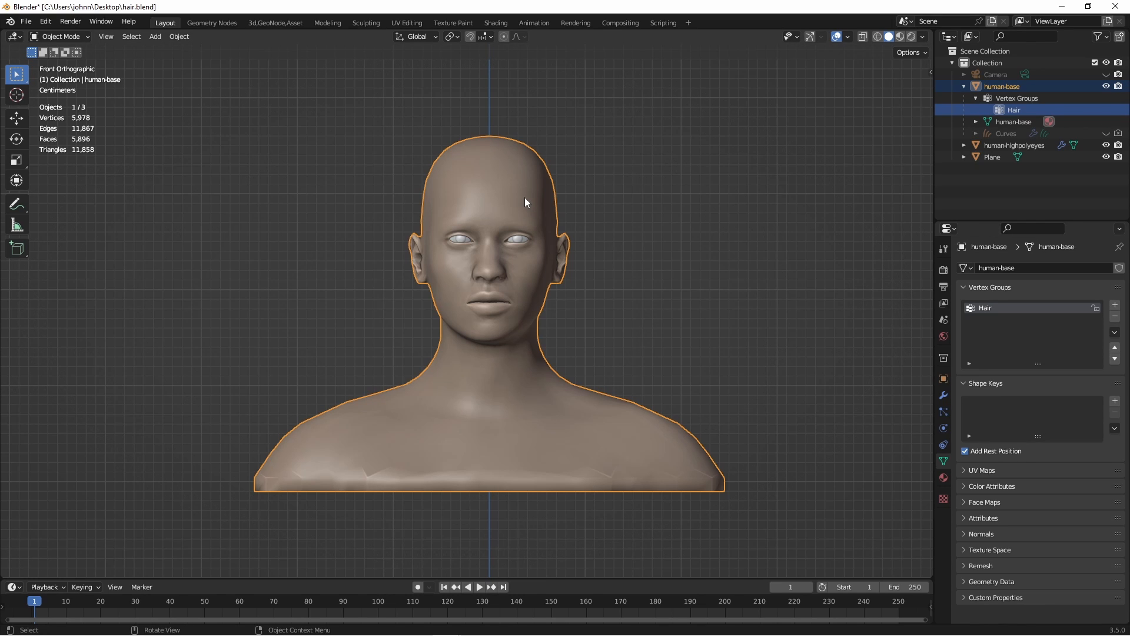
In Edit Mode, select the scalp vertices from the hairline over the crown down to the nape, using Circle Select in side view
{"action": "key", "text": "Tab"}
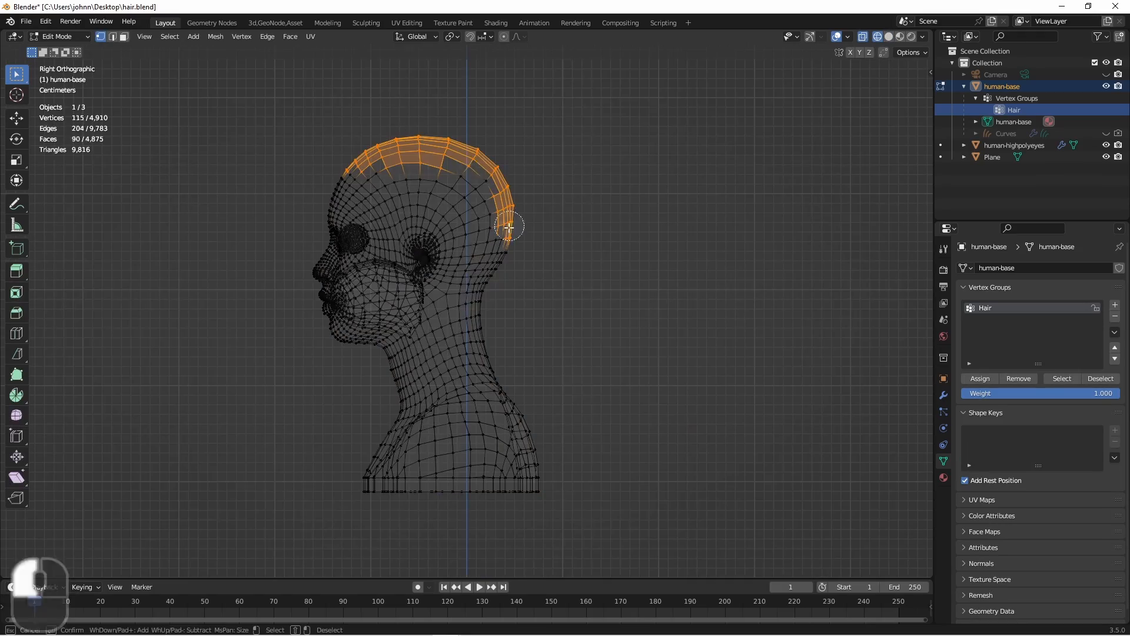
{"action": "left_click_drag", "start_coordinate": [512, 227], "coordinate": [528, 186]}
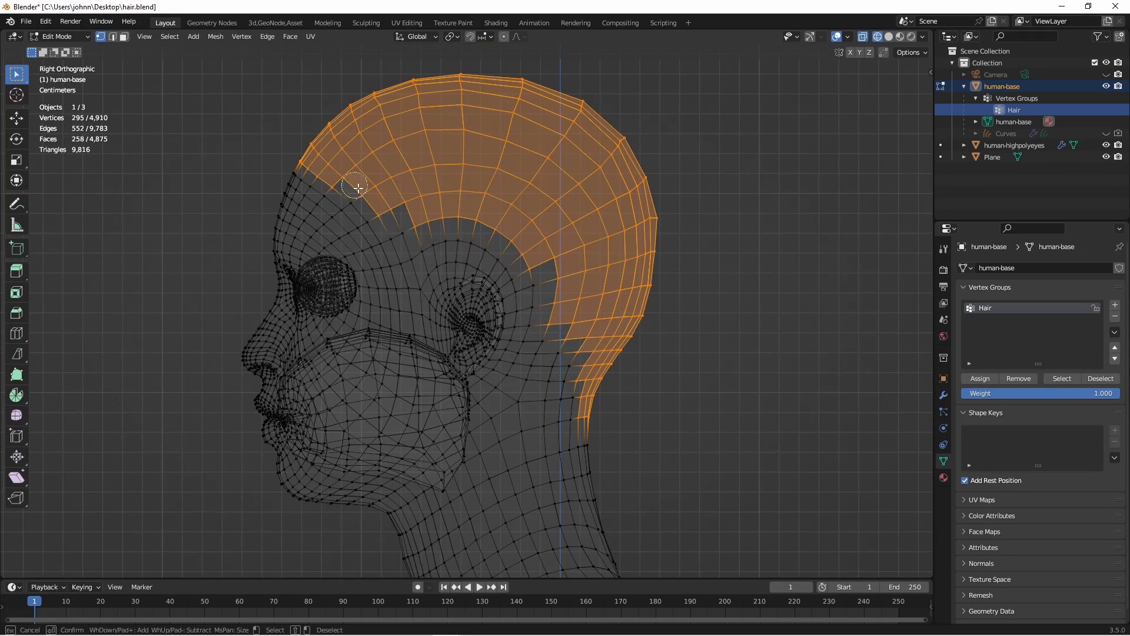
{"action": "mouse_move", "coordinate": [351, 189]}
{"action": "left_mouse_down"}
{"action": "mouse_move", "coordinate": [524, 320]}
{"action": "mouse_move", "coordinate": [616, 409]}
{"action": "left_mouse_up"}
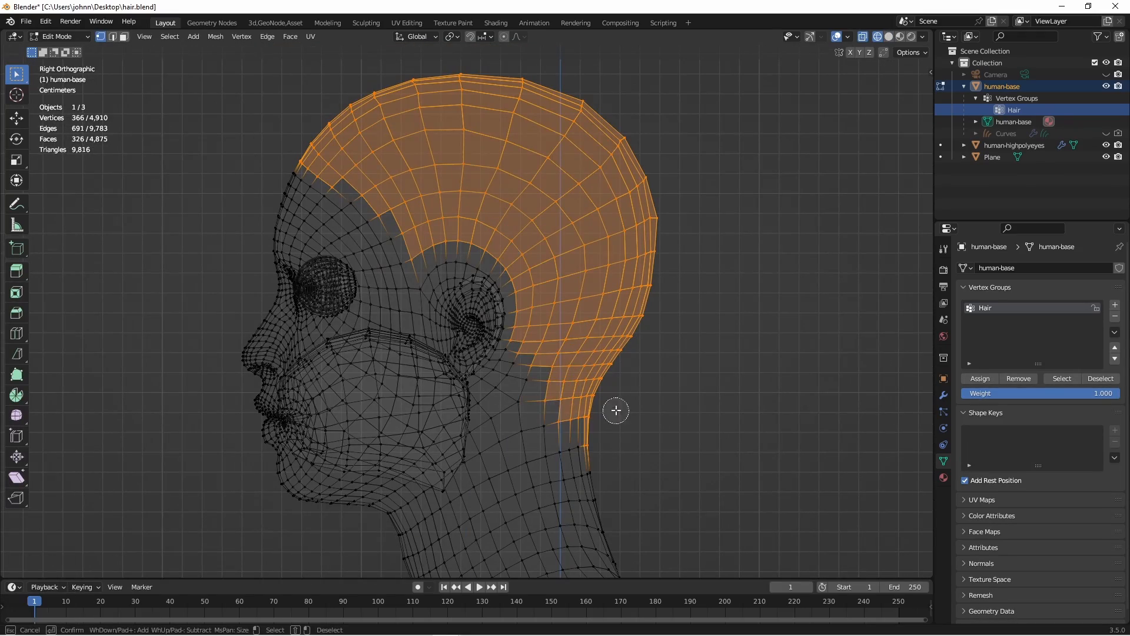
{"action": "mouse_move", "coordinate": [253, 224]}
{"action": "middle_mouse_down"}
{"action": "mouse_move", "coordinate": [471, 259]}
{"action": "mouse_move", "coordinate": [560, 260]}
{"action": "mouse_move", "coordinate": [583, 335]}
{"action": "mouse_move", "coordinate": [482, 299]}
{"action": "middle_mouse_up"}
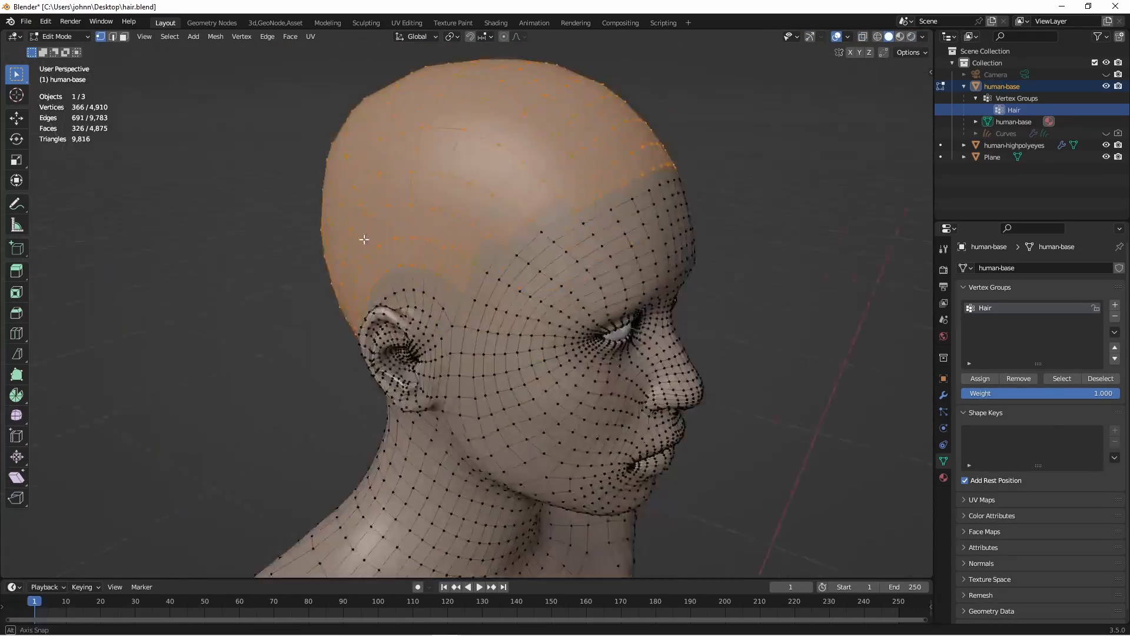
Add the missing faces around the sideburns and ears to the scalp selection and assign it all to the Hair vertex group with weight 1.000
{"action": "key", "text": "3"}
{"action": "left_click", "coordinate": [518, 290], "text": "shift"}
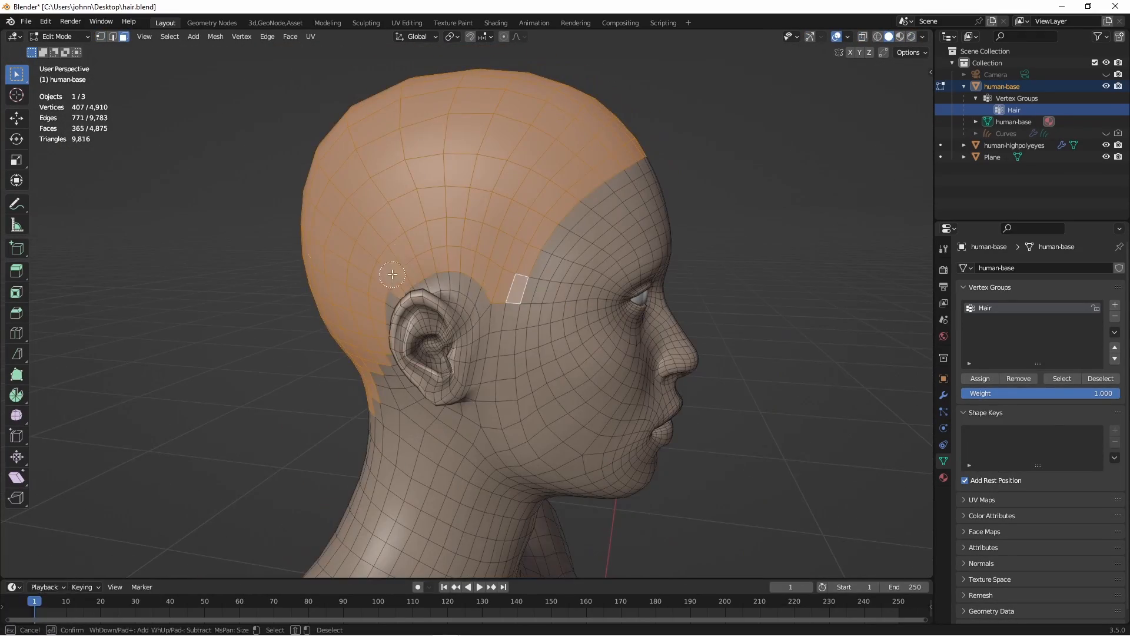
{"action": "middle_click_drag", "start_coordinate": [393, 277], "coordinate": [444, 303]}
{"action": "middle_click_drag", "start_coordinate": [444, 302], "coordinate": [463, 336]}
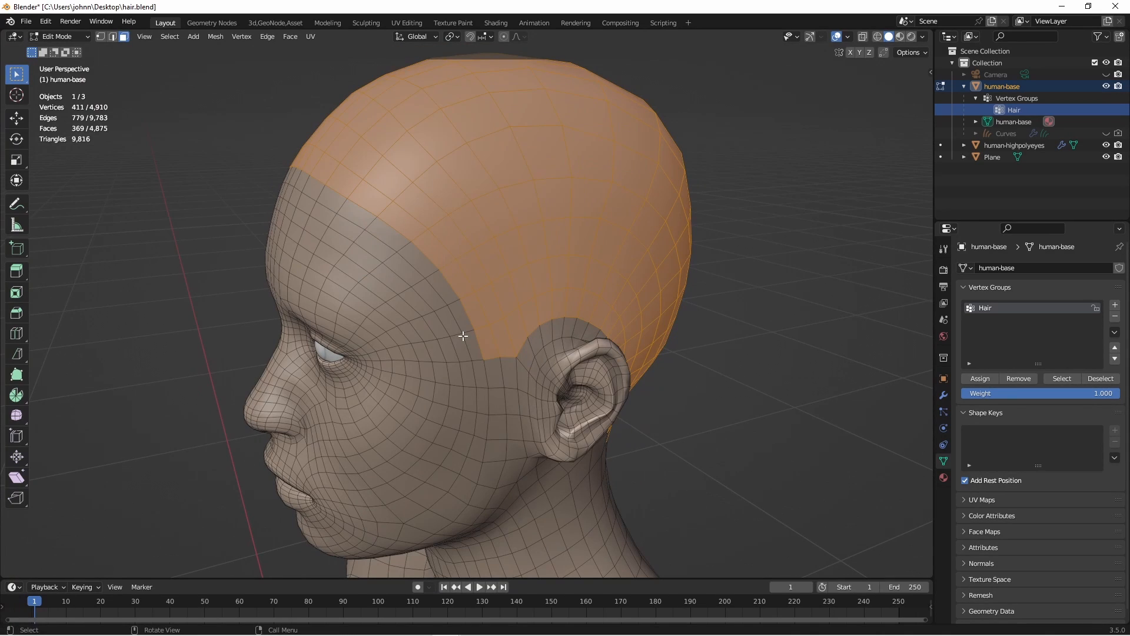
{"action": "left_click", "coordinate": [974, 379]}
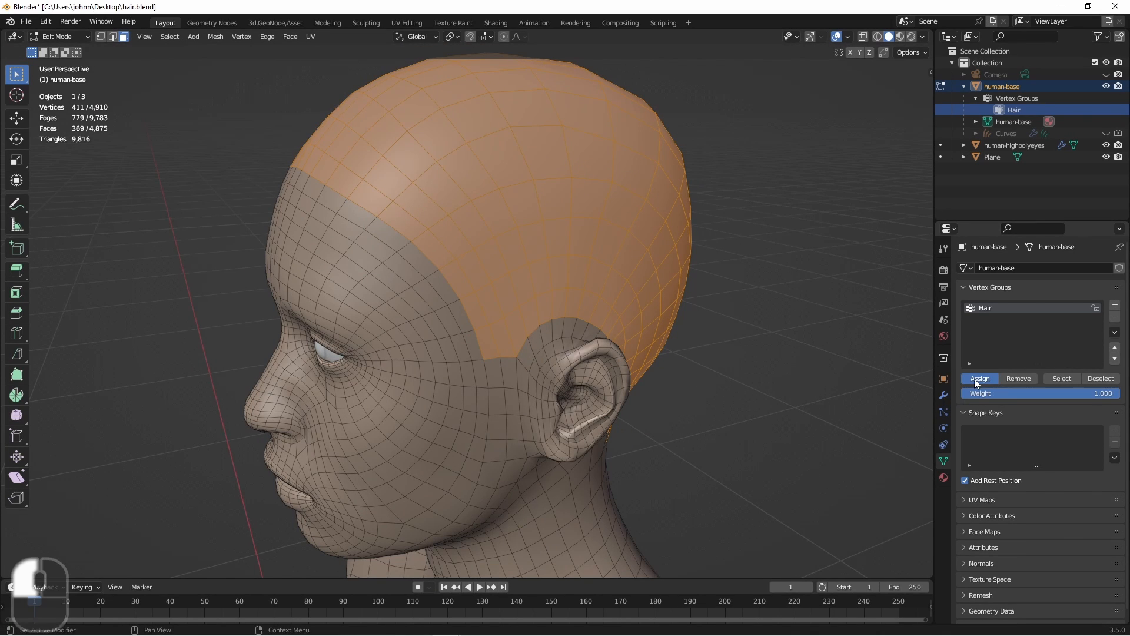
{"action": "key", "text": "Tab"}
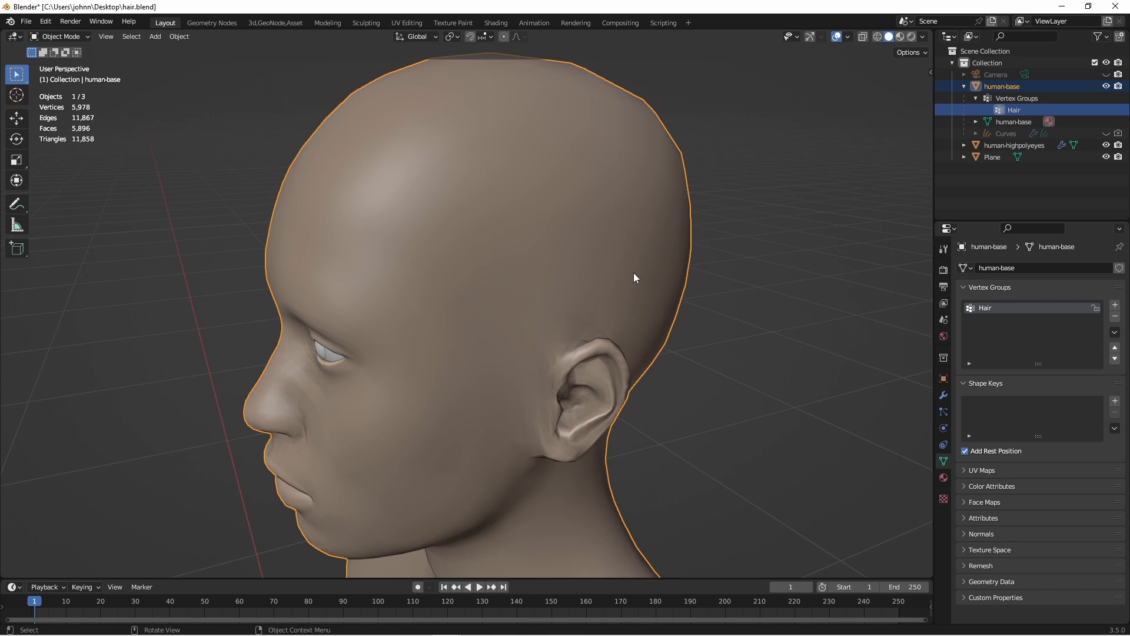
Inspect the Hair group's weights on the head in Weight Paint mode, ending back in Object Mode
{"action": "key", "text": "ctrl+Tab"}
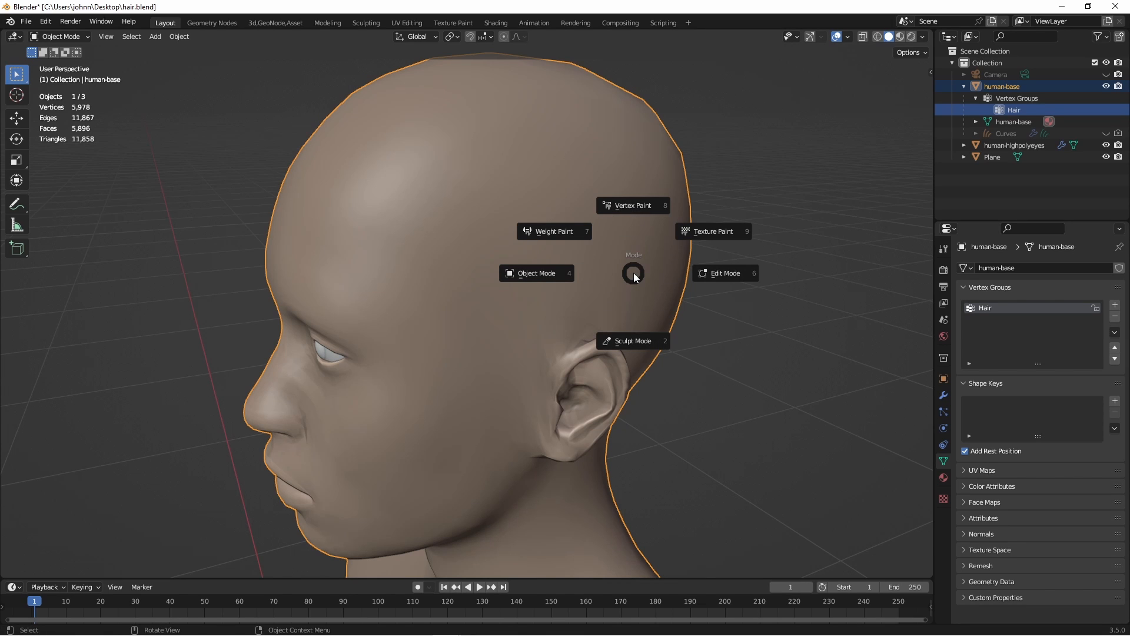
{"action": "left_click", "coordinate": [576, 232]}
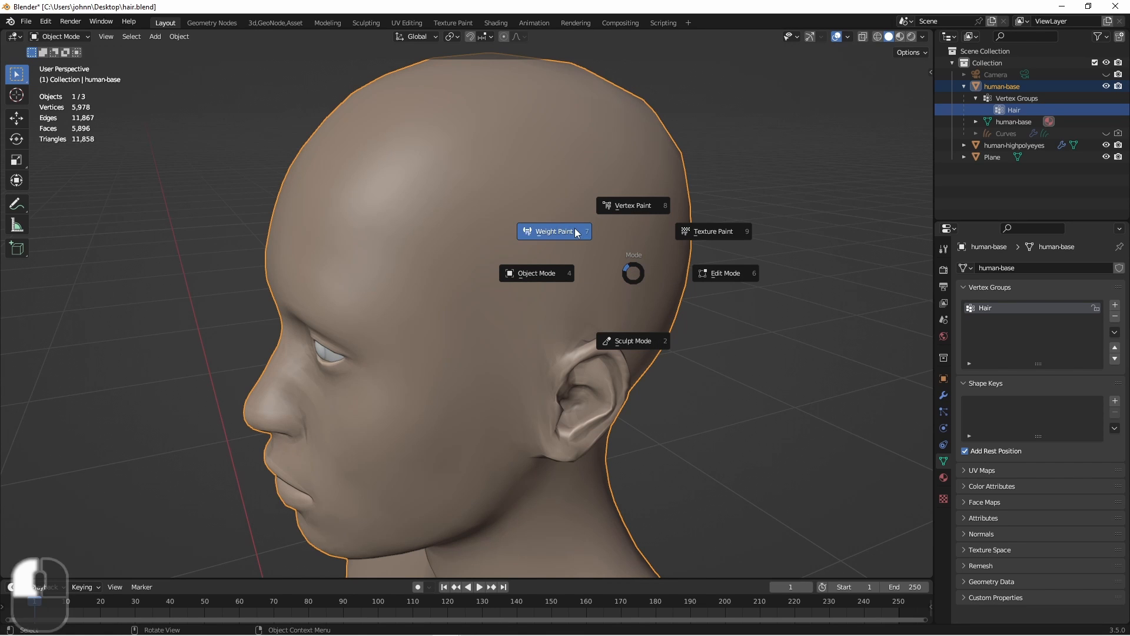
{"action": "mouse_move", "coordinate": [576, 233]}
{"action": "middle_mouse_down"}
{"action": "mouse_move", "coordinate": [459, 284]}
{"action": "mouse_move", "coordinate": [297, 272]}
{"action": "middle_mouse_up"}
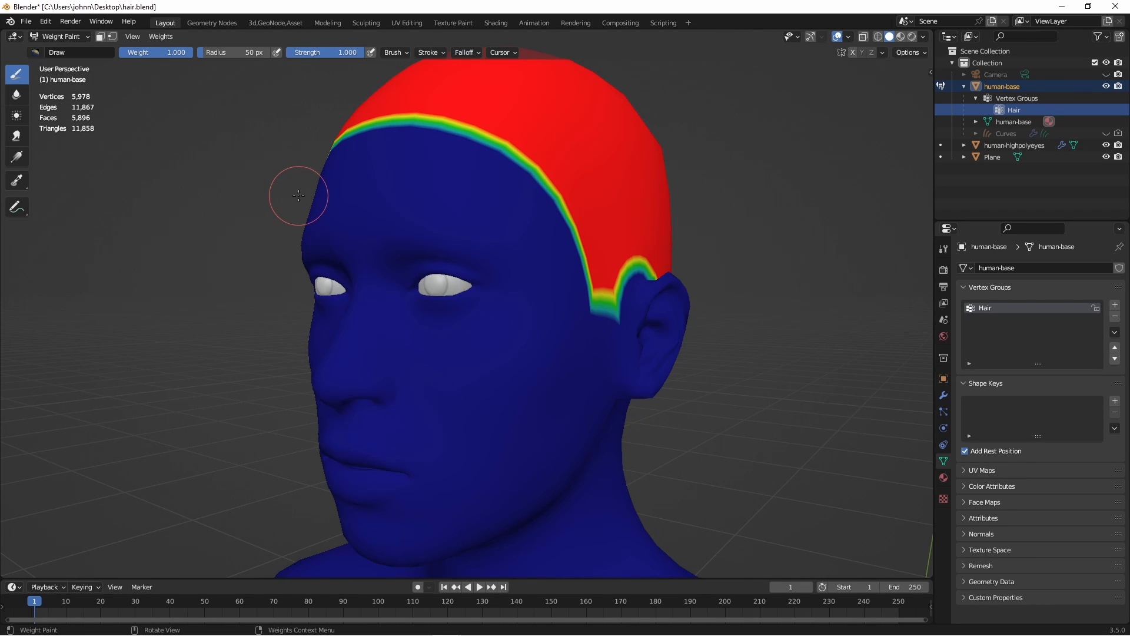
{"action": "key", "text": "ctrl+Tab"}
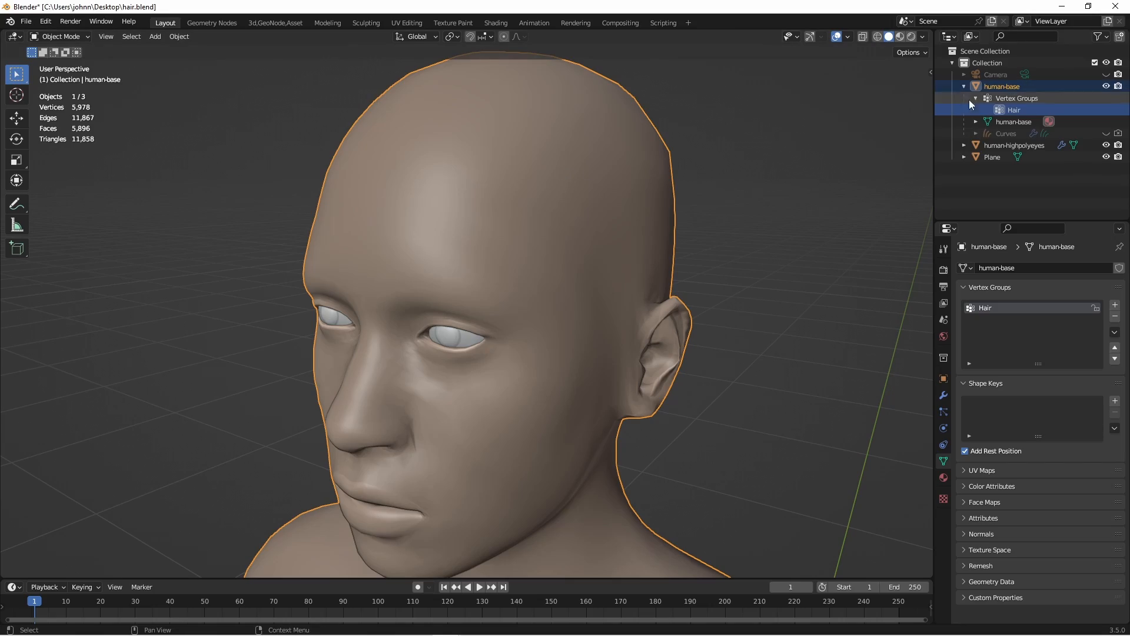
Unhide the Curves hair object, select it and show its modifiers in a widened properties area
{"action": "left_click", "coordinate": [1106, 133]}
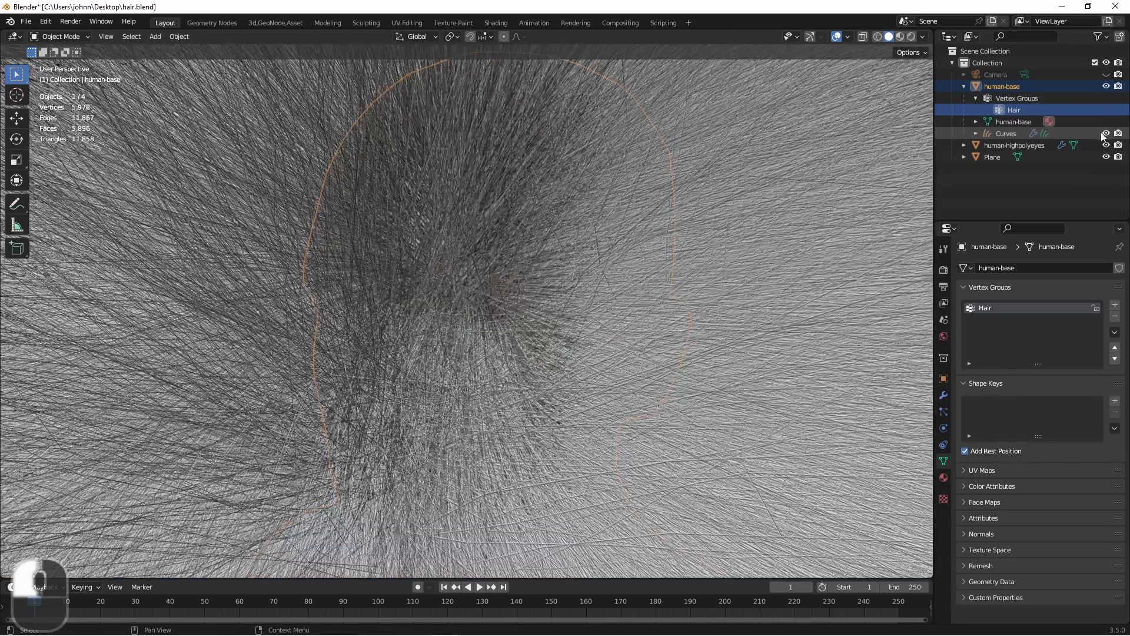
{"action": "left_click", "coordinate": [835, 254]}
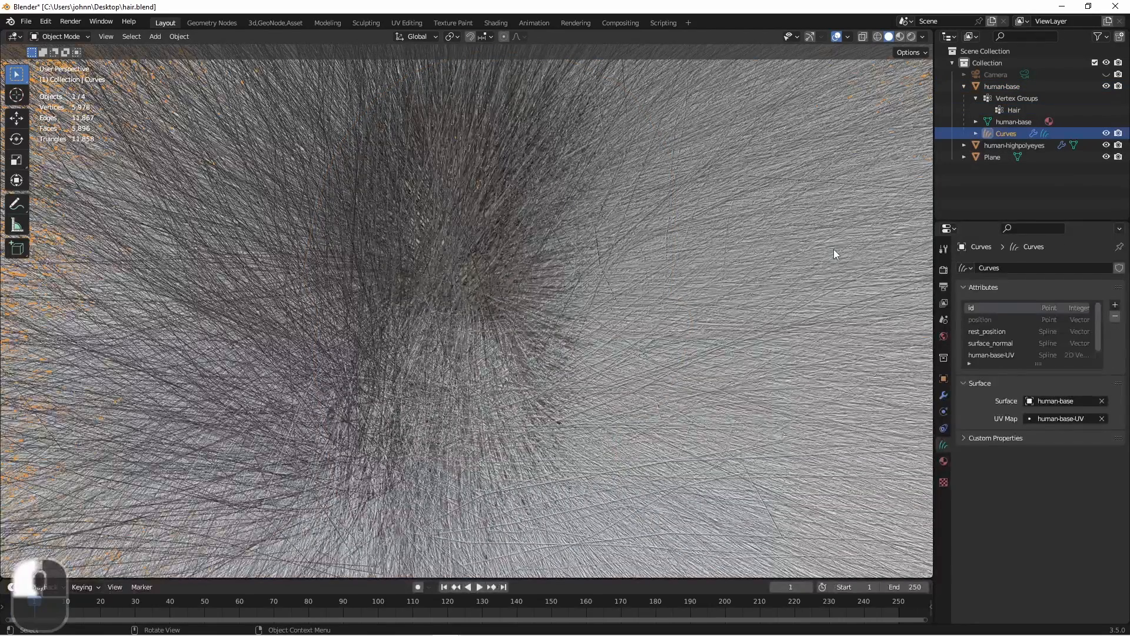
{"action": "left_click", "coordinate": [1003, 133]}
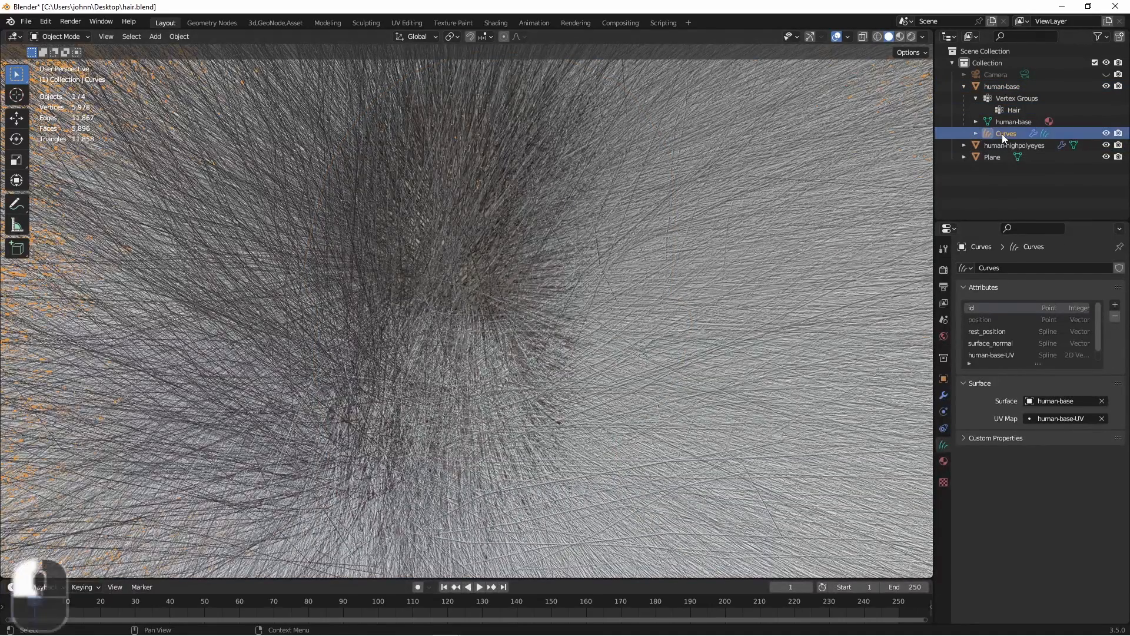
{"action": "left_click", "coordinate": [943, 394]}
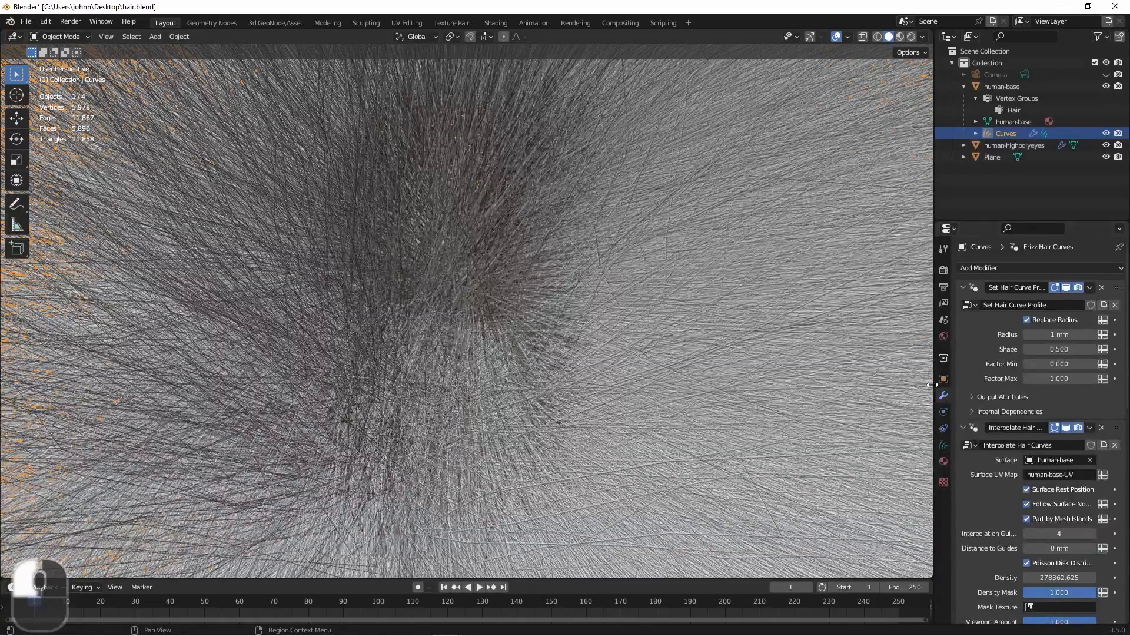
{"action": "left_click_drag", "start_coordinate": [933, 385], "coordinate": [872, 384]}
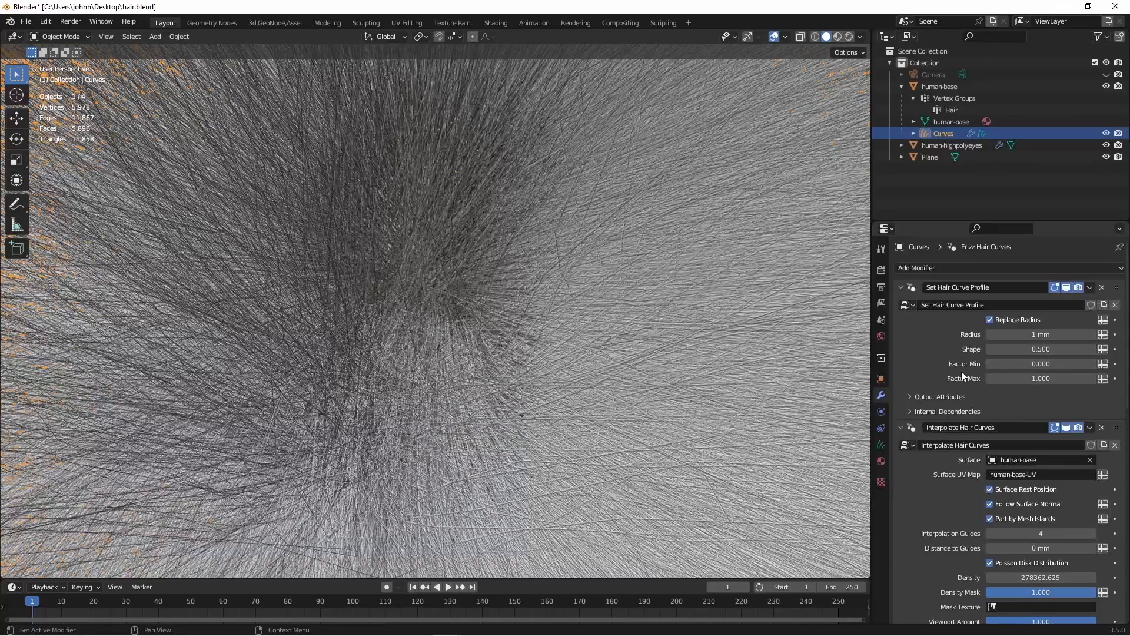
Switch the Interpolate Hair Curves modifier's Density Mask to an attribute, enter Hair as its name, and deselect the curves
{"action": "left_click", "coordinate": [901, 287]}
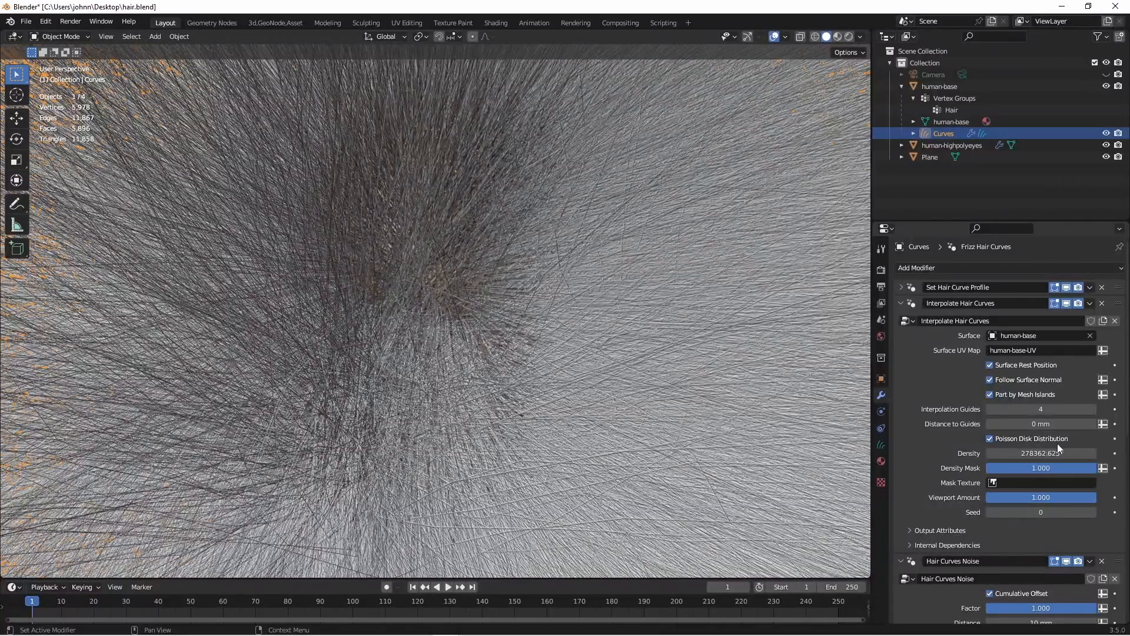
{"action": "left_click", "coordinate": [1103, 469]}
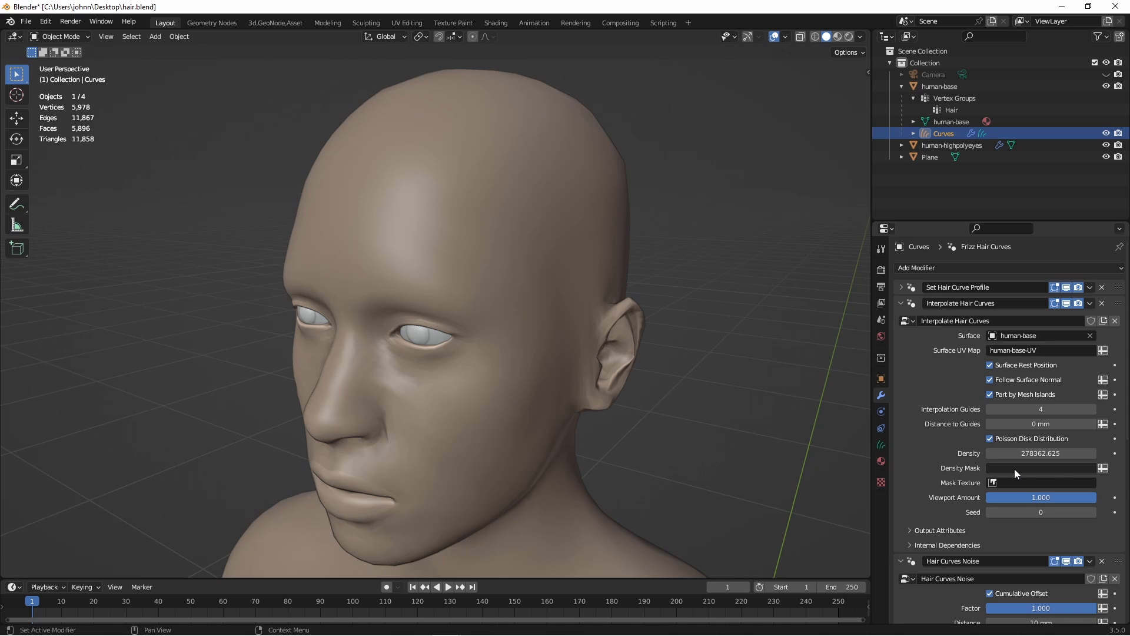
{"action": "left_click", "coordinate": [1015, 469]}
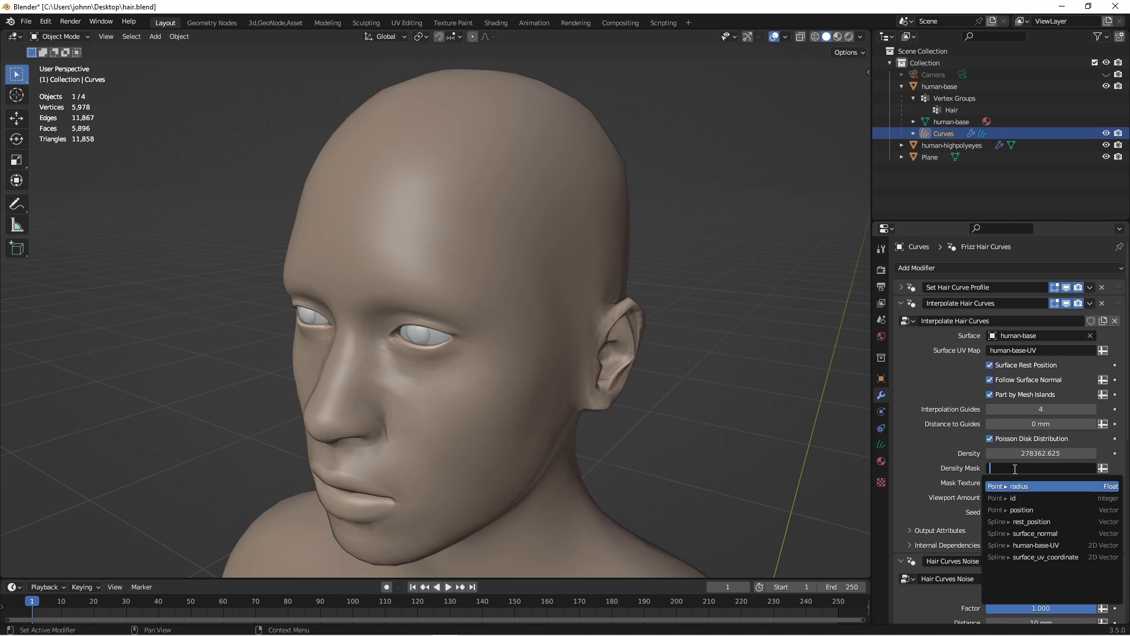
{"action": "type", "text": "Hair"}
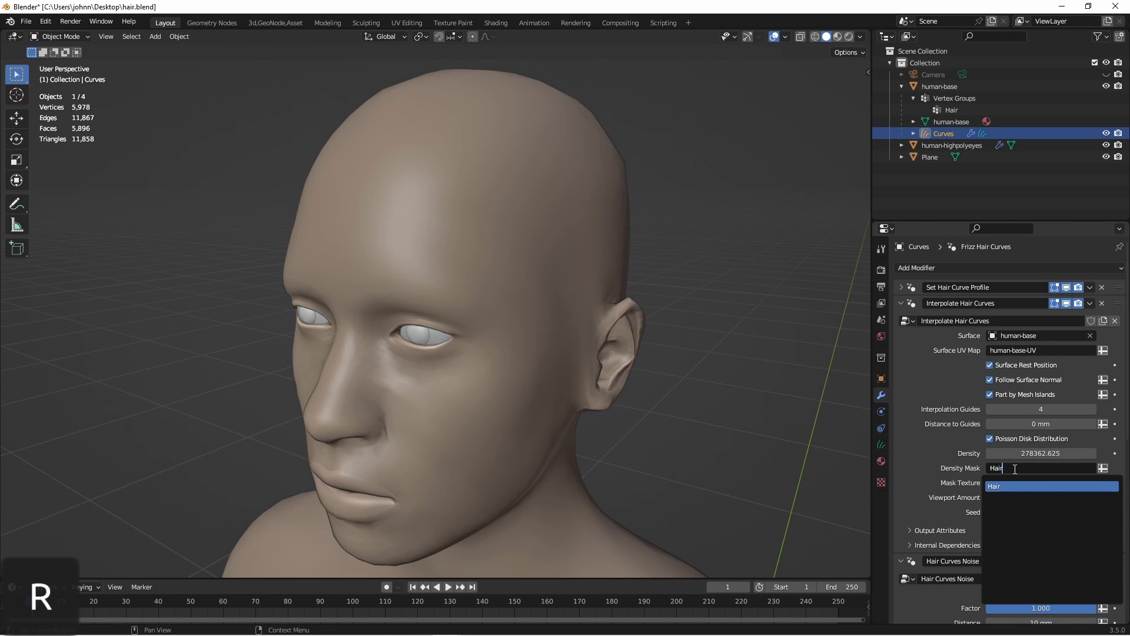
{"action": "key", "text": "Return"}
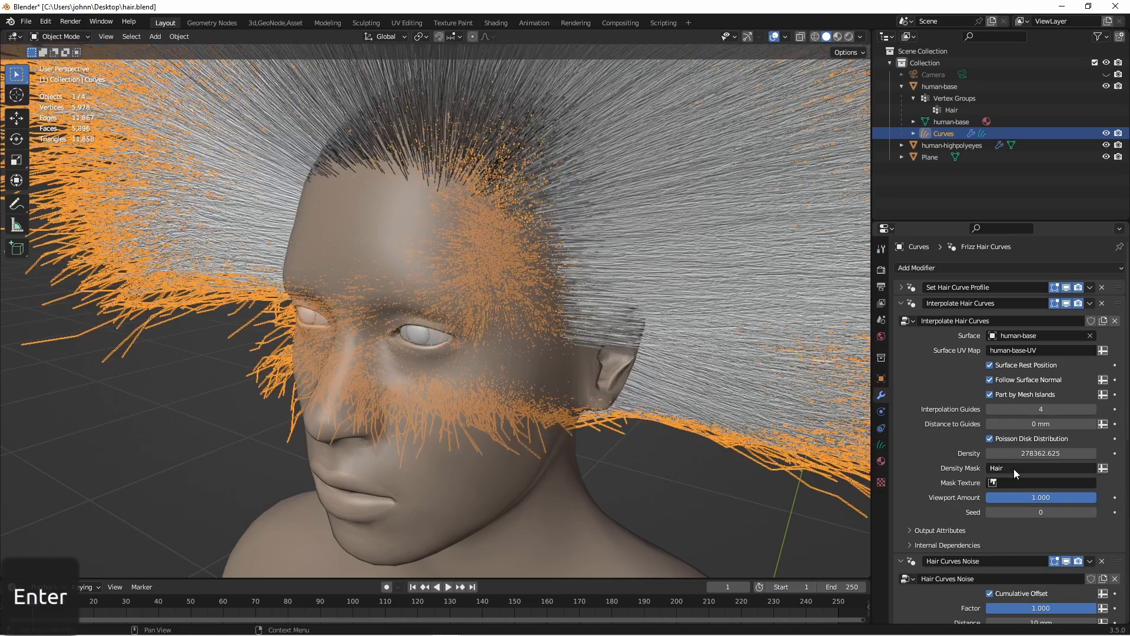
{"action": "left_click", "coordinate": [754, 507]}
{"action": "key", "text": "grave"}
{"action": "left_click", "coordinate": [592, 387]}
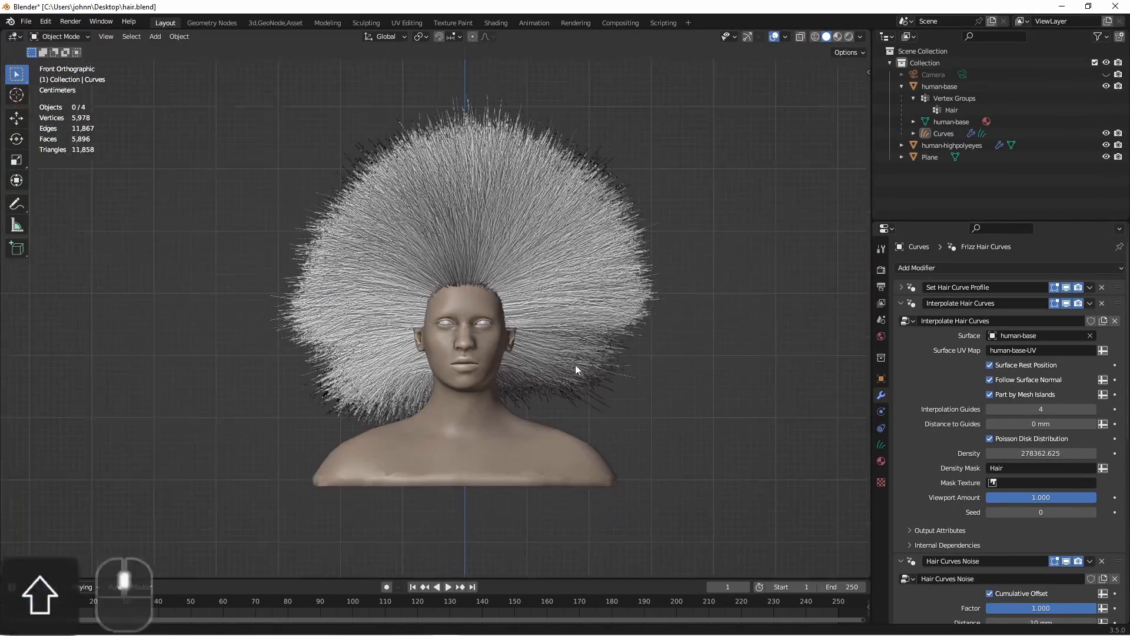
Preview the hair in rendered shading and set the Set Hair Curve Profile radius to 0.1 mm, then reduce it to 0.05 mm
{"action": "left_click", "coordinate": [831, 37]}
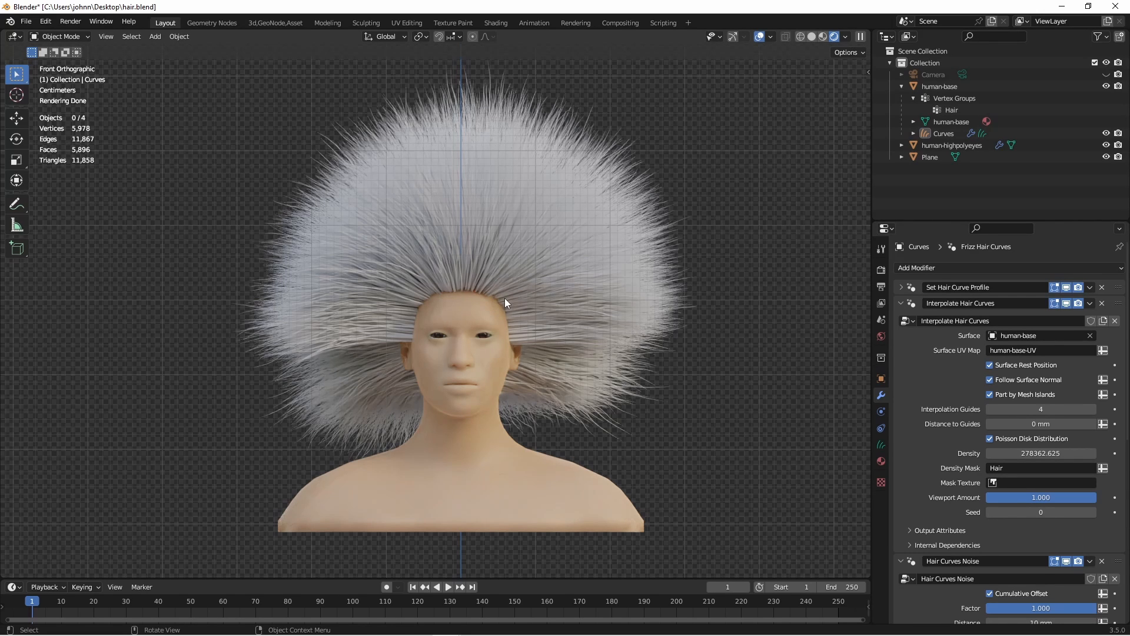
{"action": "scroll", "coordinate": [357, 340], "scroll_direction": "up", "scroll_amount": 8}
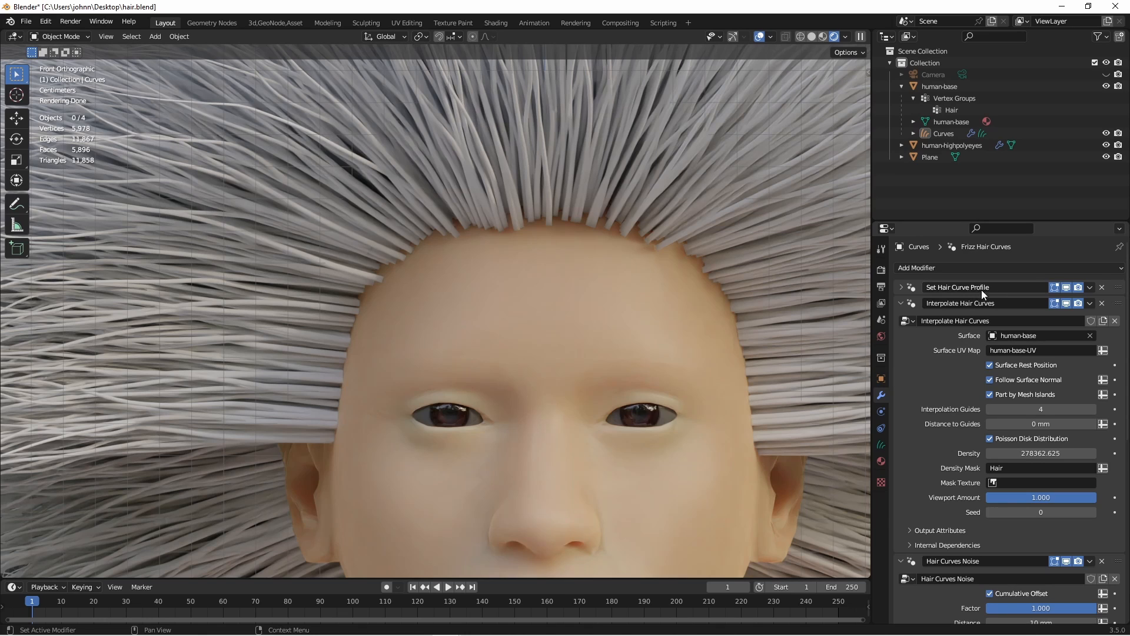
{"action": "left_click", "coordinate": [901, 288]}
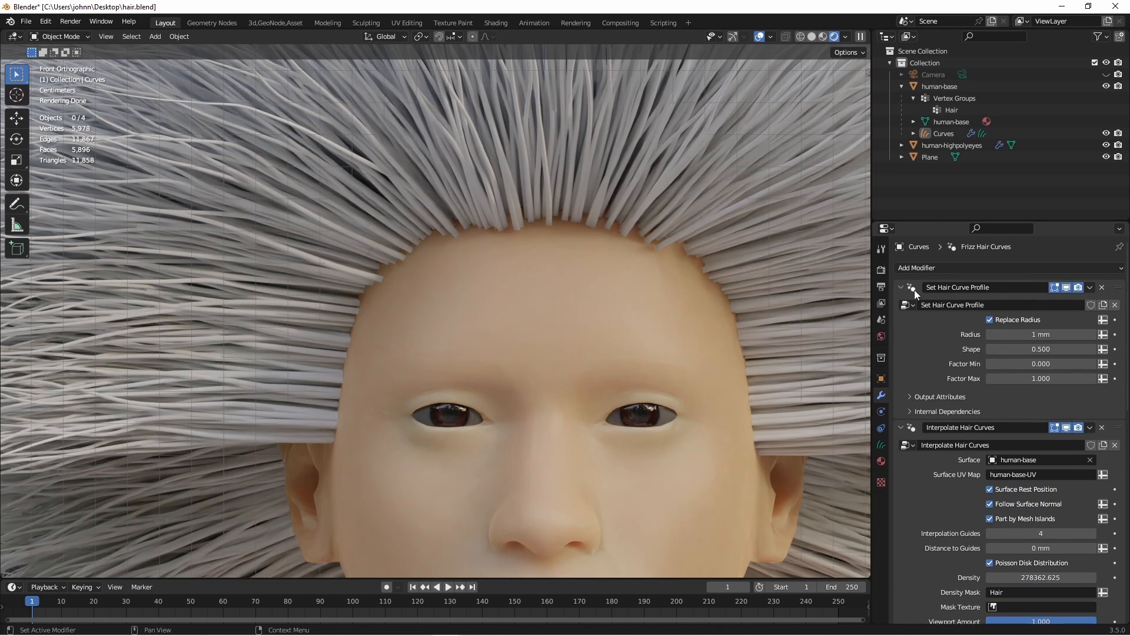
{"action": "left_click", "coordinate": [1032, 334]}
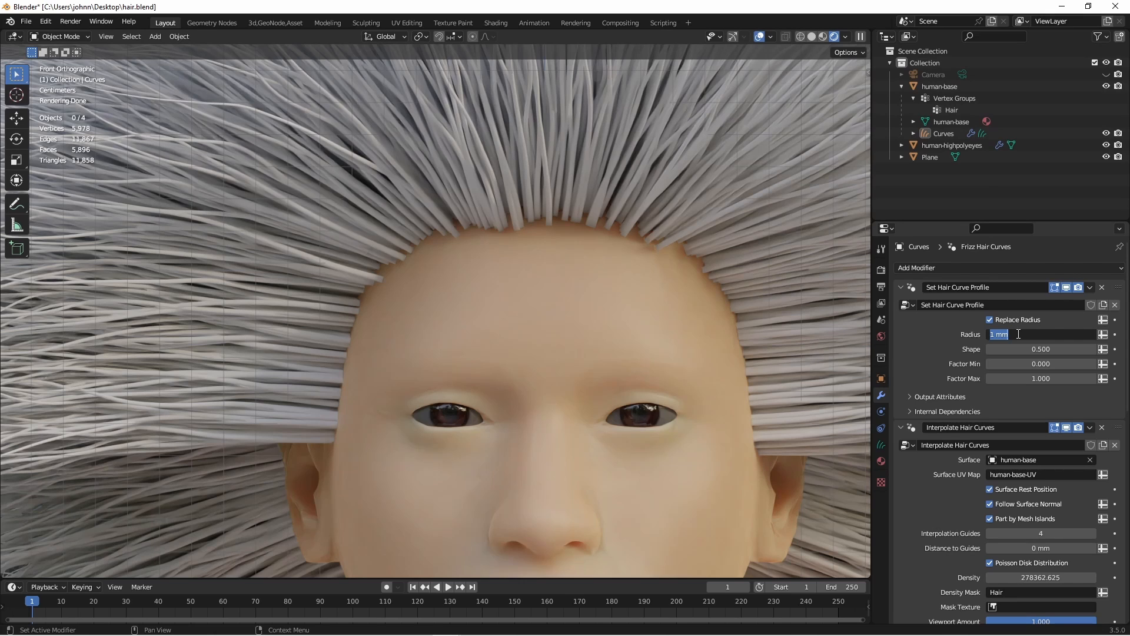
{"action": "type", "text": ".1mm"}
{"action": "key", "text": "Return"}
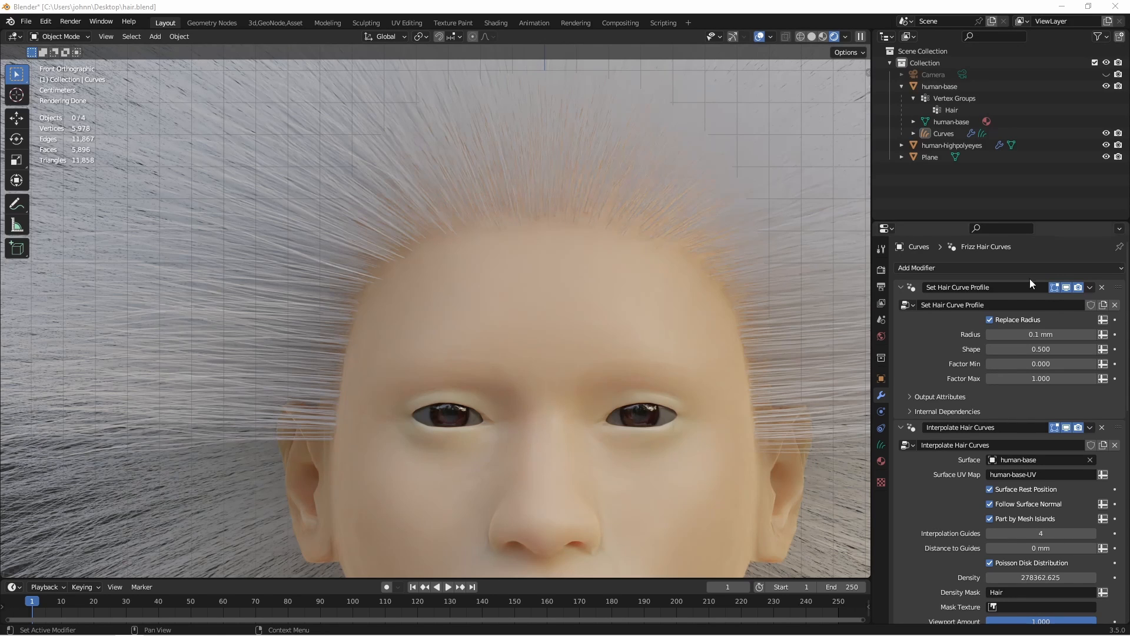
{"action": "left_click", "coordinate": [1021, 332]}
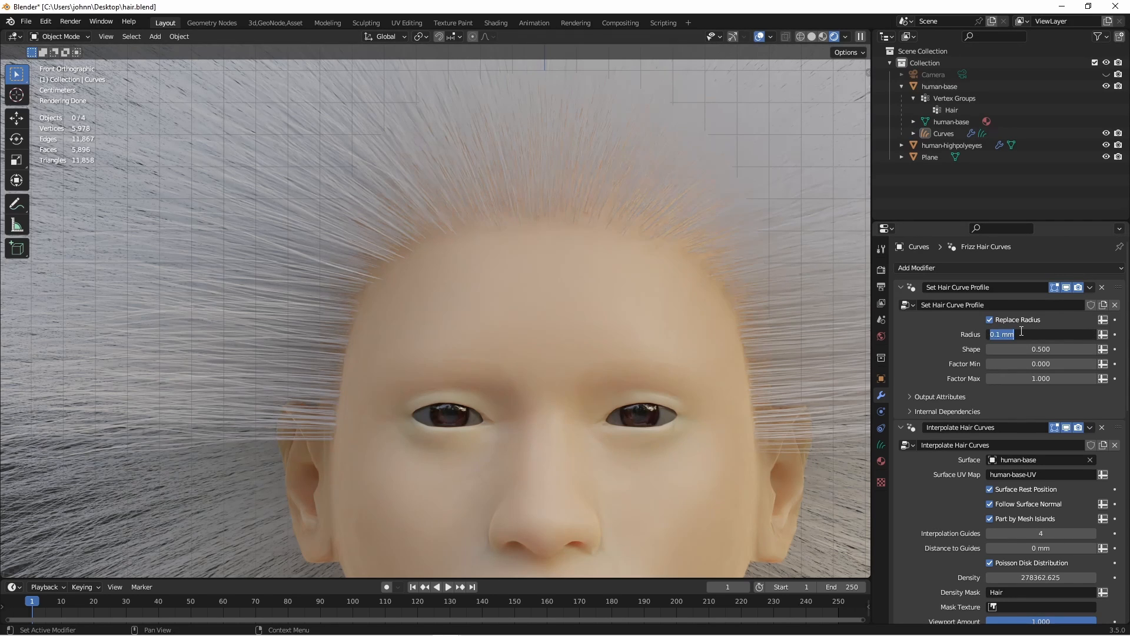
{"action": "type", "text": "0.05"}
{"action": "key", "text": "Return"}
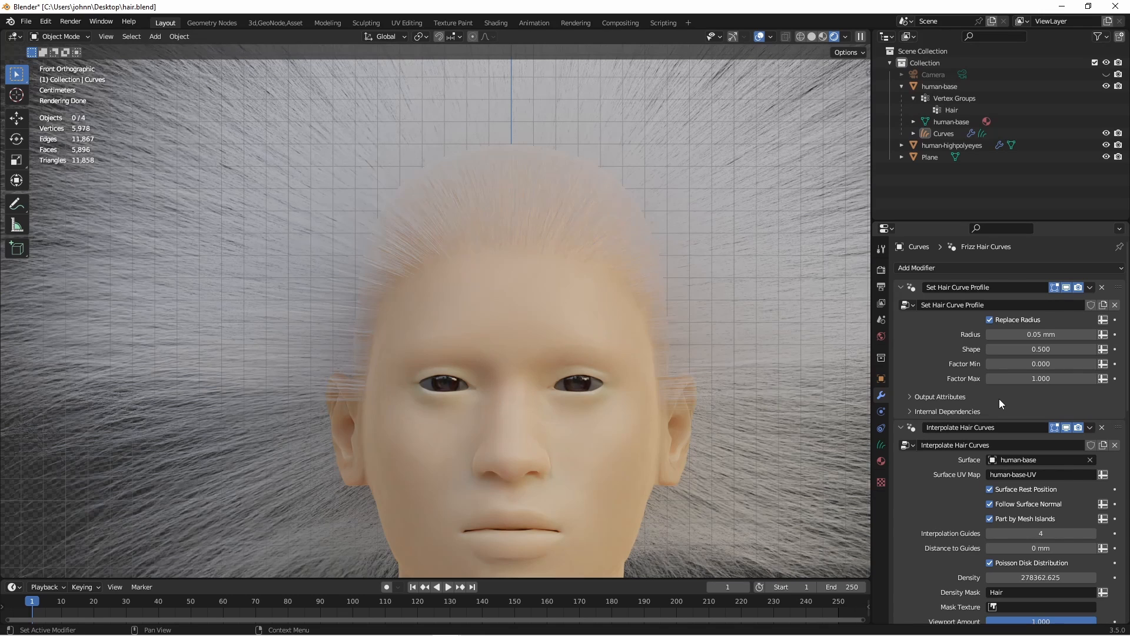
Set the Set Hair Curve Profile modifier's Factor Min to 0.8
{"action": "left_click", "coordinate": [1031, 364]}
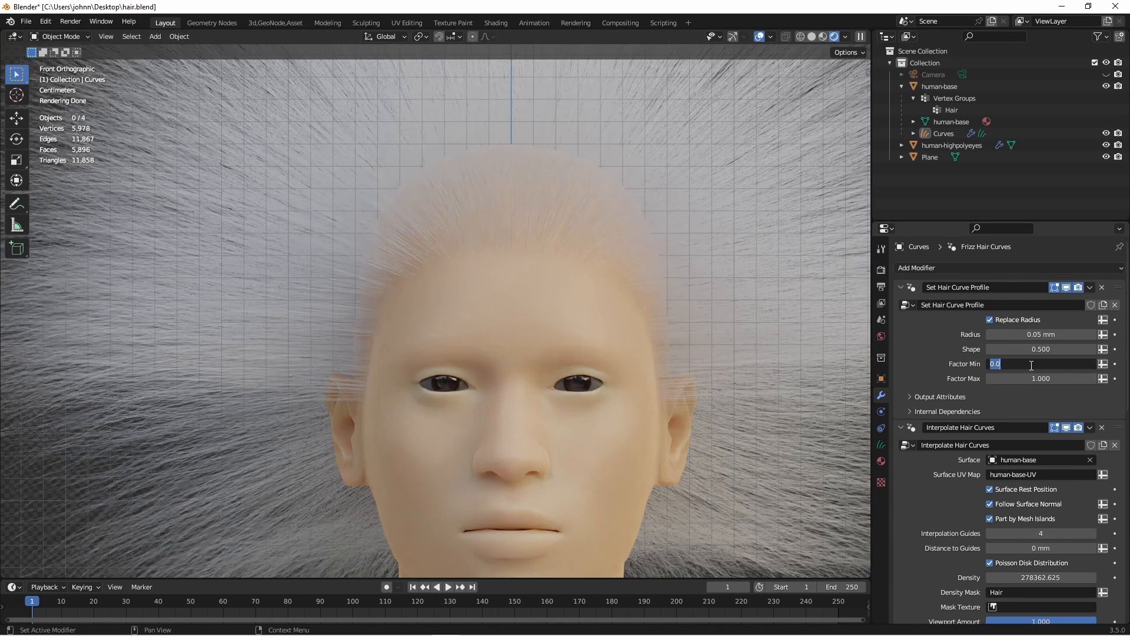
{"action": "type", "text": "0.8"}
{"action": "key", "text": "Return"}
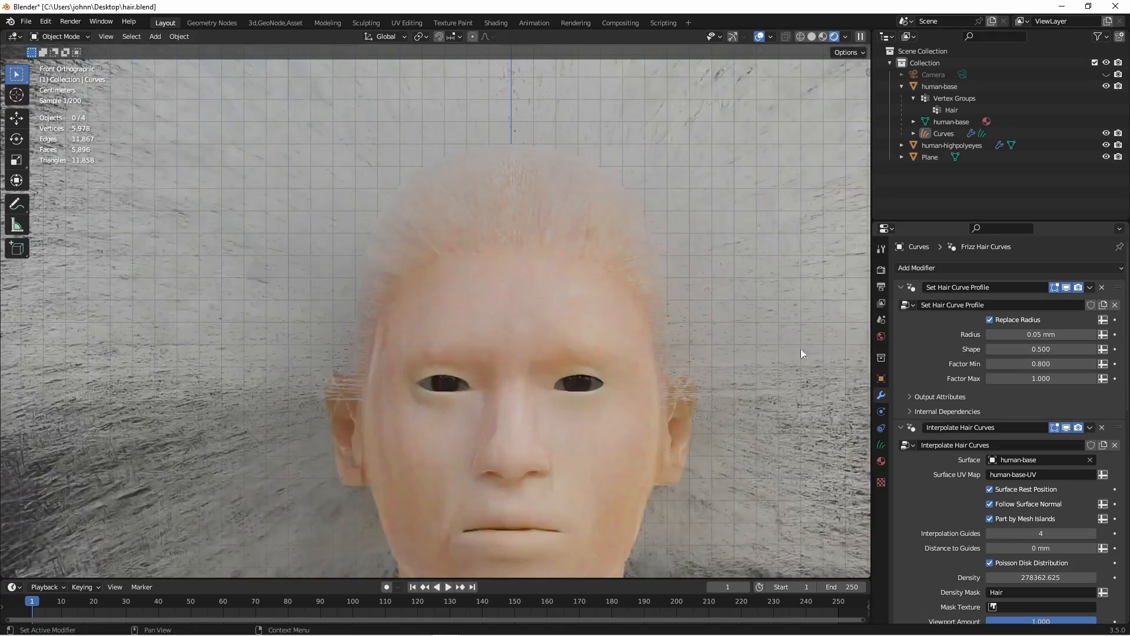
{"action": "scroll", "coordinate": [328, 434], "scroll_direction": "down", "scroll_amount": 5}
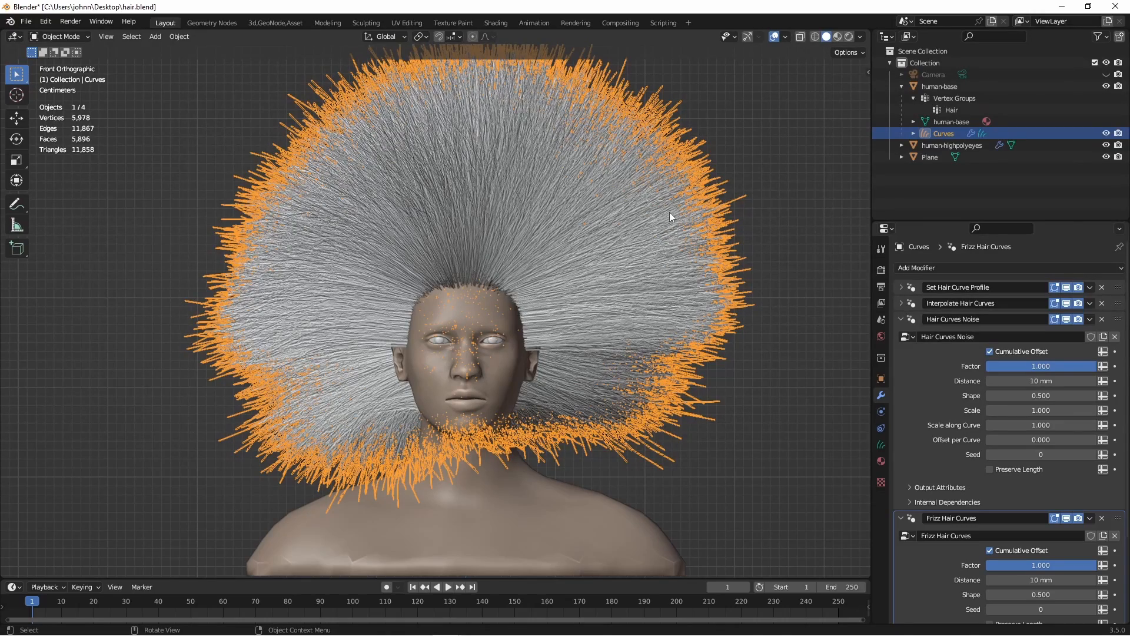
Duplicate the Curves hair object in place, deselect everything, and hide both the original and the duplicate
{"action": "key", "text": "shift+d"}
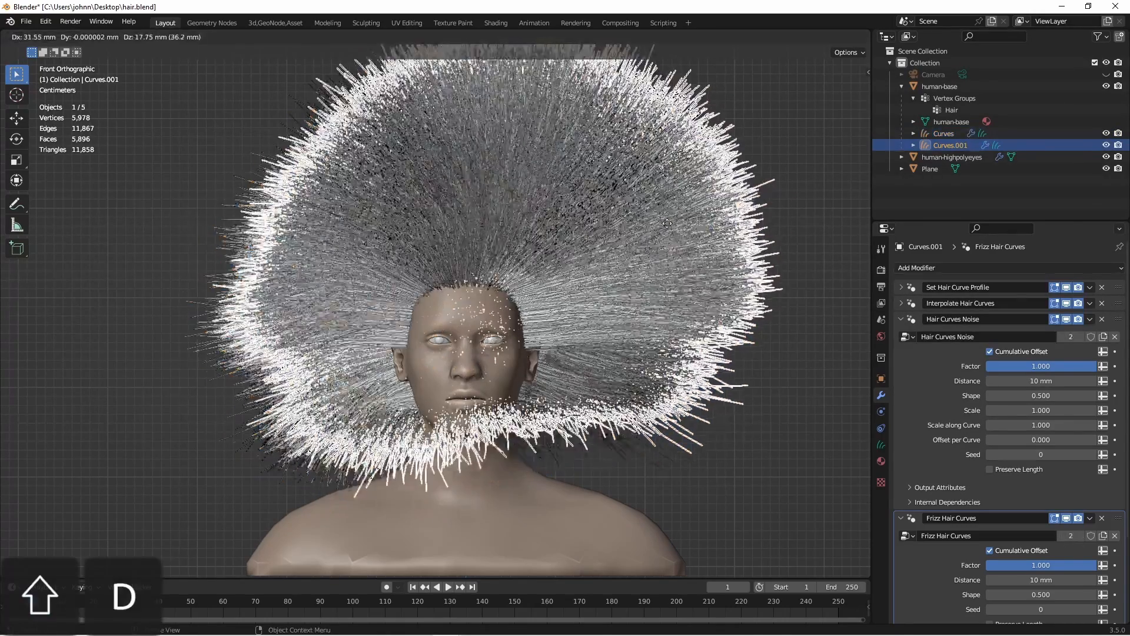
{"action": "left_click", "coordinate": [672, 228]}
{"action": "key", "text": "alt+a"}
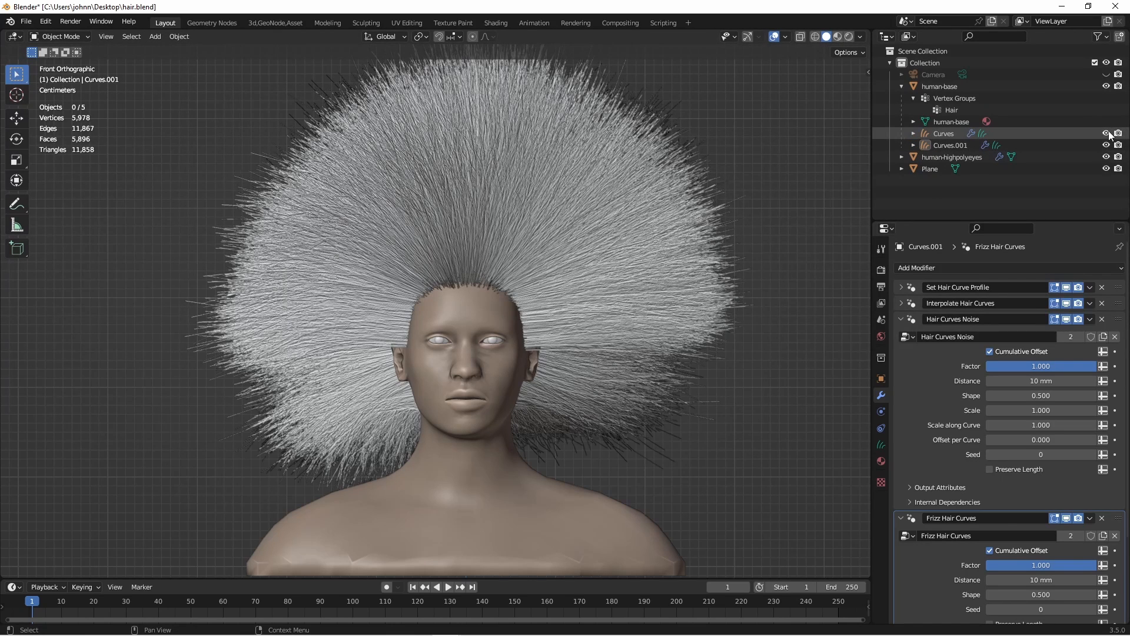
{"action": "left_click_drag", "start_coordinate": [1108, 134], "coordinate": [1102, 151]}
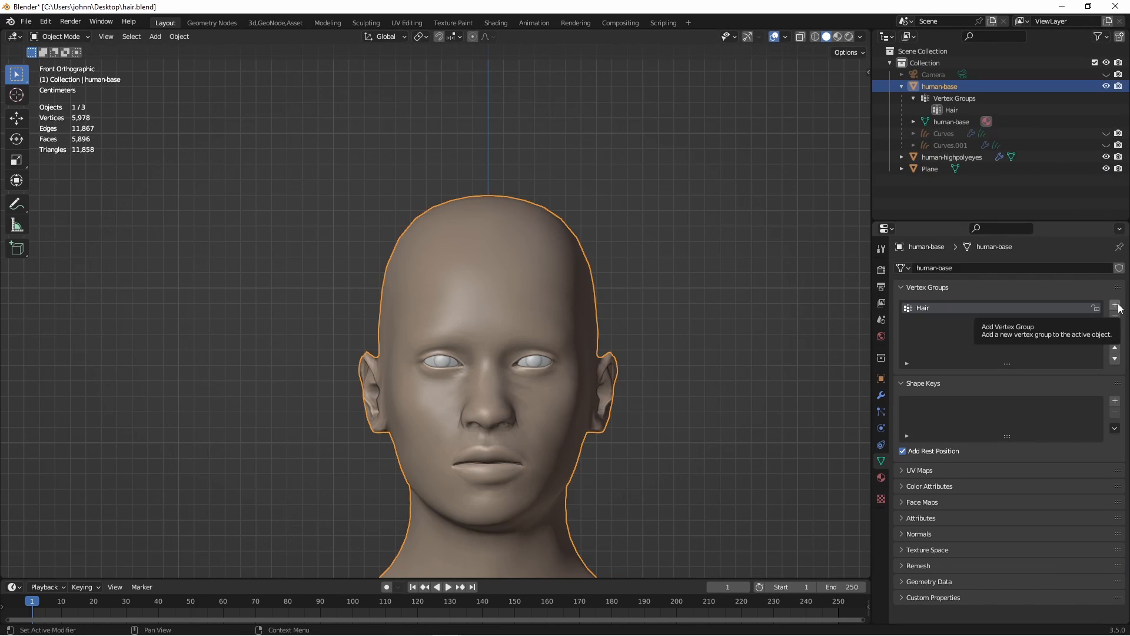
Add another vertex group to human-base and select the faces of the head's own right half in Edit Mode with X-ray on
{"action": "left_click", "coordinate": [1115, 304]}
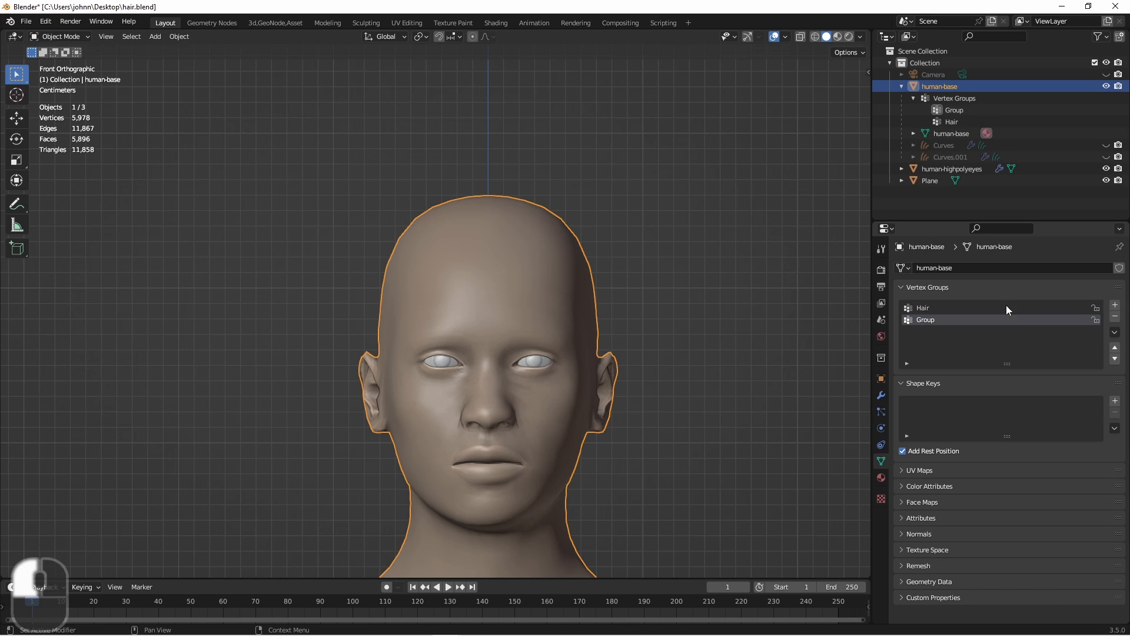
{"action": "key", "text": "Tab"}
{"action": "key", "text": "alt+z"}
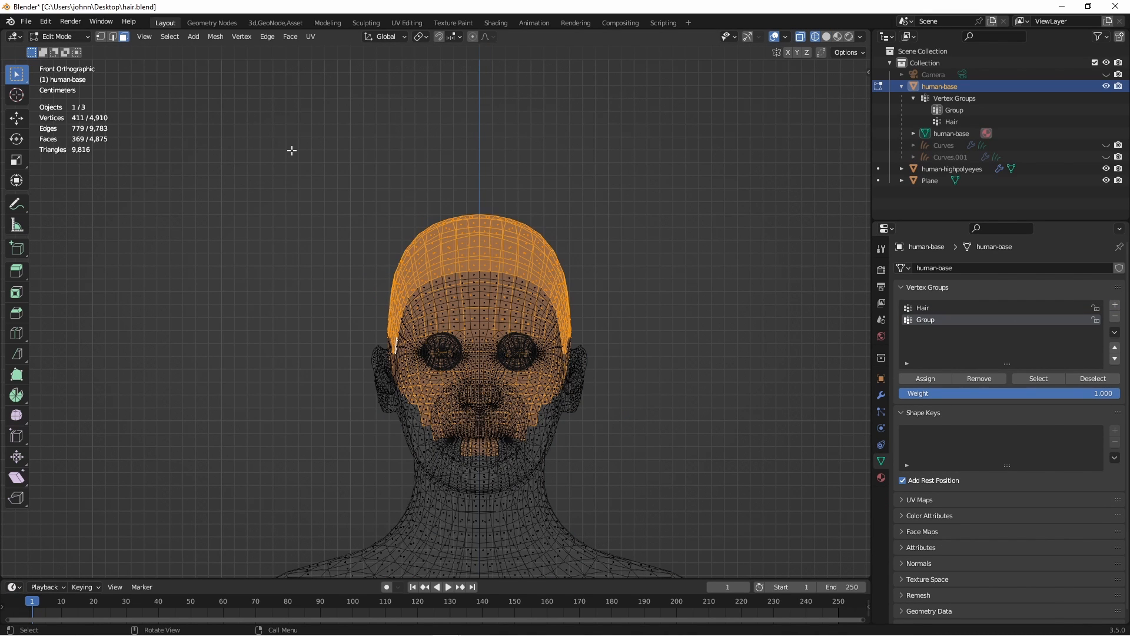
{"action": "left_click_drag", "start_coordinate": [300, 125], "coordinate": [457, 411]}
{"action": "scroll", "coordinate": [484, 201], "scroll_direction": "up", "scroll_amount": 2}
{"action": "key", "text": "c"}
{"action": "mouse_move", "coordinate": [469, 285]}
{"action": "left_mouse_down"}
{"action": "mouse_move", "coordinate": [465, 259]}
{"action": "mouse_move", "coordinate": [469, 396]}
{"action": "mouse_move", "coordinate": [410, 483]}
{"action": "left_mouse_up"}
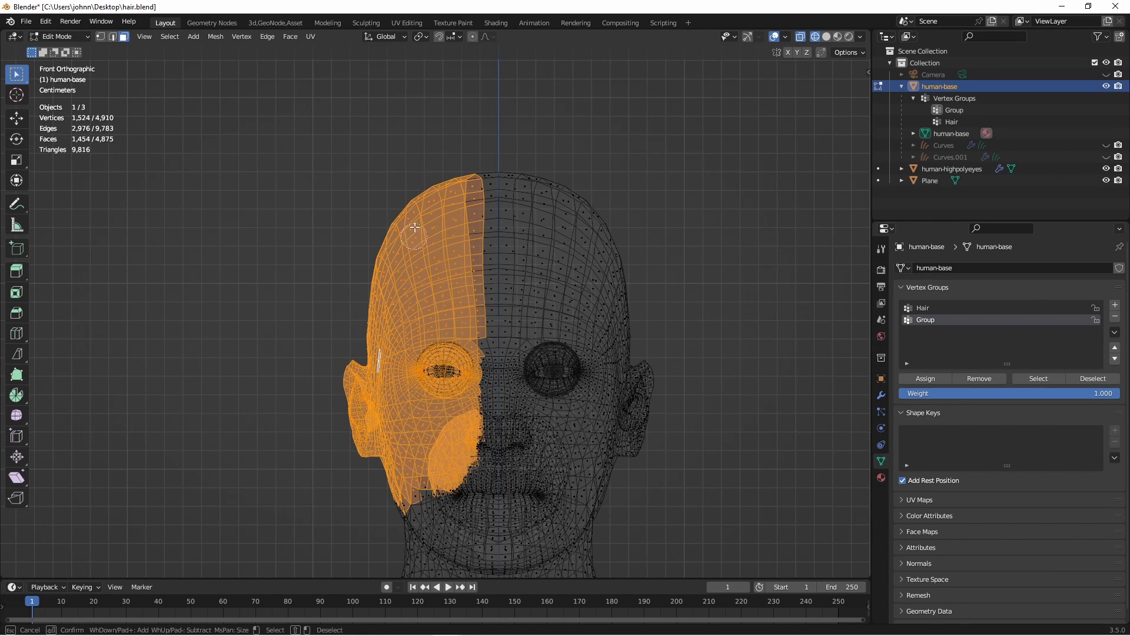
{"action": "right_click", "coordinate": [585, 306]}
{"action": "middle_click_drag", "start_coordinate": [585, 306], "coordinate": [365, 242]}
{"action": "key", "text": "grave"}
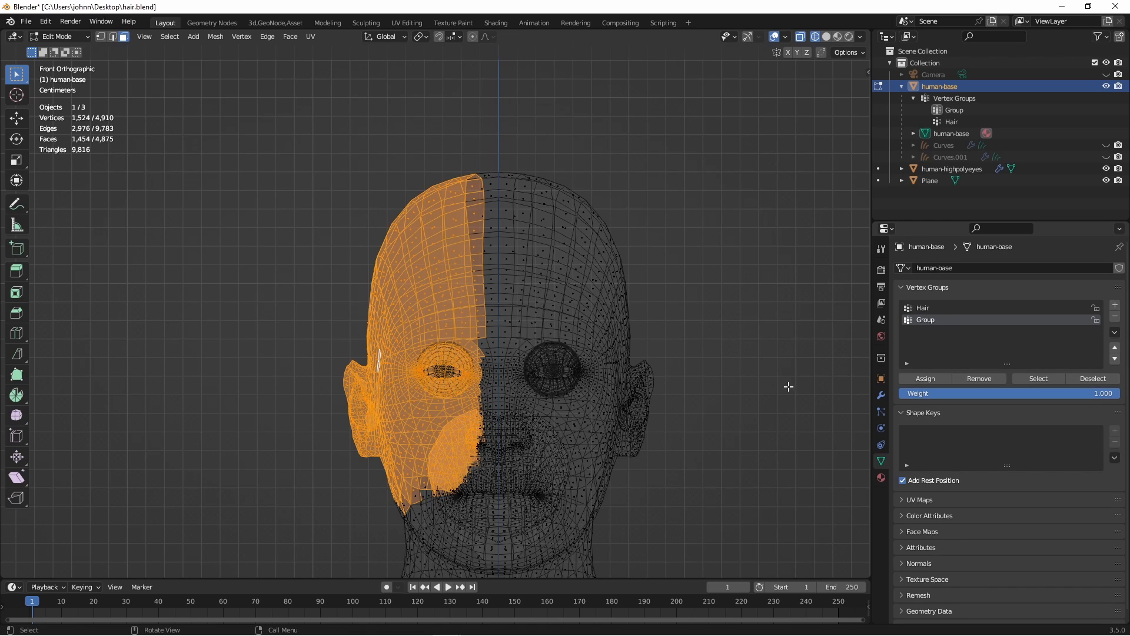
Rename the new vertex group as Right Side and assign the selected faces to it with weight 1.000
{"action": "double_click", "coordinate": [933, 323]}
{"action": "type", "text": "Right Side"}
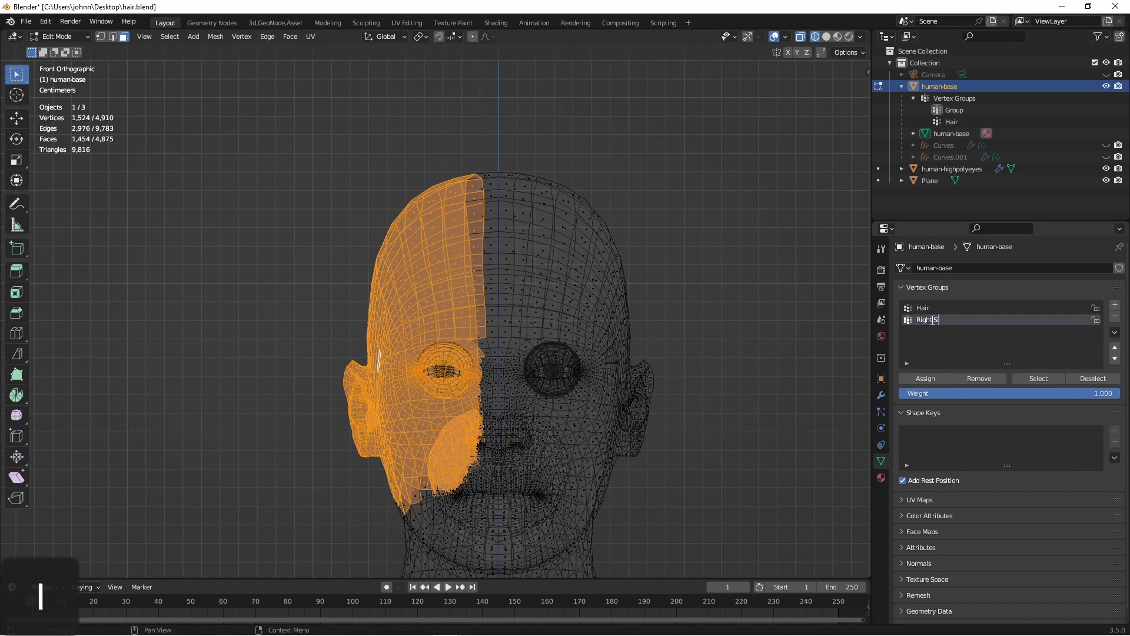
{"action": "key", "text": "Return"}
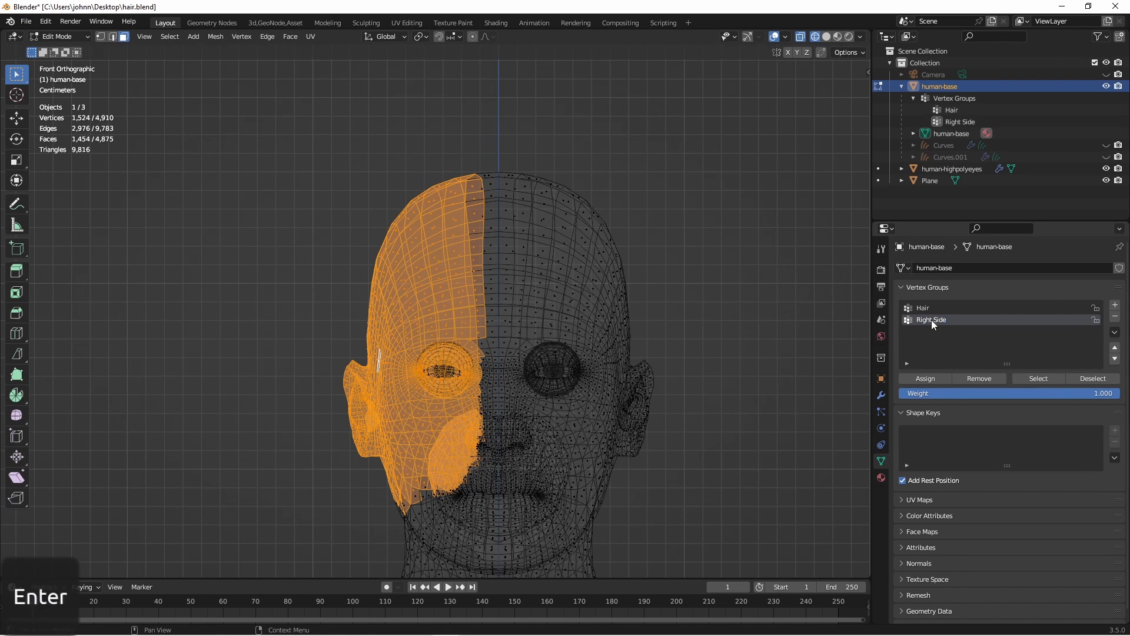
{"action": "left_click", "coordinate": [922, 379]}
Invert the face selection, grow it by one ring, and assign it to a new vertex group named Left Side with weight 1.000
{"action": "key", "text": "ctrl+i"}
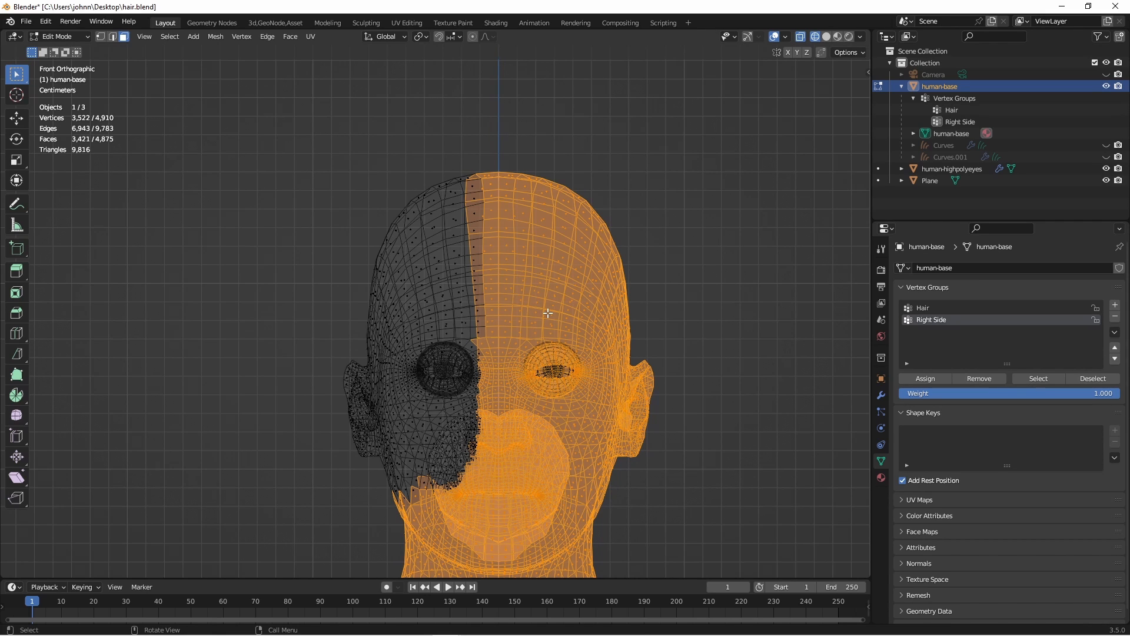
{"action": "key", "text": "ctrl+KP_Add"}
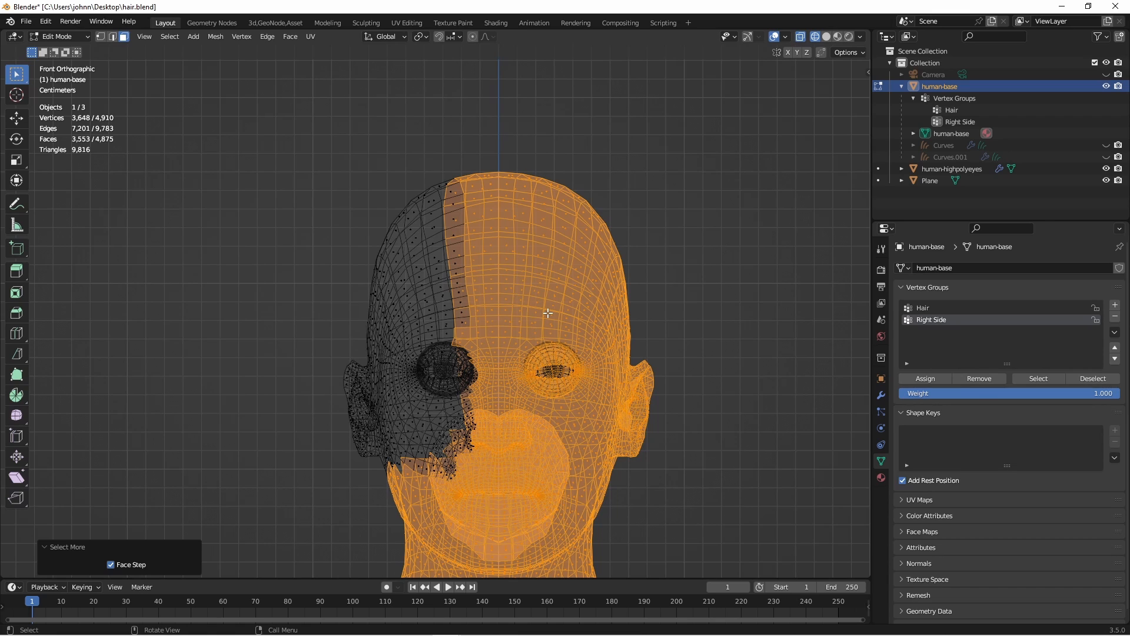
{"action": "left_click", "coordinate": [1114, 305]}
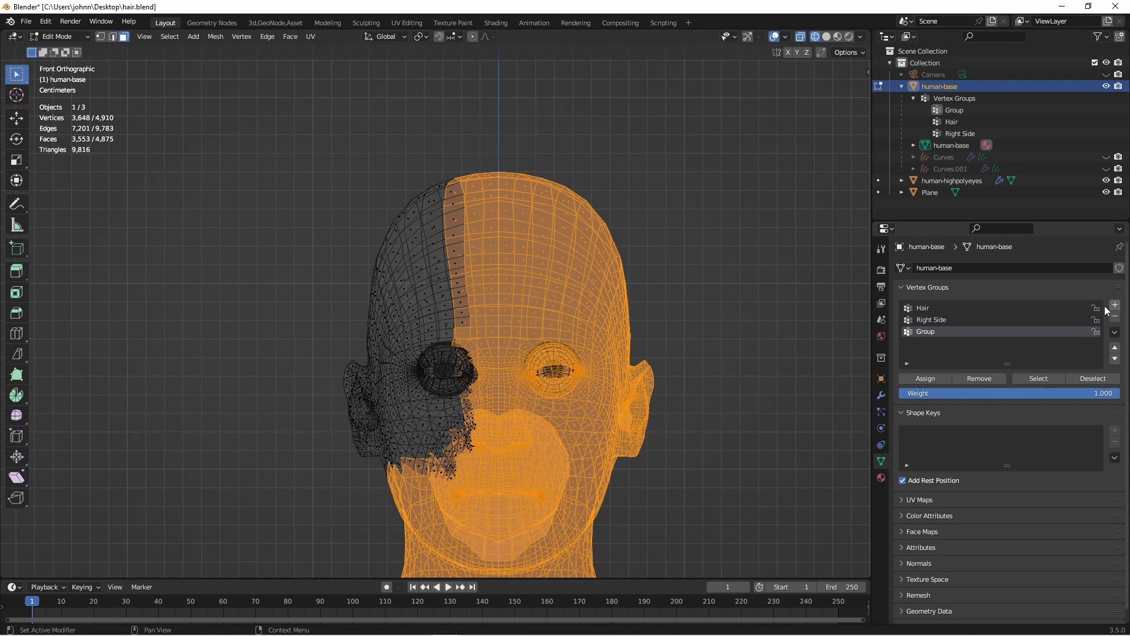
{"action": "double_click", "coordinate": [933, 333]}
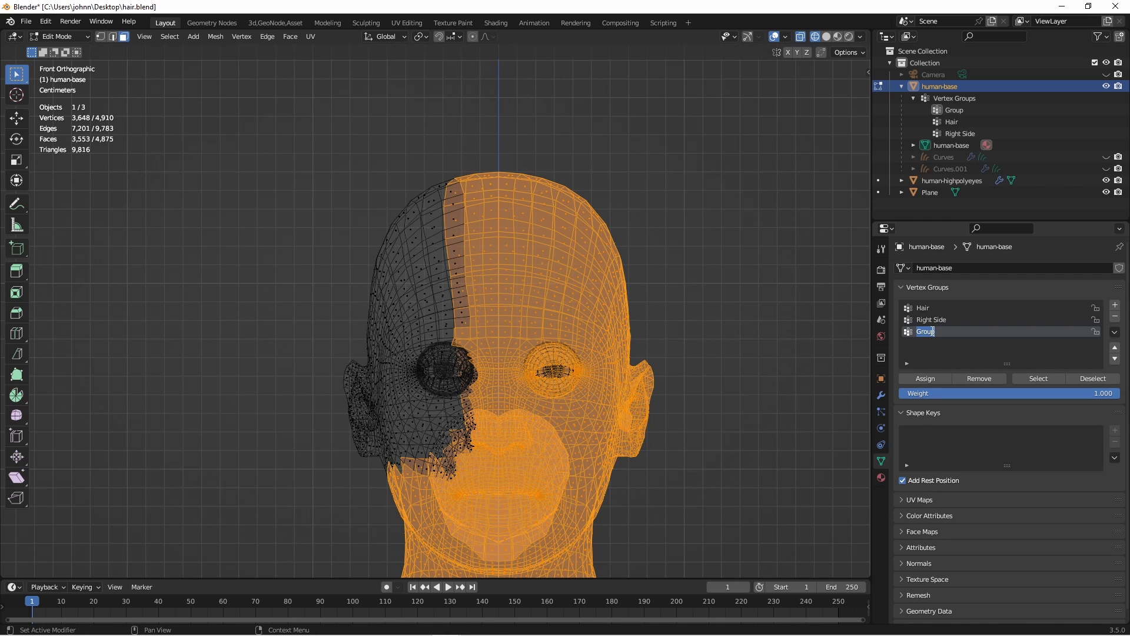
{"action": "type", "text": "Left Side"}
{"action": "key", "text": "Return"}
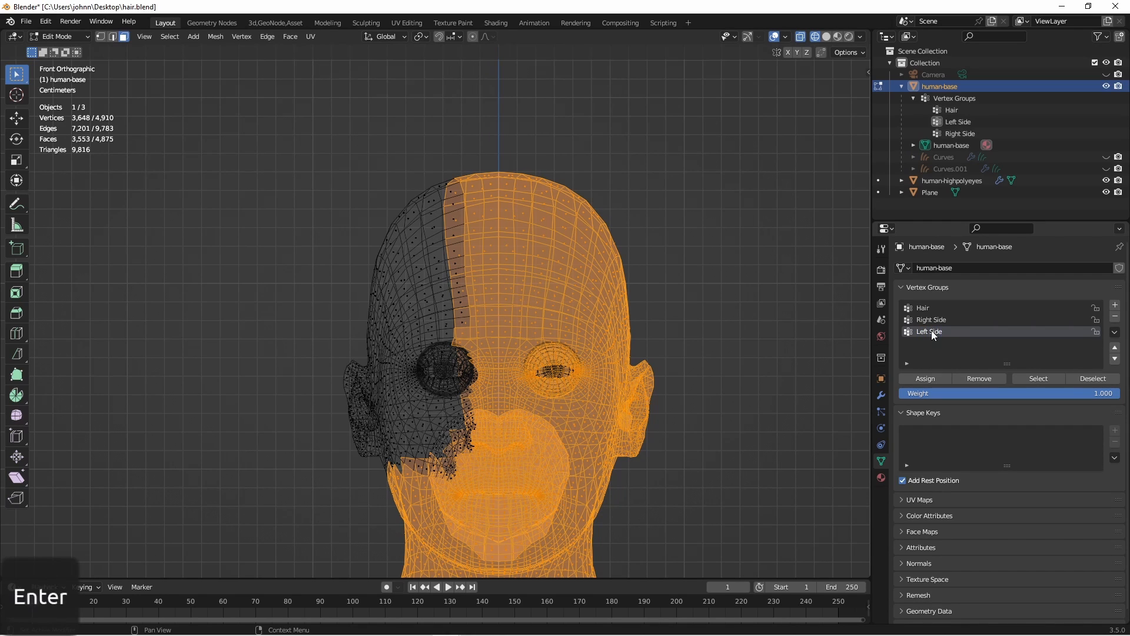
{"action": "left_click", "coordinate": [906, 380]}
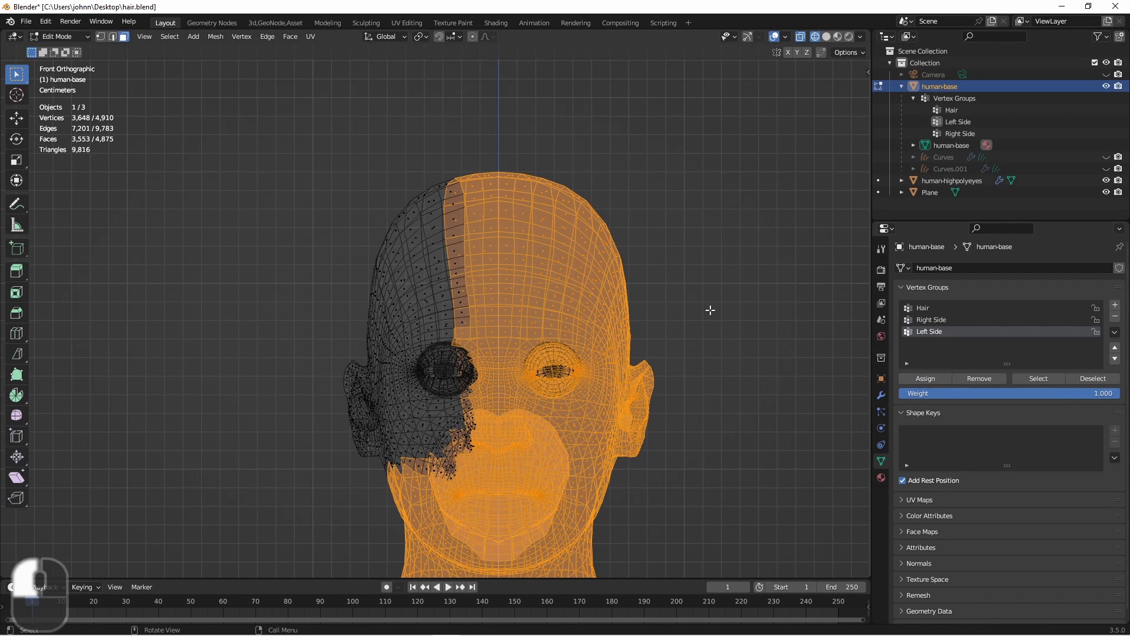
Examine the weights of the Left Side, Right Side and Hair vertex groups on the head in Weight Paint mode
{"action": "key", "text": "ctrl+Tab"}
{"action": "left_click", "coordinate": [661, 213]}
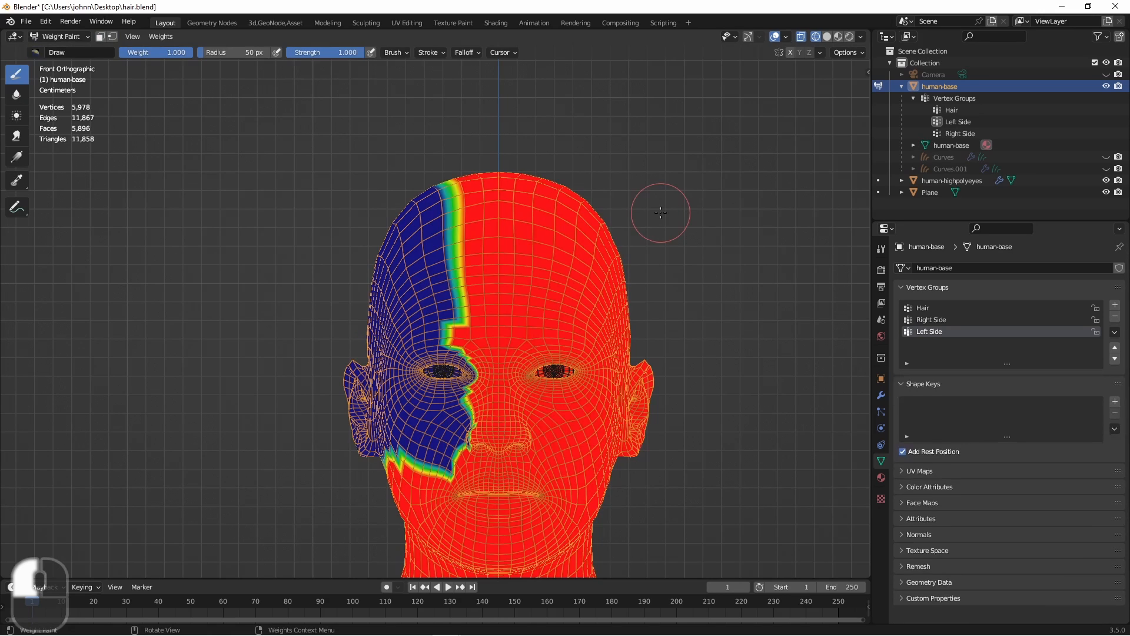
{"action": "left_click", "coordinate": [939, 319]}
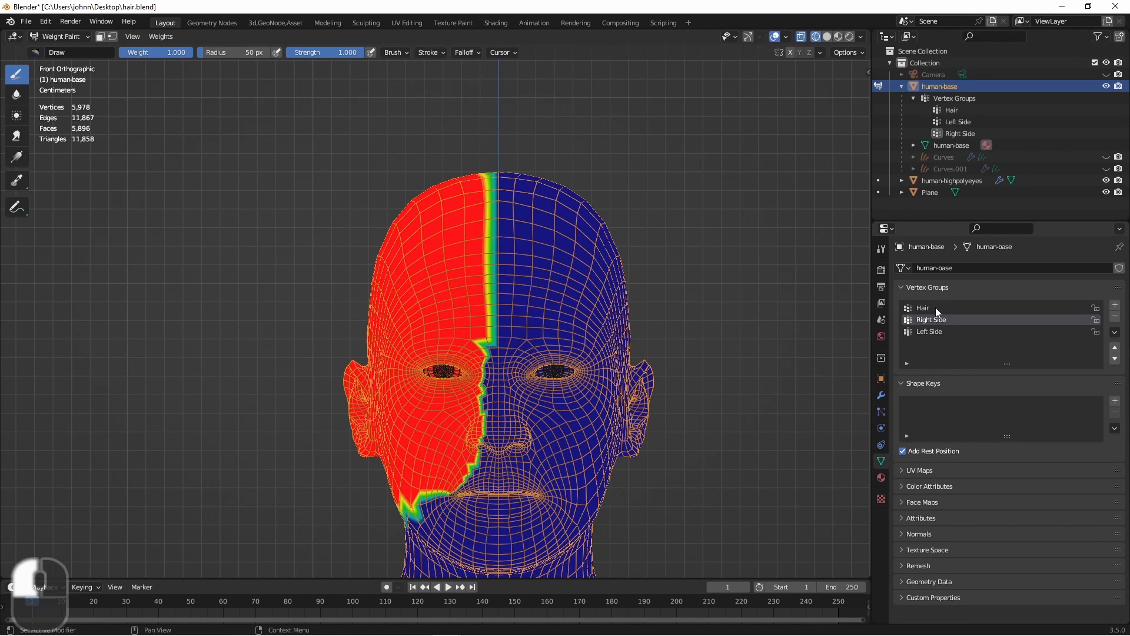
{"action": "left_click", "coordinate": [935, 307]}
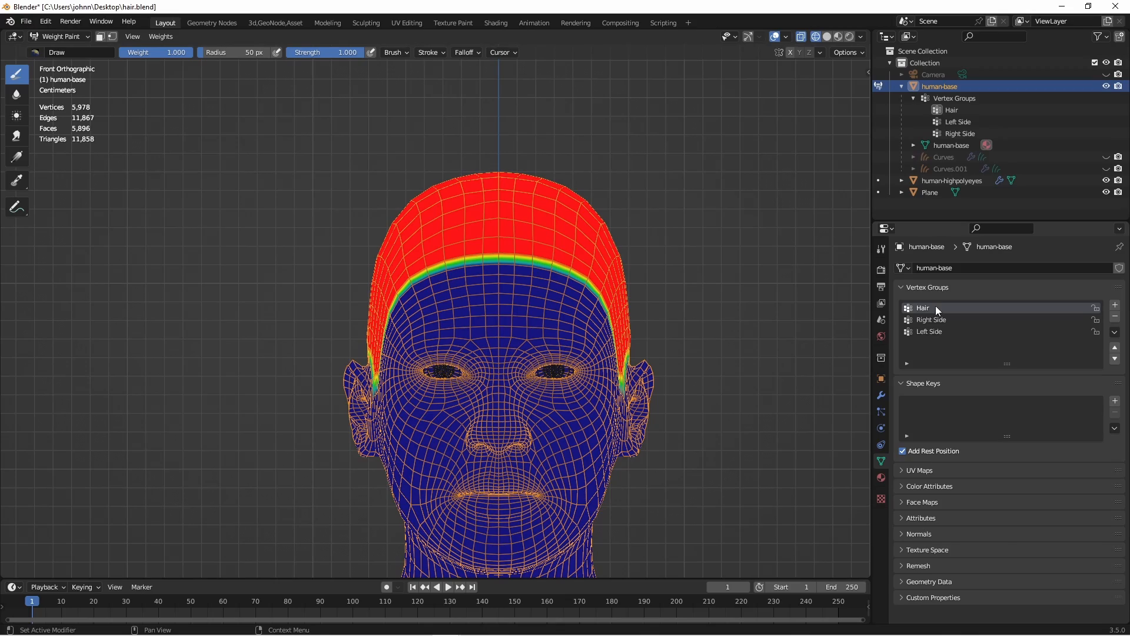
Unhide the original Curves hair object and return human-base to Object Mode
{"action": "left_click", "coordinate": [1106, 156]}
{"action": "key", "text": "ctrl+Tab"}
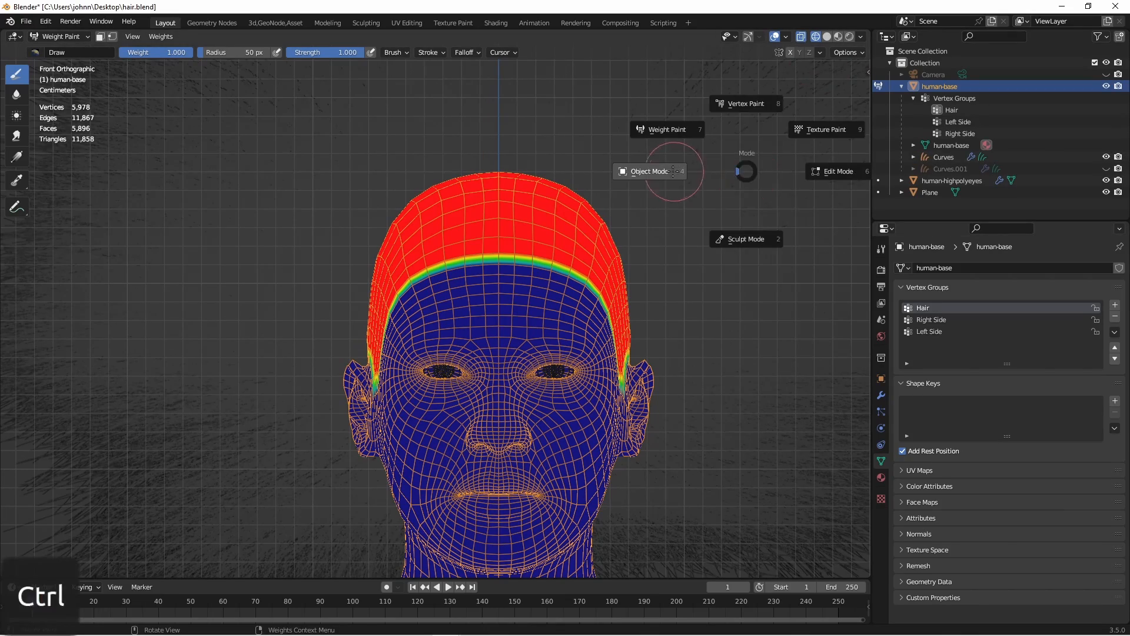
{"action": "left_click", "coordinate": [673, 171]}
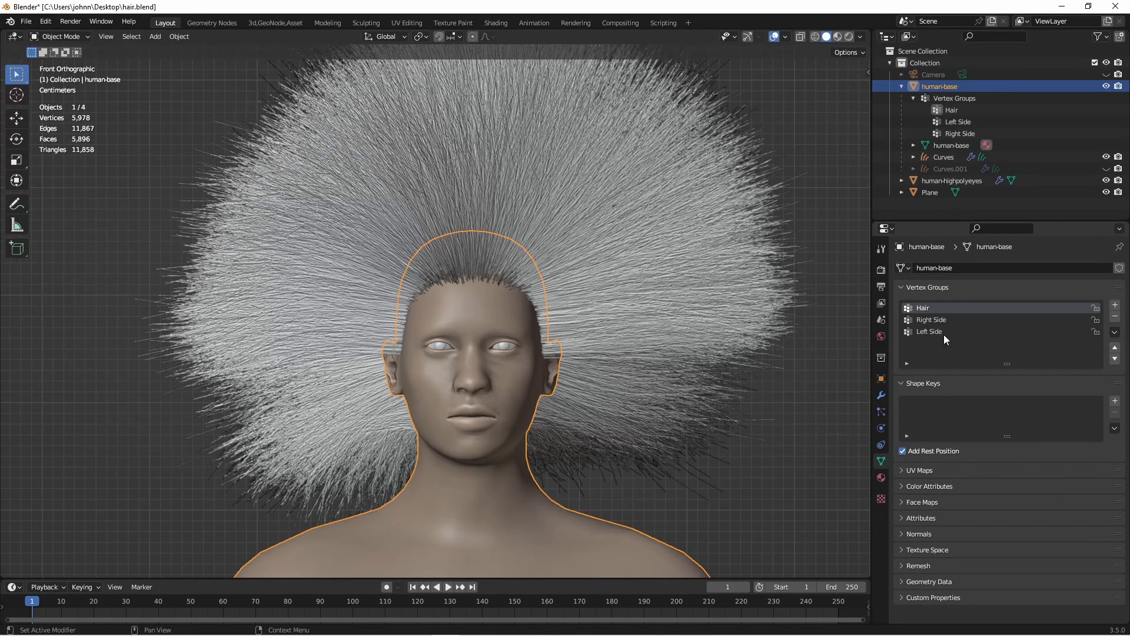
Select the Curves hair object with its modifiers shown in an enlarged properties area, and rename it as Left Side
{"action": "left_click", "coordinate": [881, 395]}
{"action": "left_click_drag", "start_coordinate": [924, 220], "coordinate": [925, 193]}
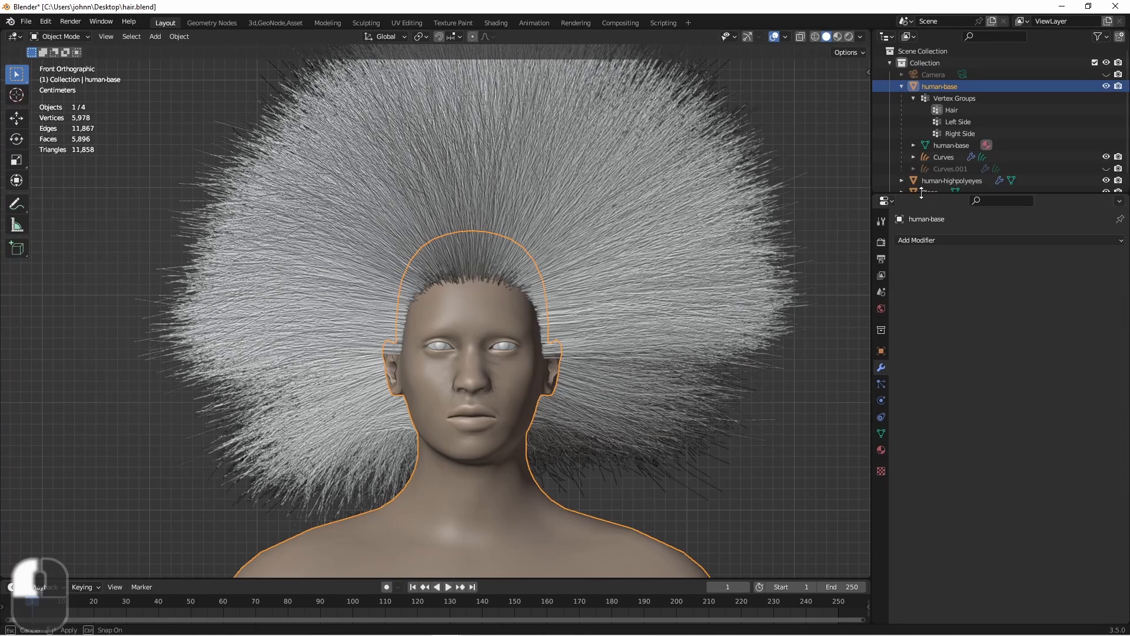
{"action": "left_click", "coordinate": [722, 249]}
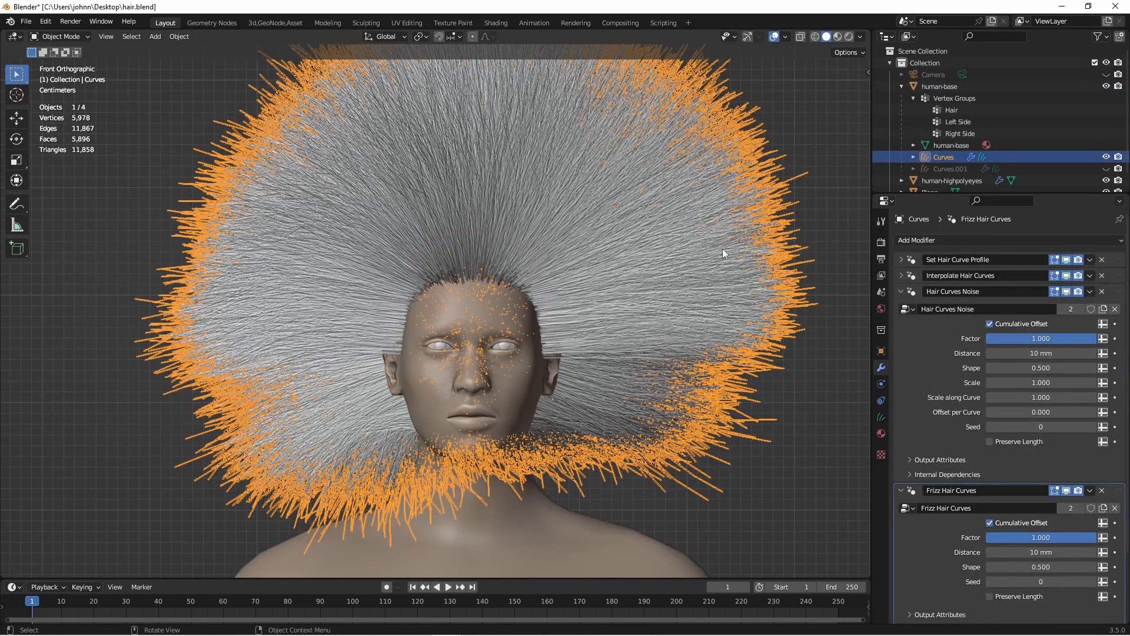
{"action": "double_click", "coordinate": [944, 158]}
{"action": "type", "text": "Left Side"}
{"action": "key", "text": "Return"}
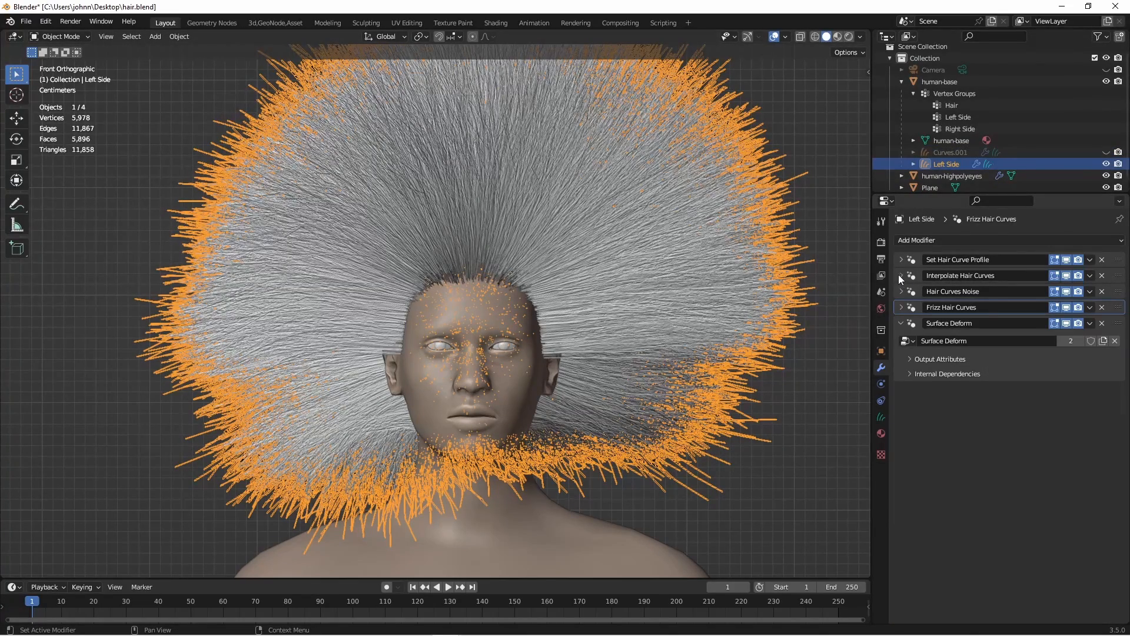
Move the Left Side object's Interpolate Hair Curves modifier to nodes and open its node tree in the Geometry Nodes workspace
{"action": "left_click", "coordinate": [900, 276]}
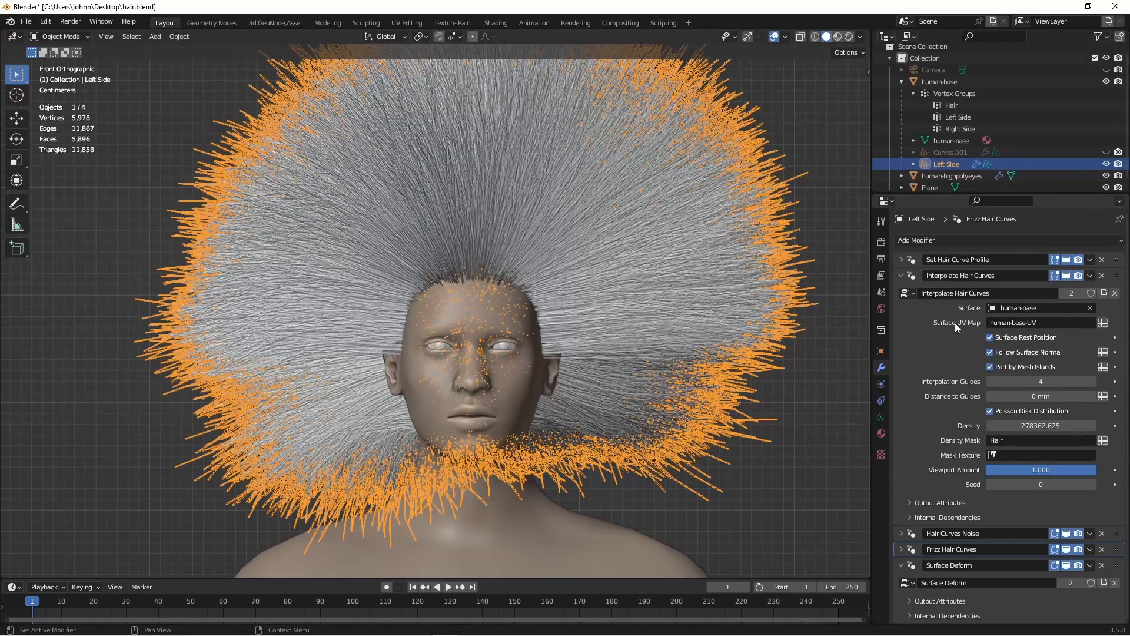
{"action": "left_click", "coordinate": [1090, 279]}
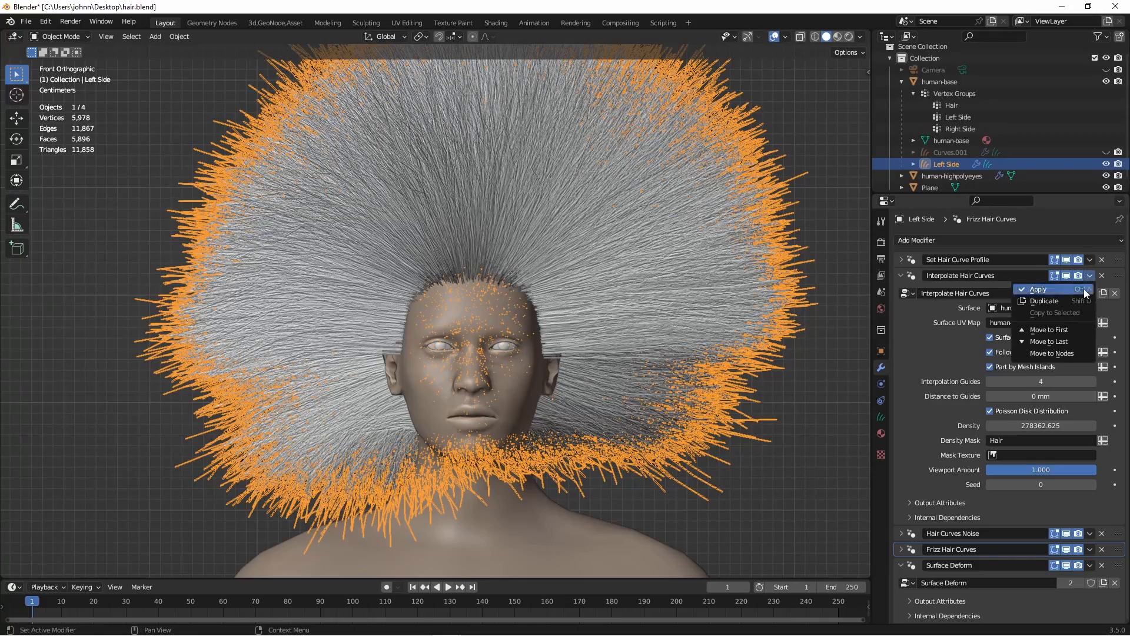
{"action": "left_click", "coordinate": [1064, 353]}
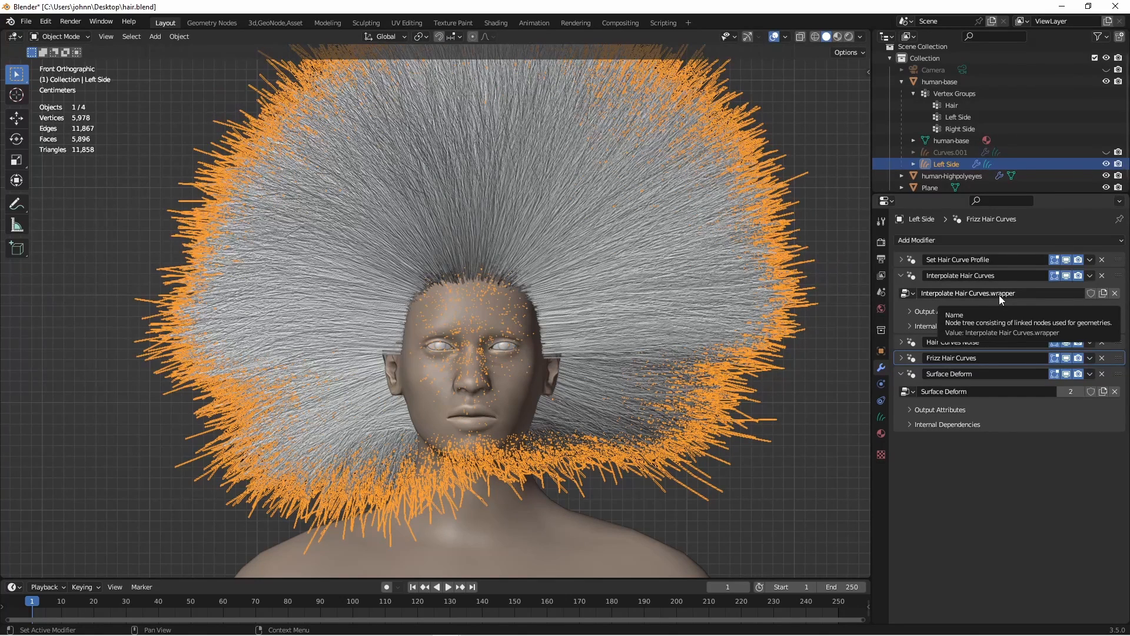
{"action": "left_click", "coordinate": [207, 23]}
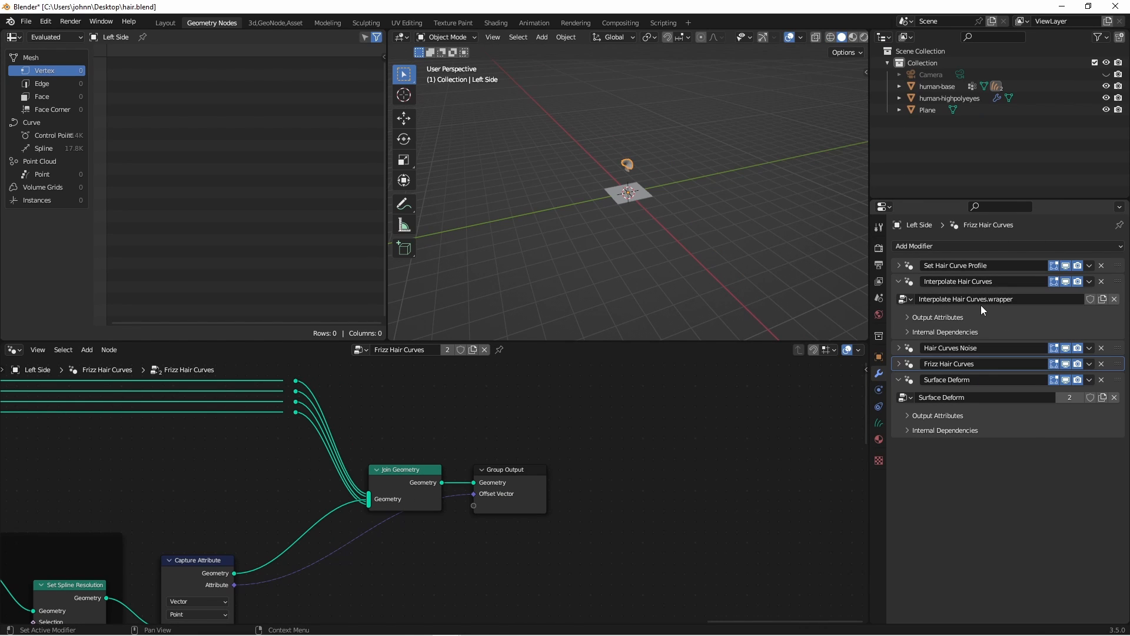
{"action": "left_click", "coordinate": [1006, 318]}
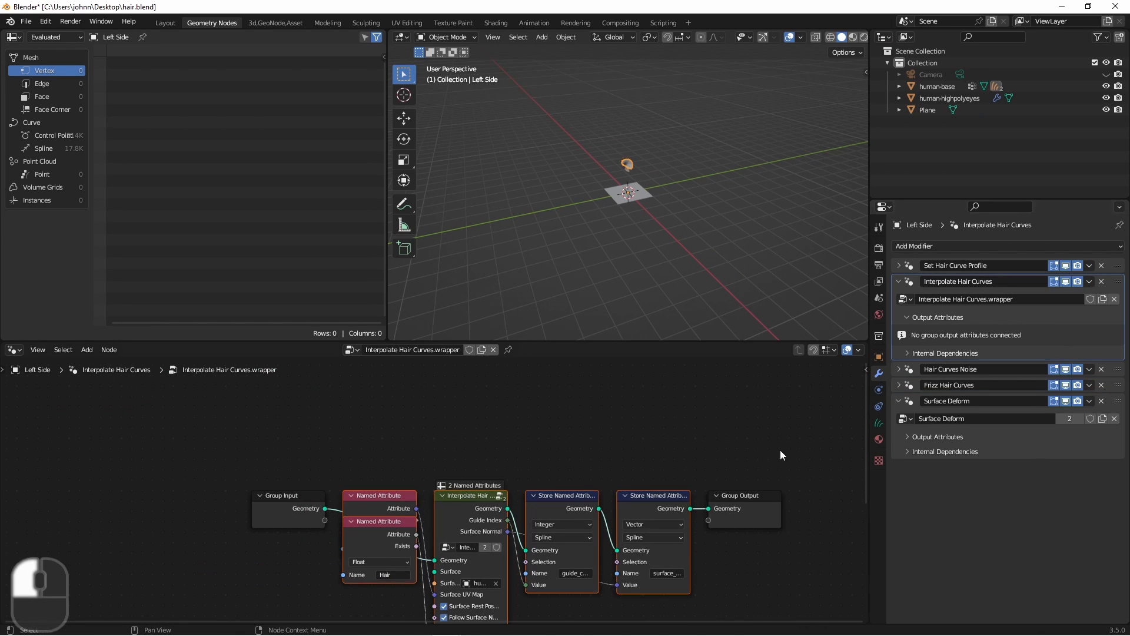
Spread the overlapping Named Attribute nodes apart beside Interpolate Hair Curves, enlarge the node editor, and show the head from the front
{"action": "left_click", "coordinate": [341, 435]}
{"action": "left_click_drag", "start_coordinate": [342, 434], "coordinate": [309, 506]}
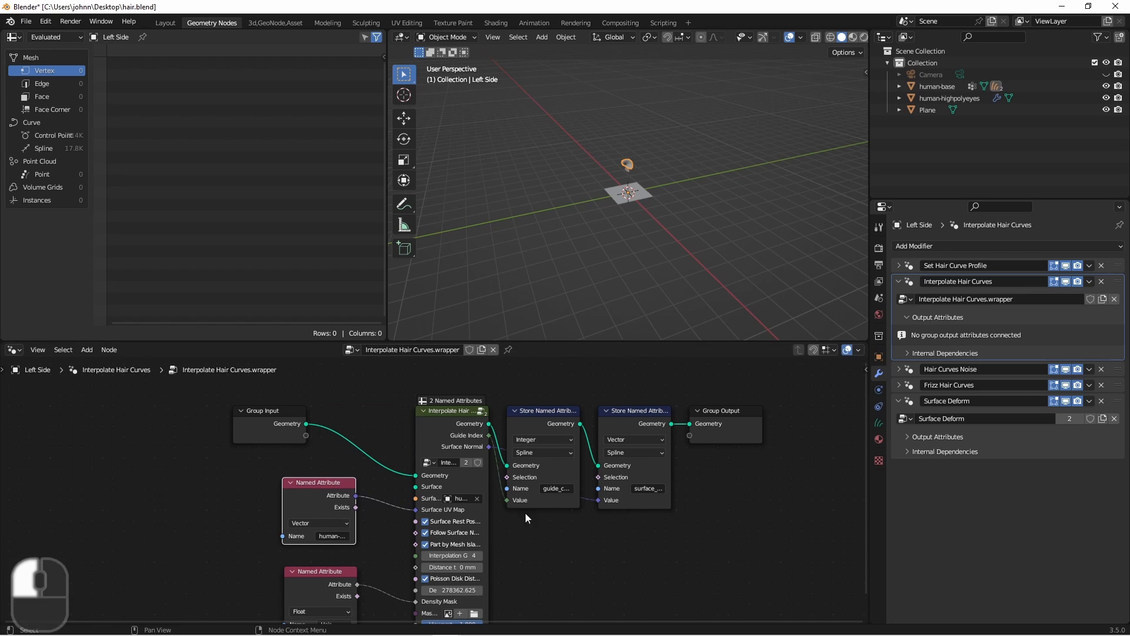
{"action": "left_click_drag", "start_coordinate": [562, 341], "coordinate": [568, 268]}
{"action": "key", "text": "KP_1"}
{"action": "scroll", "coordinate": [623, 147], "scroll_direction": "up", "scroll_amount": 10}
{"action": "scroll", "coordinate": [623, 148], "scroll_direction": "up", "scroll_amount": 5}
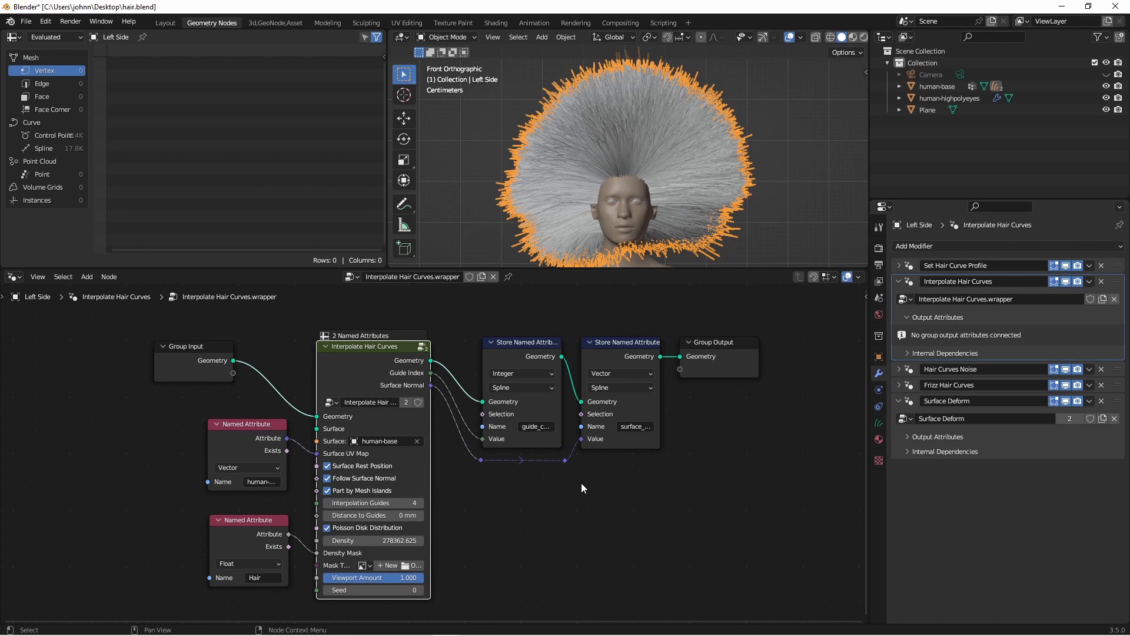
{"action": "scroll", "coordinate": [269, 522], "scroll_direction": "up", "scroll_amount": 5}
{"action": "middle_click_drag", "start_coordinate": [269, 522], "coordinate": [405, 416]}
{"action": "left_click_drag", "start_coordinate": [406, 418], "coordinate": [266, 415]}
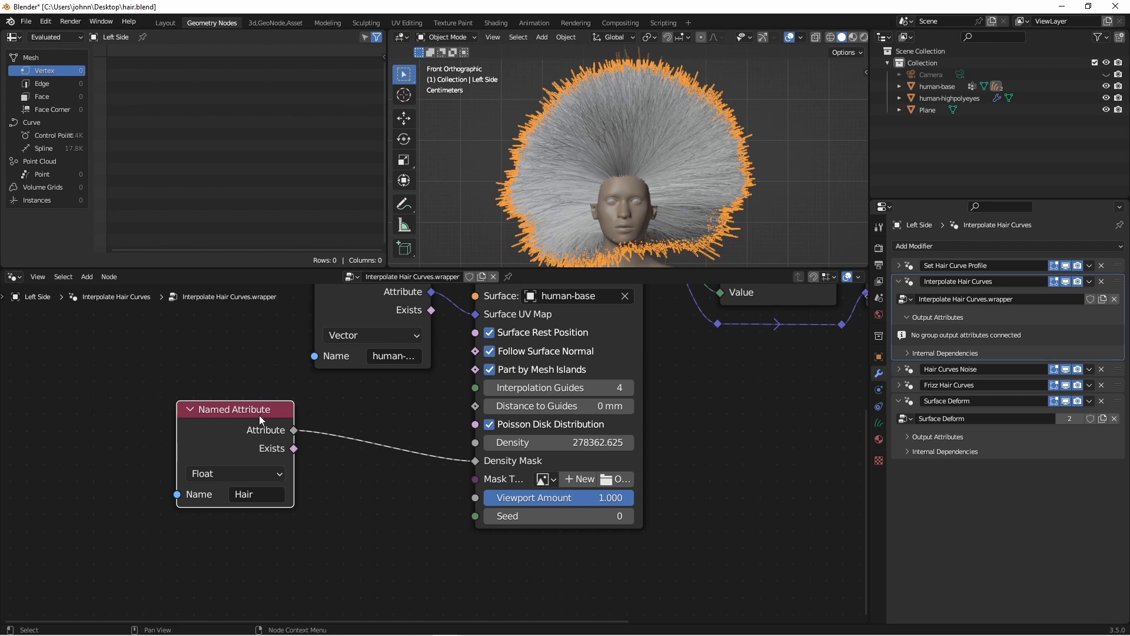
Duplicate the Hair Named Attribute node below the original and set the copy's attribute name to Left Side
{"action": "left_click_drag", "start_coordinate": [259, 415], "coordinate": [186, 391]}
{"action": "key", "text": "shift+d"}
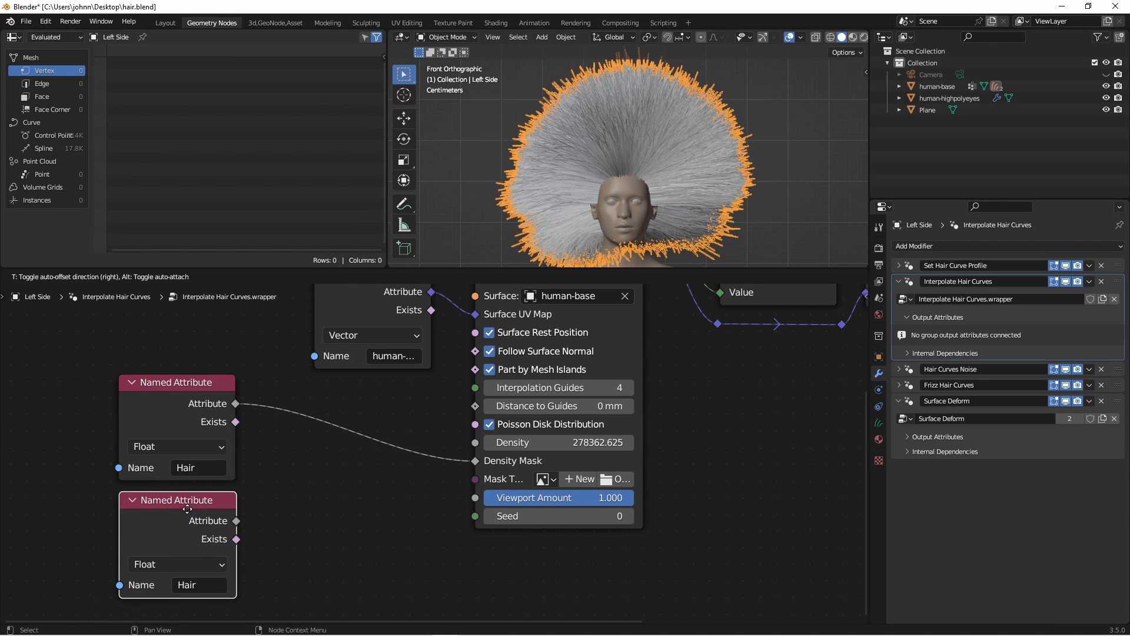
{"action": "left_click", "coordinate": [209, 564]}
{"action": "left_click", "coordinate": [203, 585]}
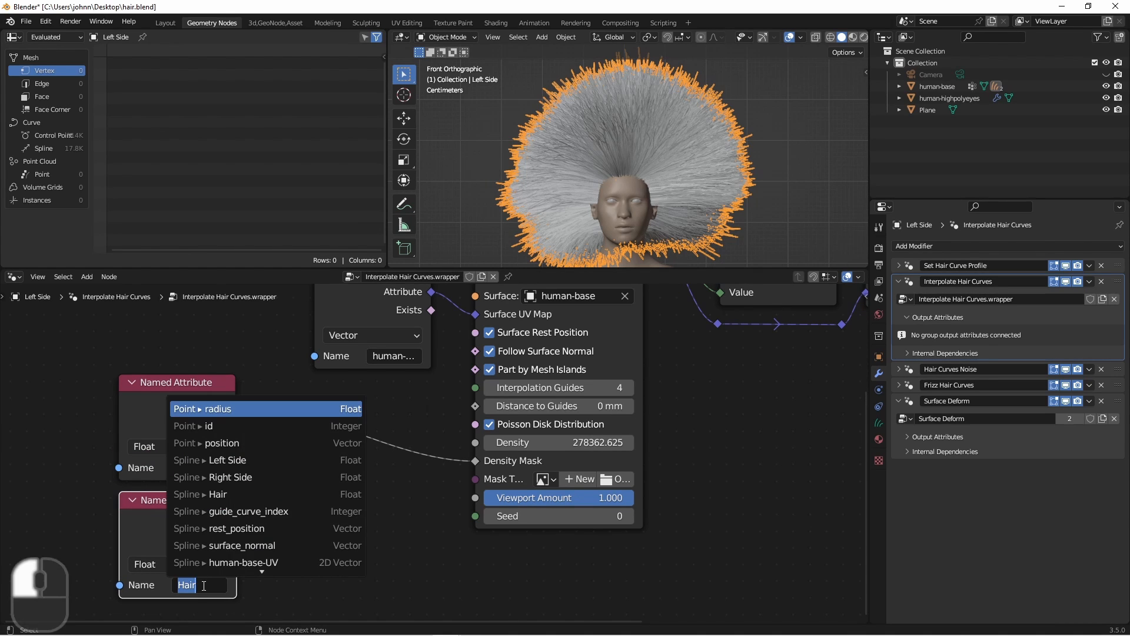
{"action": "left_click", "coordinate": [226, 461]}
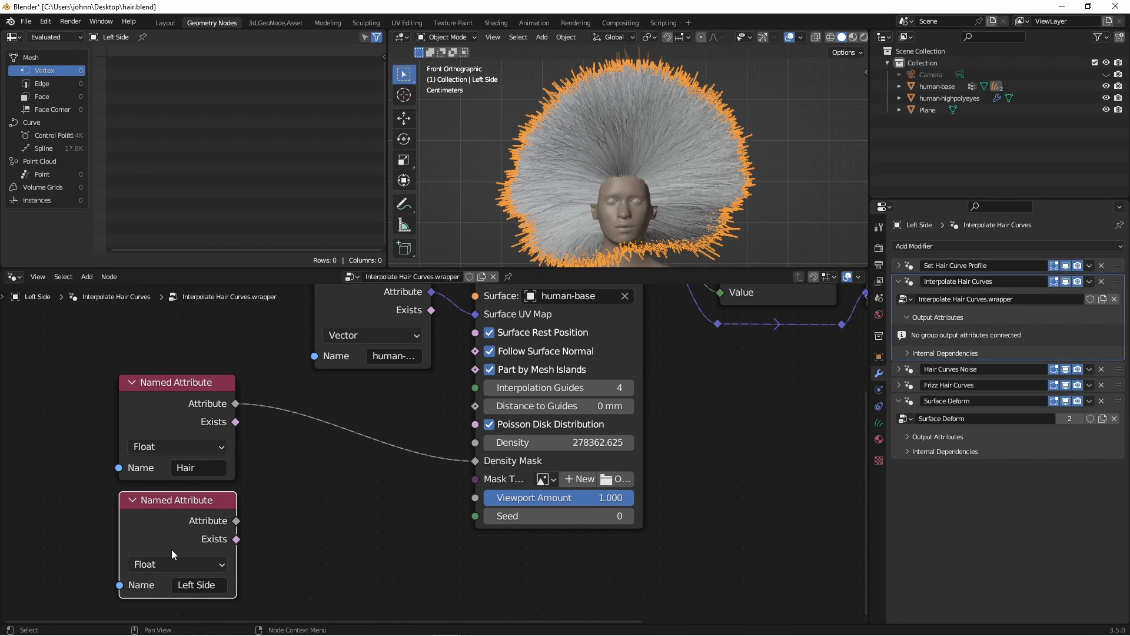
Insert a Math node set to Multiply between Hair and Density Mask, and connect the Left Side attribute to its second value
{"action": "key", "text": "shift+a"}
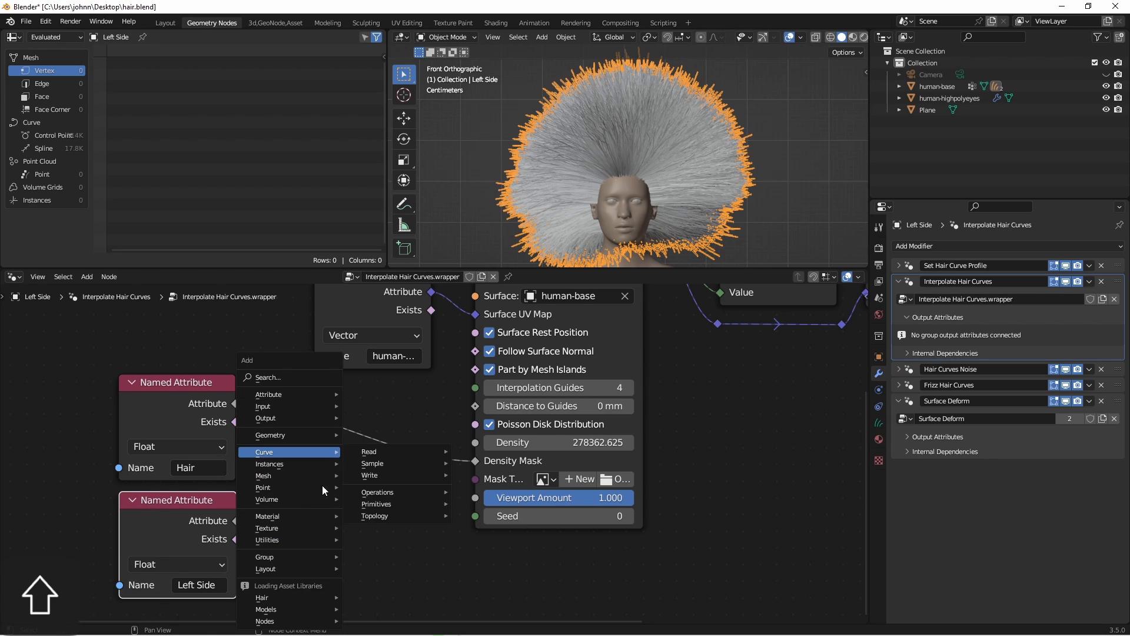
{"action": "left_click", "coordinate": [291, 392]}
{"action": "type", "text": "math"}
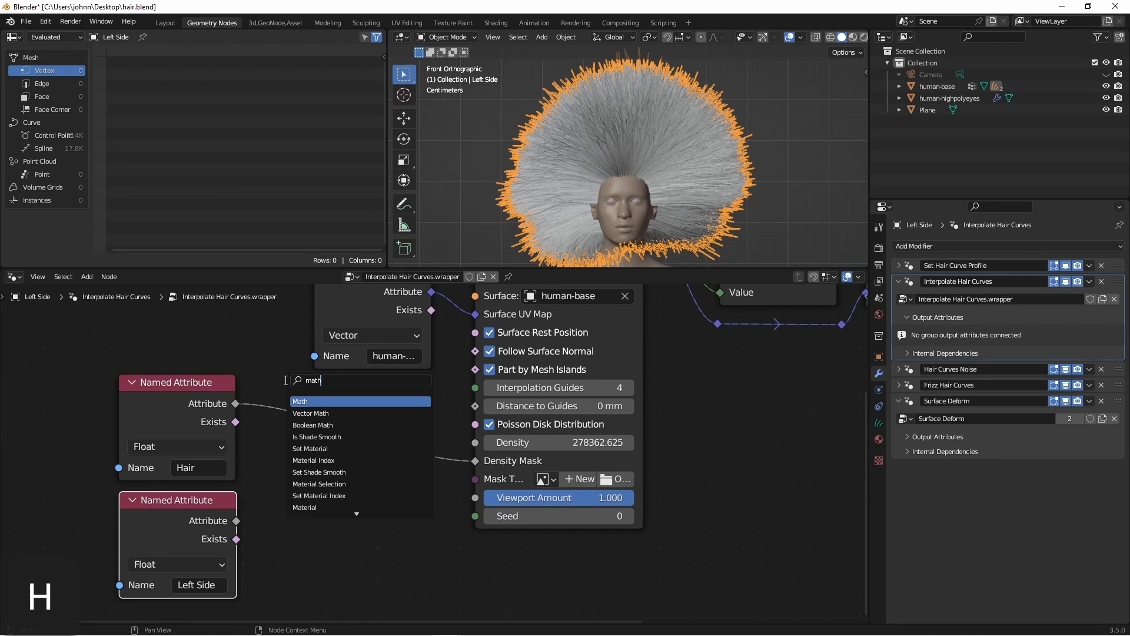
{"action": "key", "text": "Return"}
{"action": "left_click", "coordinate": [309, 422]}
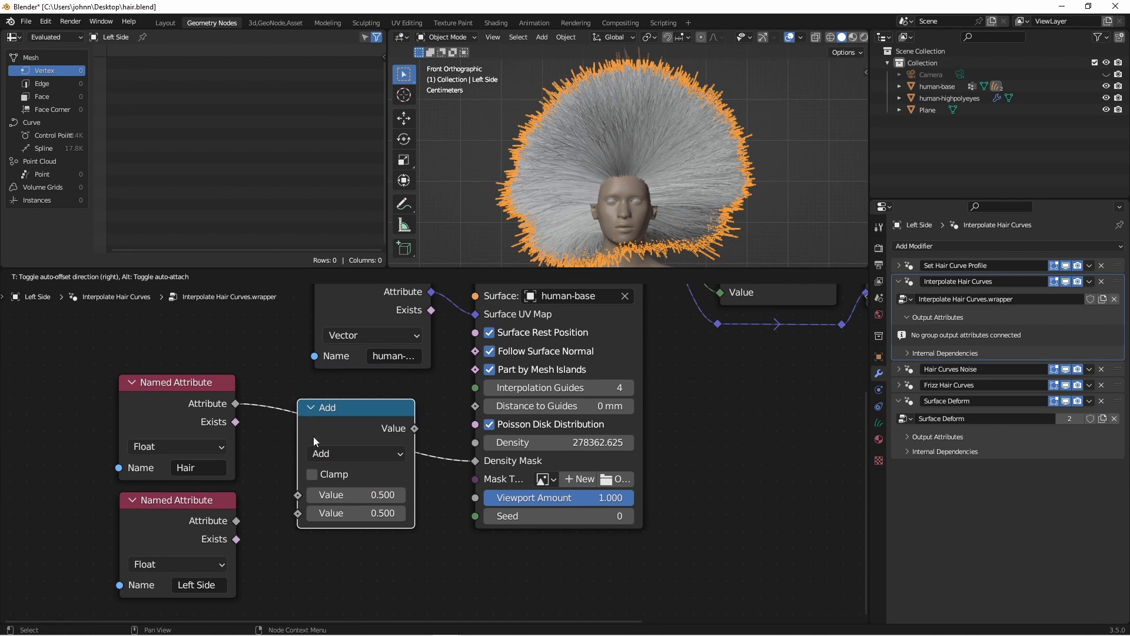
{"action": "left_click", "coordinate": [345, 457]}
{"action": "left_click", "coordinate": [331, 283]}
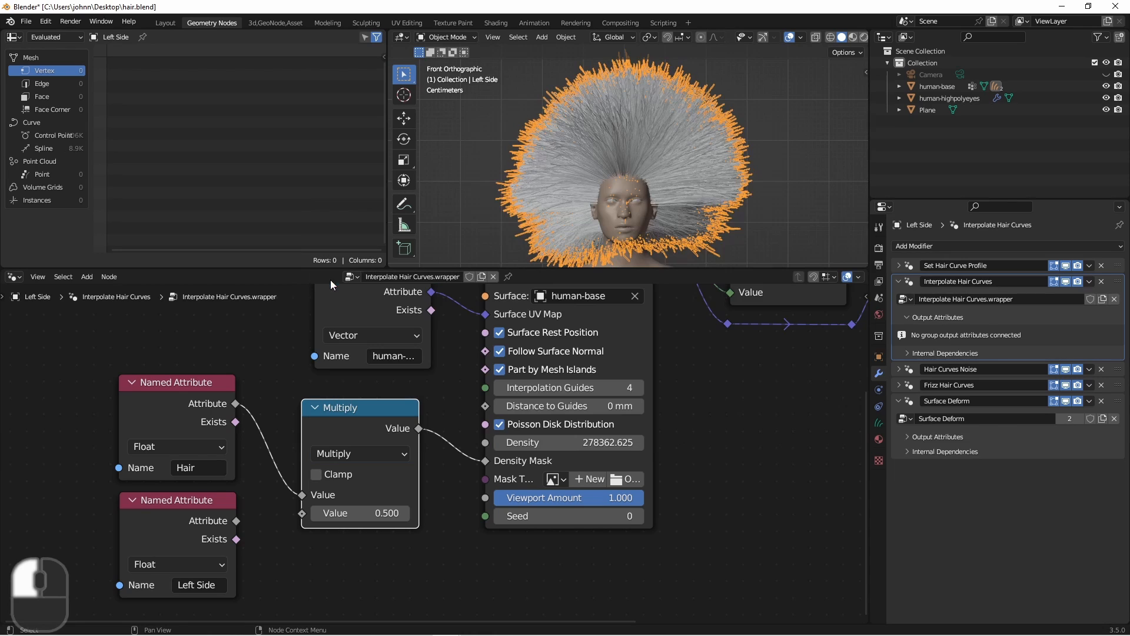
{"action": "left_click_drag", "start_coordinate": [236, 520], "coordinate": [308, 517]}
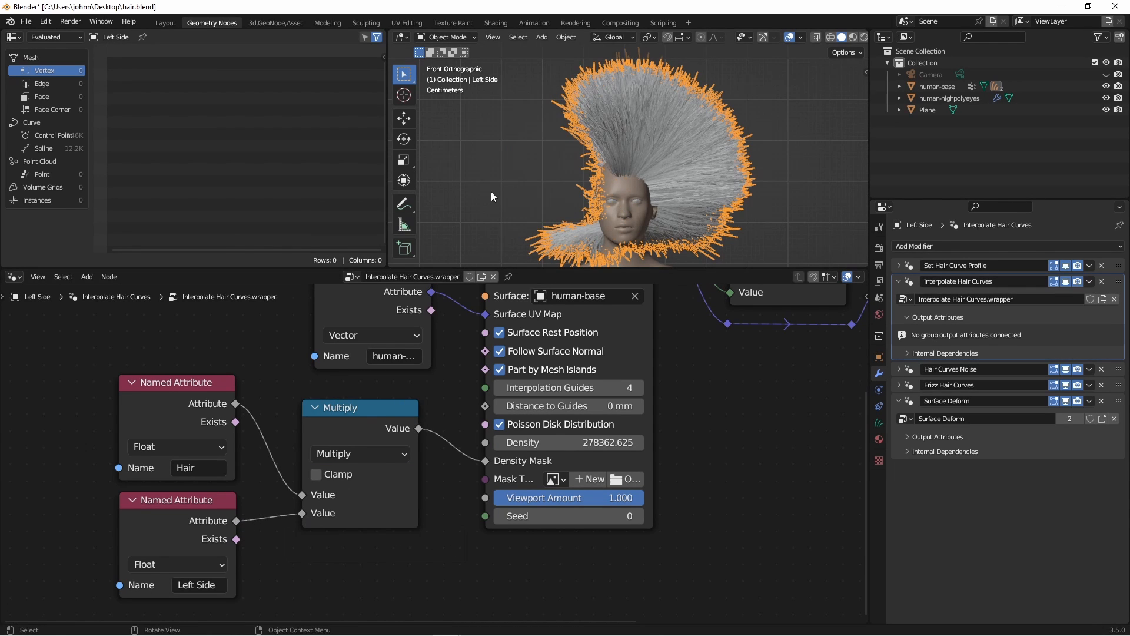
{"action": "middle_click_drag", "start_coordinate": [491, 192], "coordinate": [525, 213]}
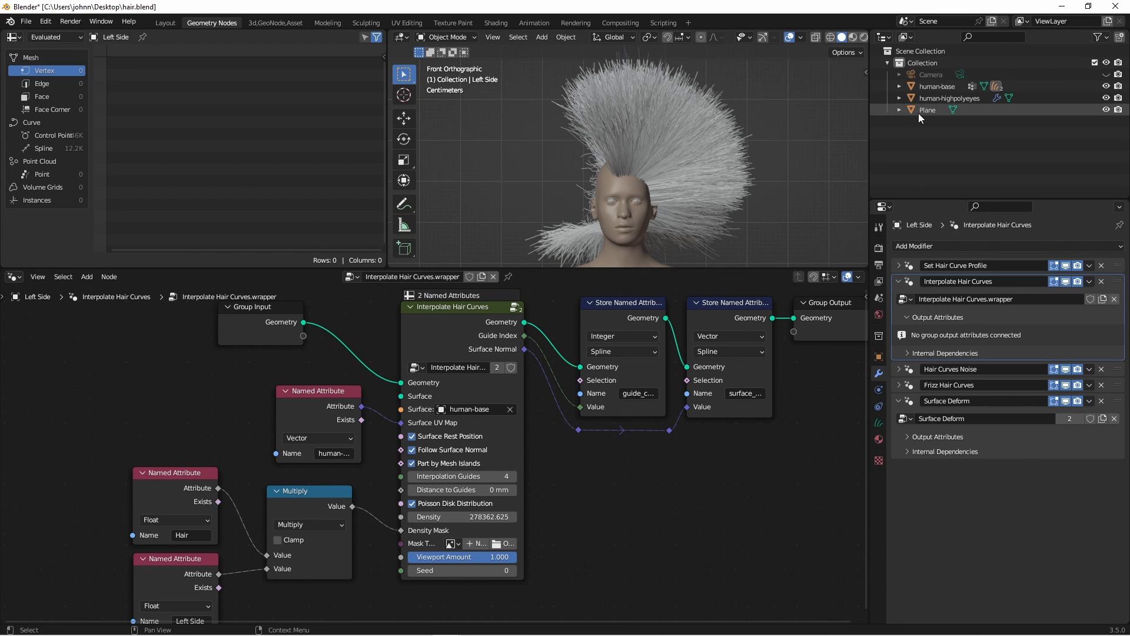
Rename the hidden Curves.001 hair object under human-base as Right Side
{"action": "left_click", "coordinate": [899, 98]}
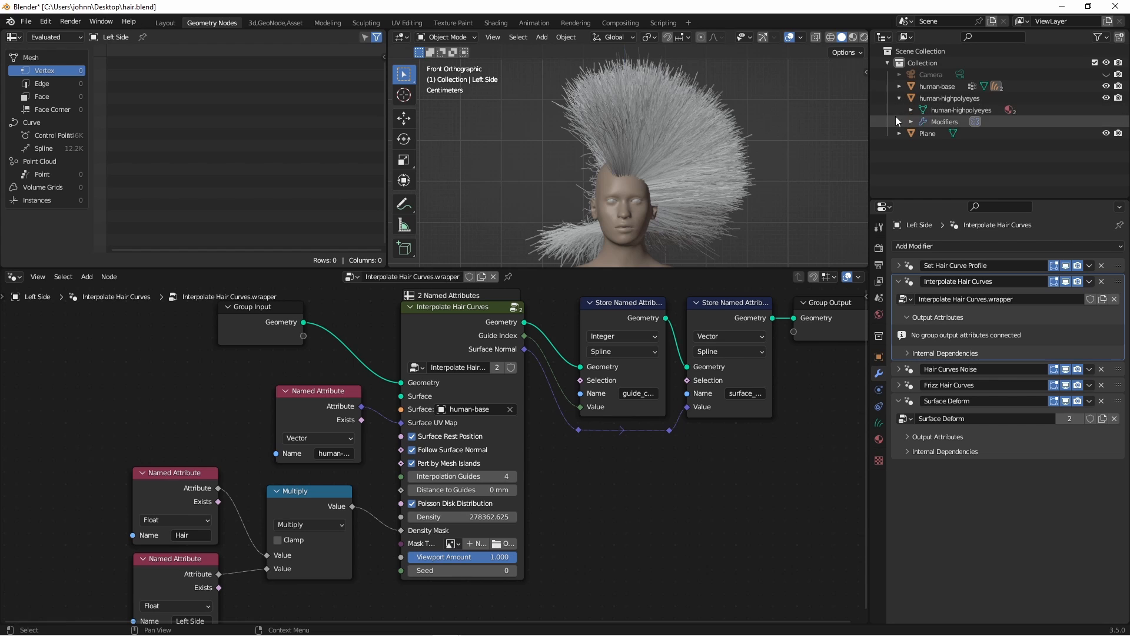
{"action": "left_click", "coordinate": [899, 86]}
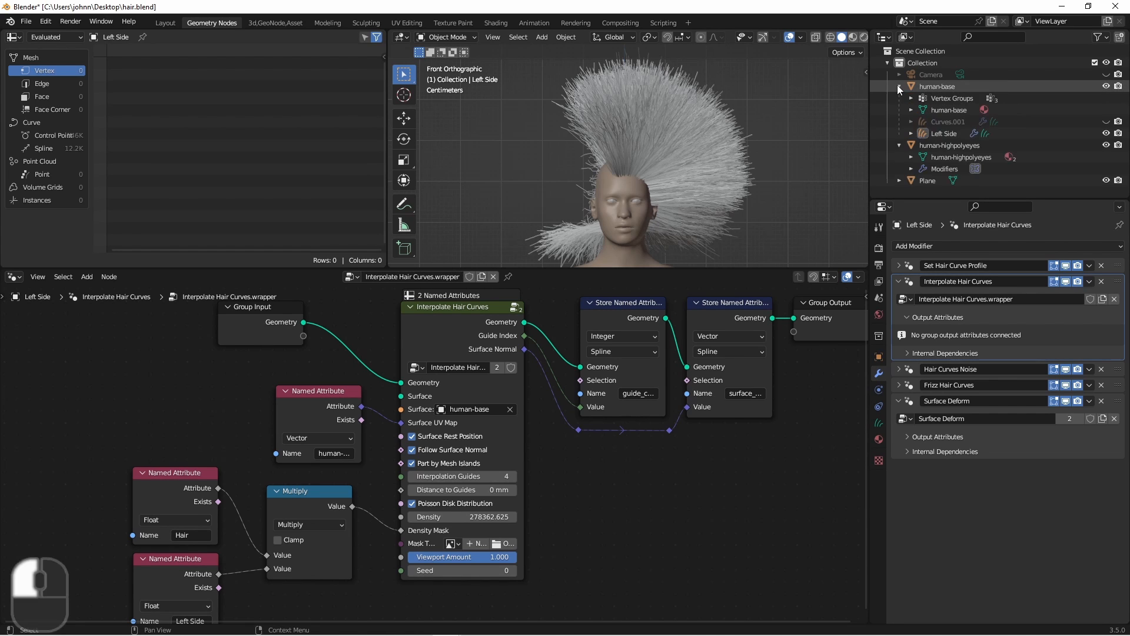
{"action": "double_click", "coordinate": [957, 122]}
{"action": "type", "text": "Righ"}
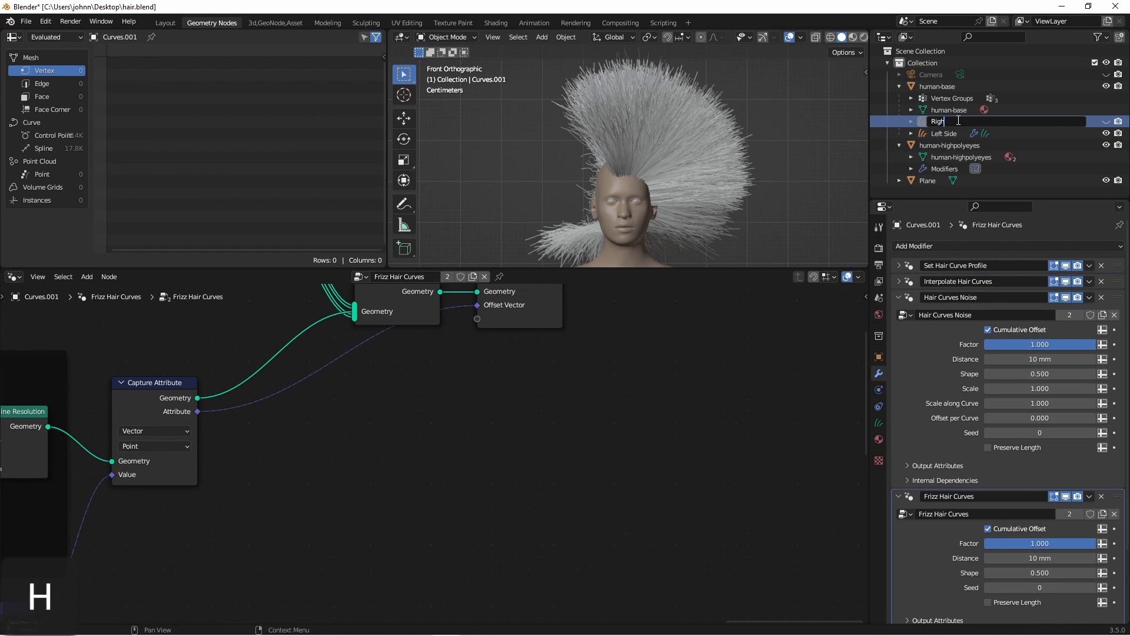
{"action": "type", "text": "t Side"}
{"action": "key", "text": "Return"}
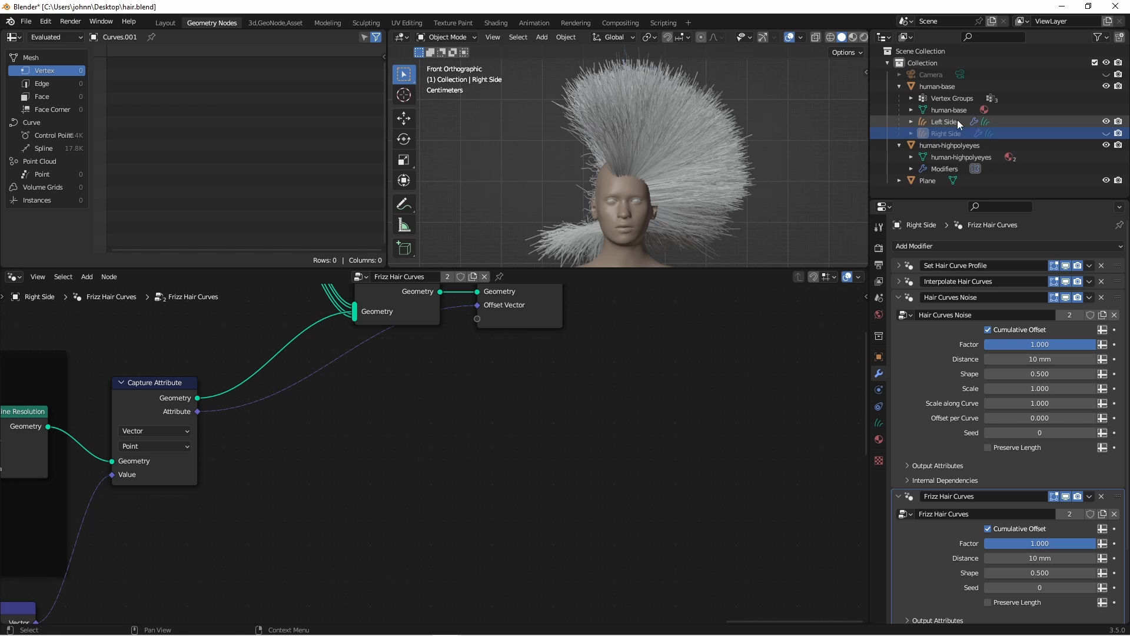
Unhide the Right Side hair object, hide Left Side, and make Right Side the selected object
{"action": "left_click", "coordinate": [1094, 136]}
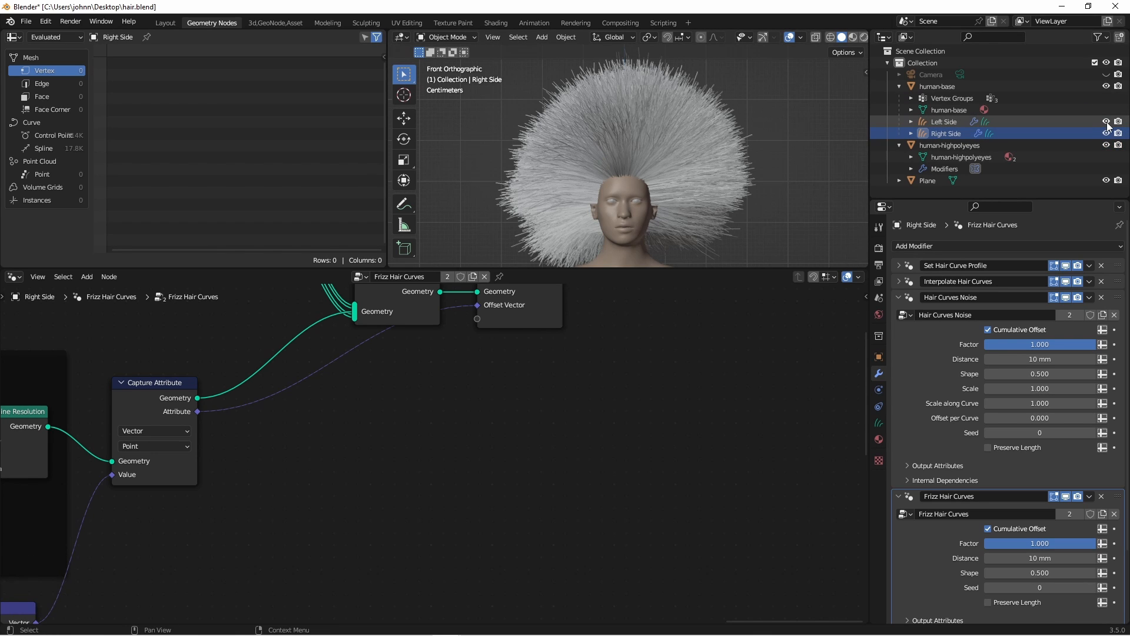
{"action": "left_click", "coordinate": [1106, 121]}
{"action": "left_click", "coordinate": [1048, 134]}
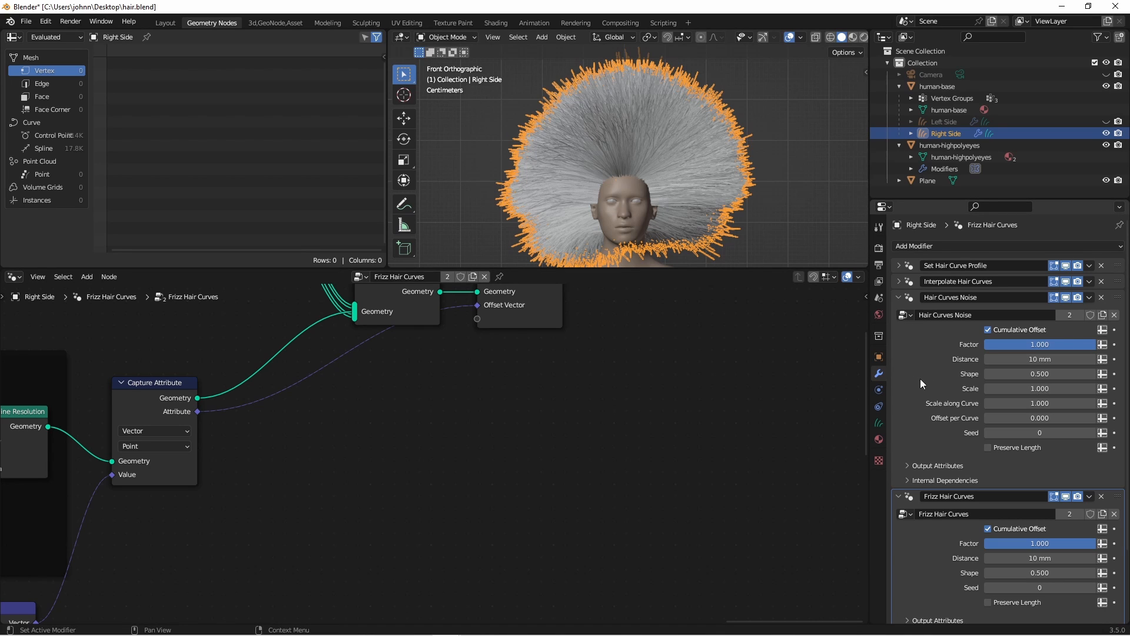
Move the Right Side object's Interpolate Hair Curves modifier to nodes and show its own node tree
{"action": "left_click", "coordinate": [899, 282]}
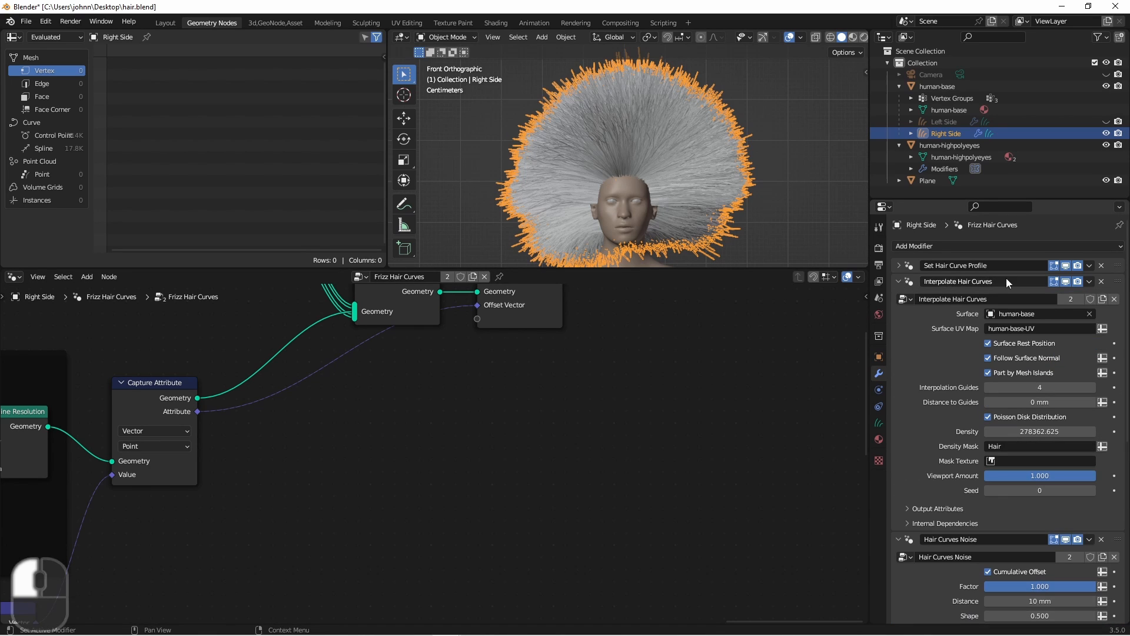
{"action": "left_click", "coordinate": [1090, 282]}
{"action": "left_click", "coordinate": [1075, 355]}
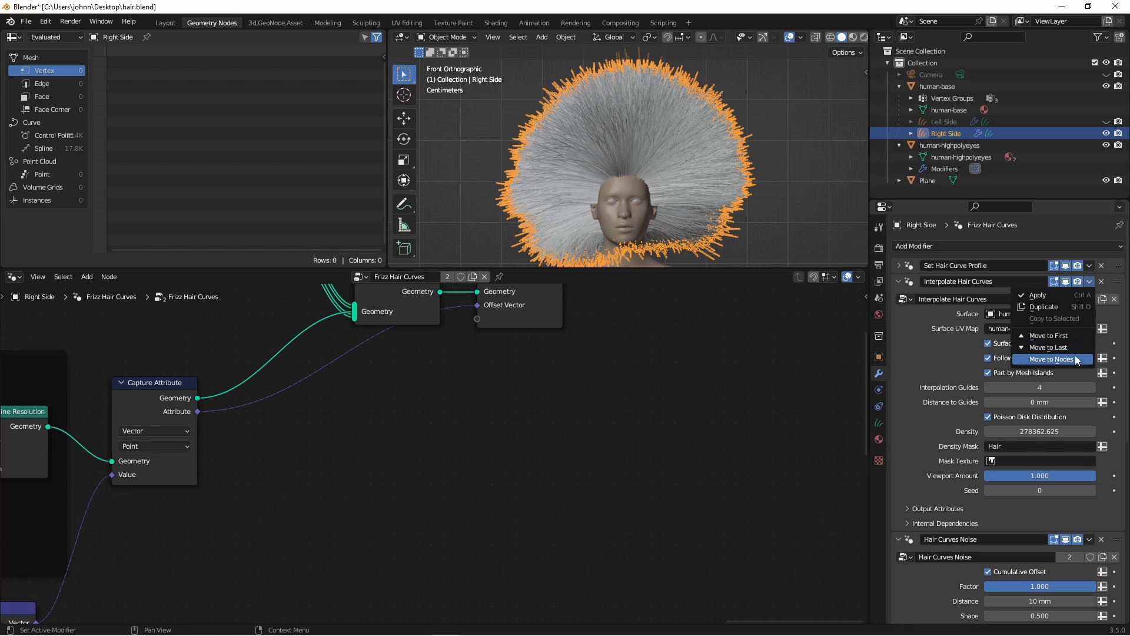
{"action": "left_click", "coordinate": [1030, 321]}
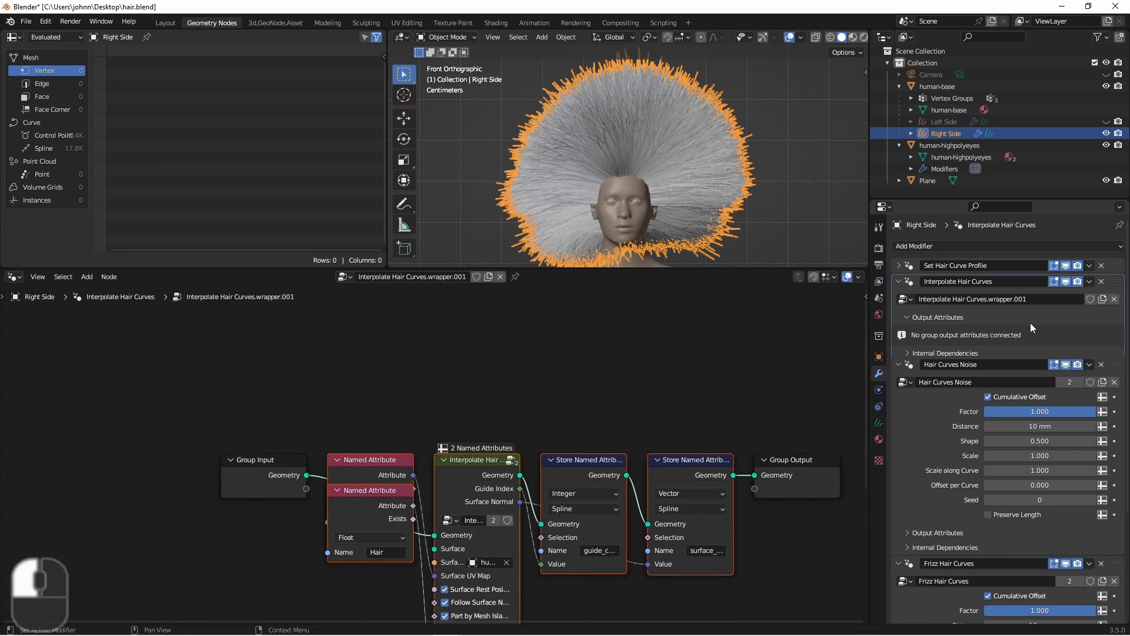
Spread out the two overlapping Named Attribute nodes in the Right Side node tree, leaving space before Interpolate Hair Curves
{"action": "middle_click_drag", "start_coordinate": [644, 478], "coordinate": [636, 364], "text": "shift"}
{"action": "left_click", "coordinate": [387, 376]}
{"action": "key", "text": "g"}
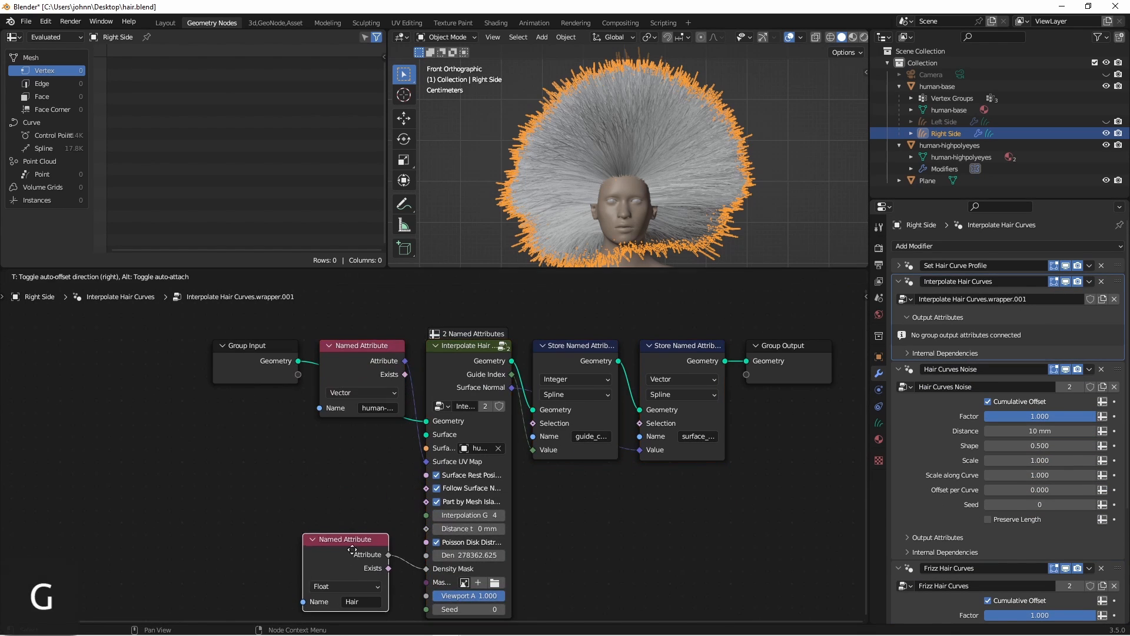
{"action": "left_click", "coordinate": [370, 538]}
{"action": "left_click", "coordinate": [353, 376]}
{"action": "key", "text": "g"}
{"action": "left_click", "coordinate": [243, 448]}
{"action": "key", "text": "g"}
{"action": "left_click", "coordinate": [236, 499]}
{"action": "middle_click_drag", "start_coordinate": [237, 543], "coordinate": [238, 409], "text": "shift"}
Duplicate the Hair Named Attribute node in this tree and set the copy's attribute name to Right Side
{"action": "left_click", "coordinate": [242, 392]}
{"action": "key", "text": "shift+d"}
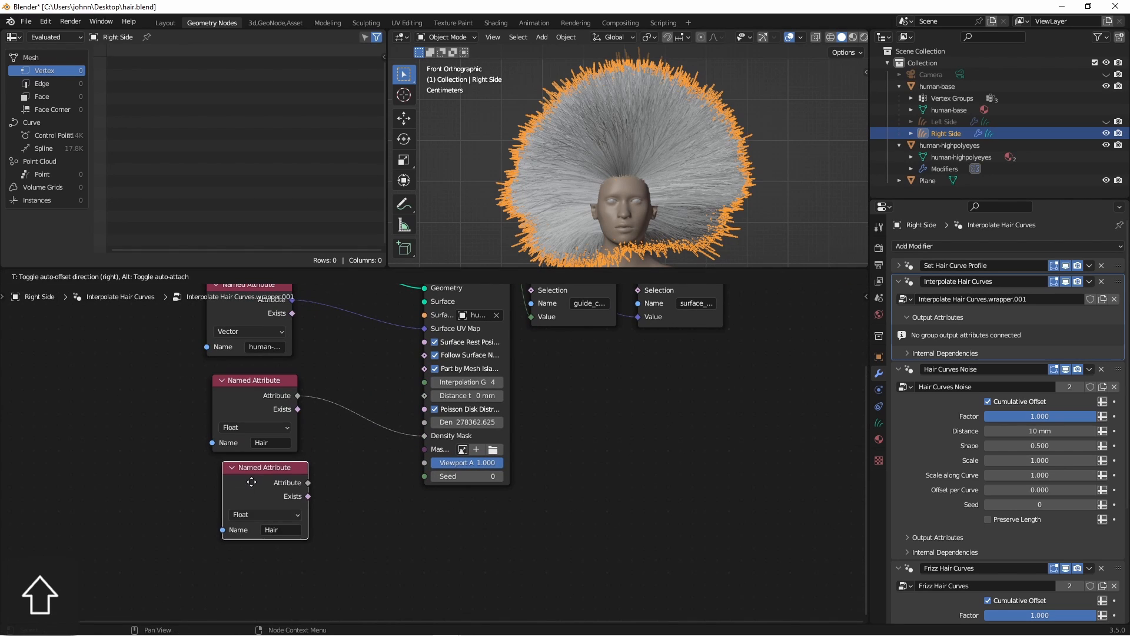
{"action": "left_click", "coordinate": [245, 482]}
{"action": "left_click", "coordinate": [268, 533]}
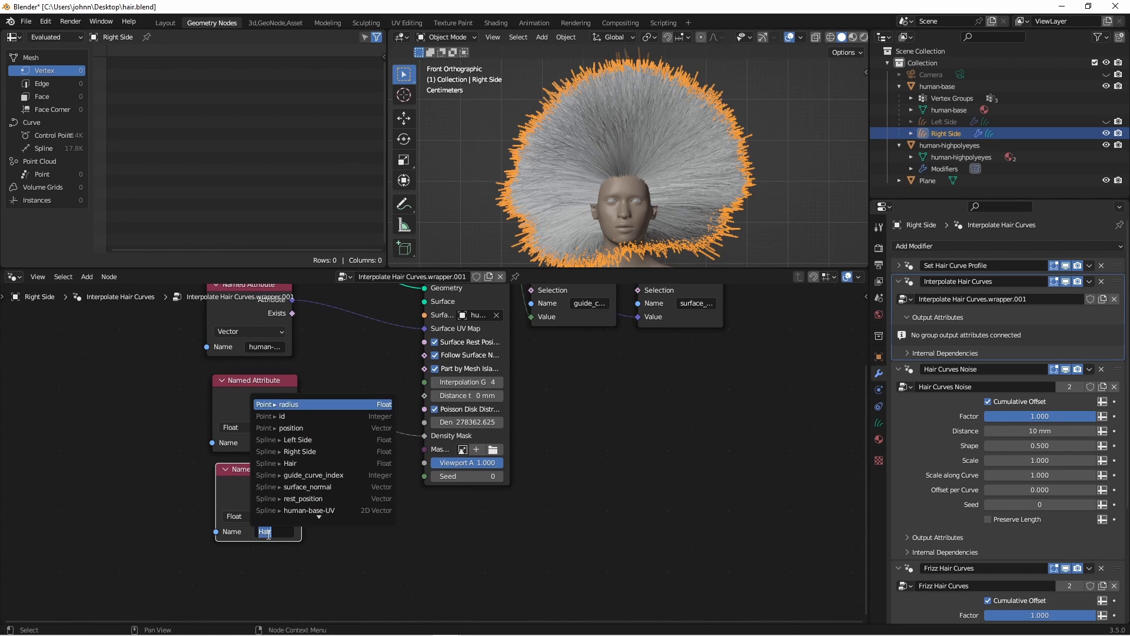
{"action": "left_click", "coordinate": [303, 451]}
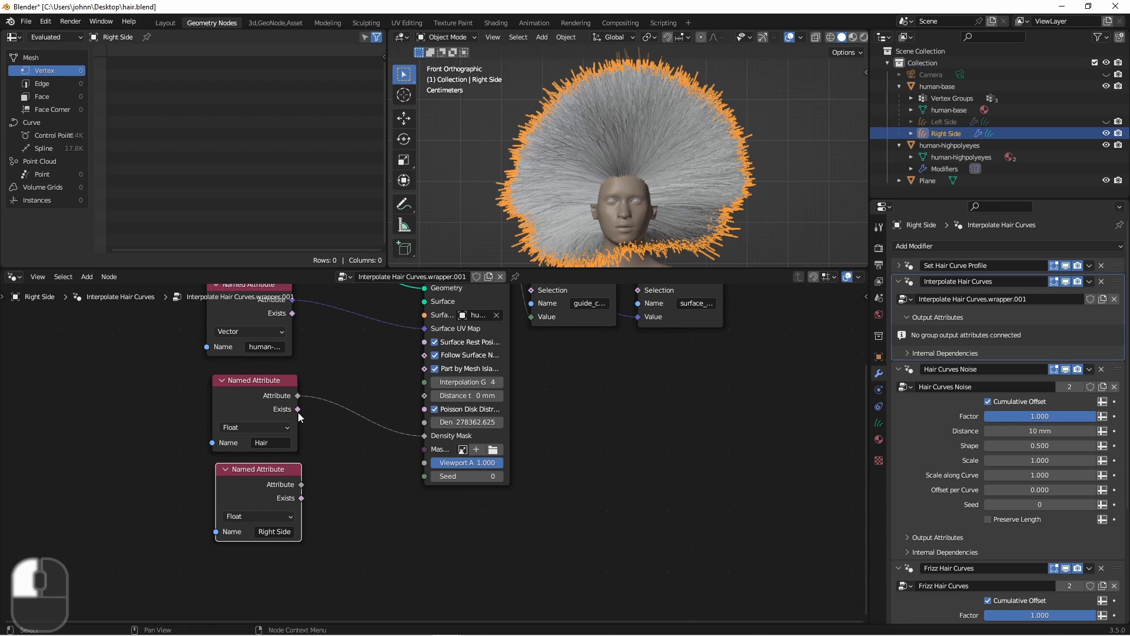
Add a Multiply math node on the Hair to Density Mask link and connect the Right Side attribute to its second value
{"action": "left_click_drag", "start_coordinate": [301, 498], "coordinate": [340, 457]}
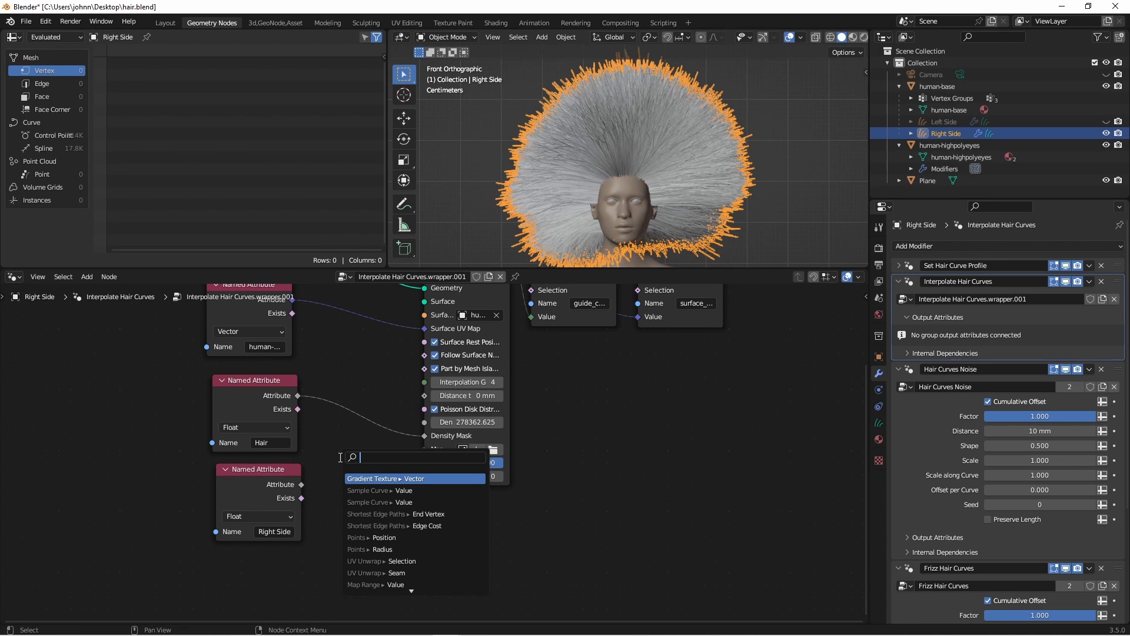
{"action": "type", "text": "mult"}
{"action": "key", "text": "Return"}
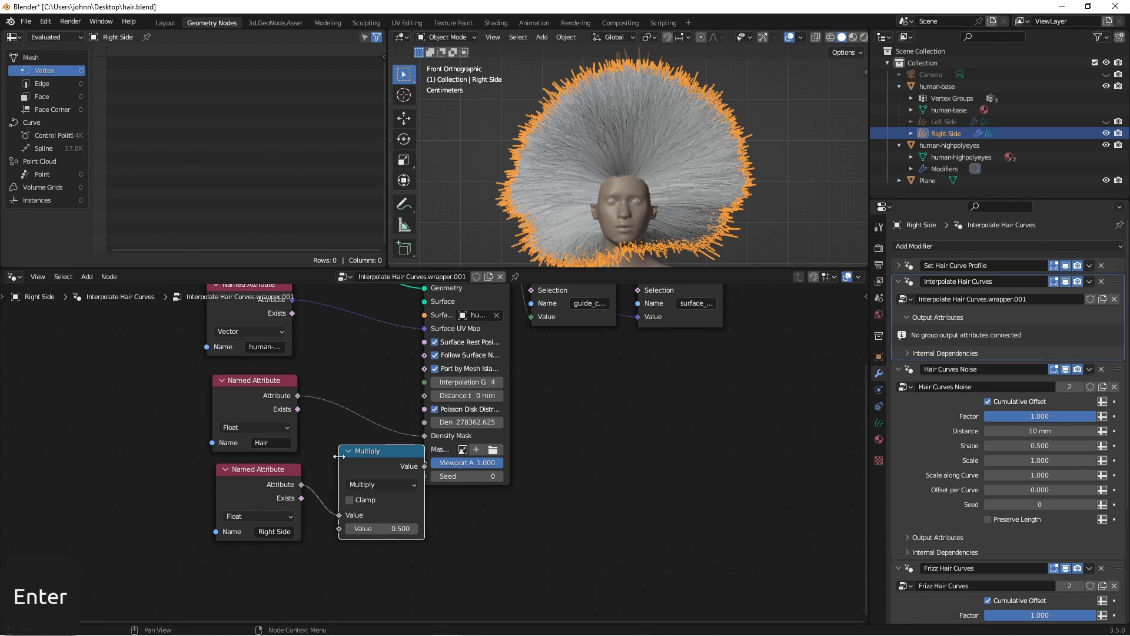
{"action": "left_click", "coordinate": [347, 411], "text": "alt"}
{"action": "left_click_drag", "start_coordinate": [302, 483], "coordinate": [346, 487]}
{"action": "middle_click_drag", "start_coordinate": [687, 136], "coordinate": [620, 148]}
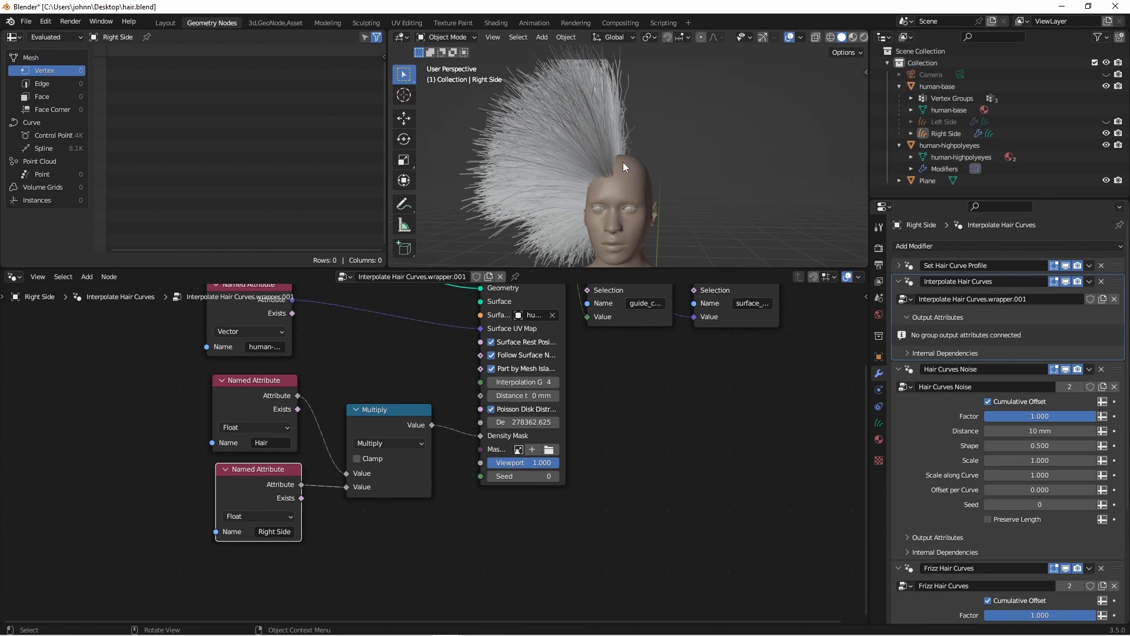
Unhide the Left Side hair in front view and open the Right Side object's Fur Material settings
{"action": "left_click", "coordinate": [1106, 121]}
{"action": "key", "text": "KP_1"}
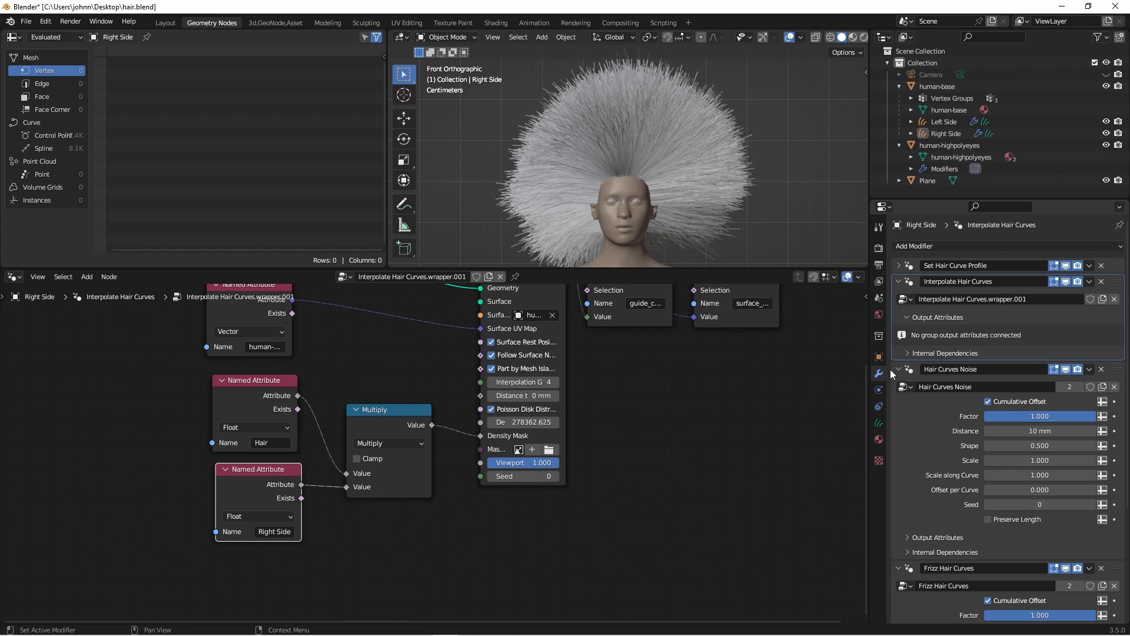
{"action": "left_click", "coordinate": [879, 439]}
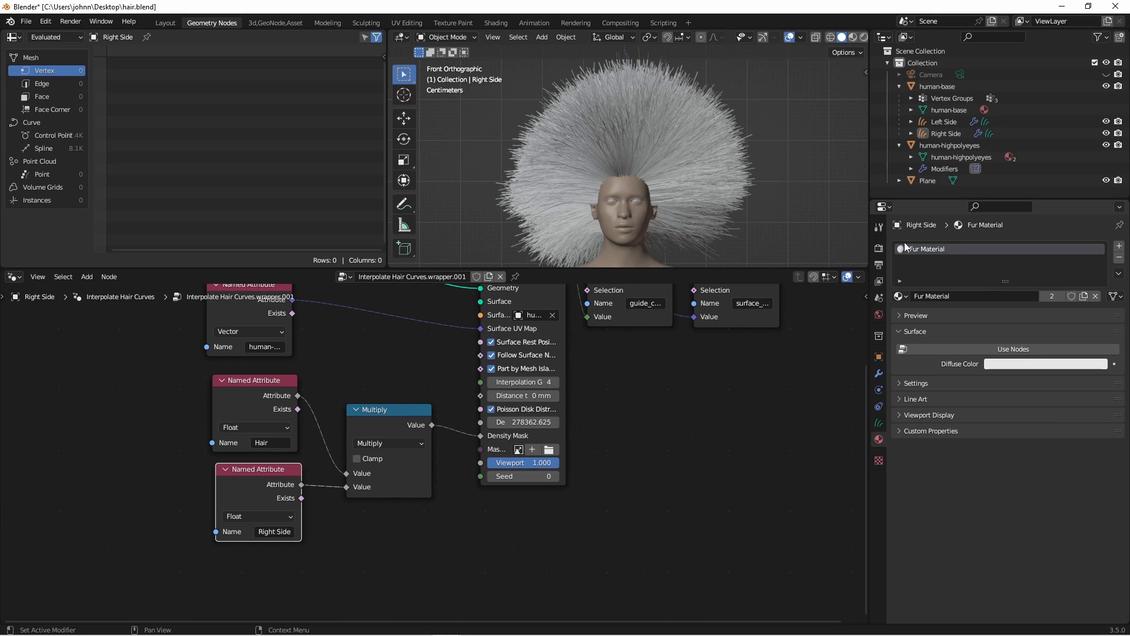
Enable nodes on the Right Side's Fur Material and set its base colour to orange with hue 0.026, saturation 1.000 and value 0.528
{"action": "left_click", "coordinate": [994, 346]}
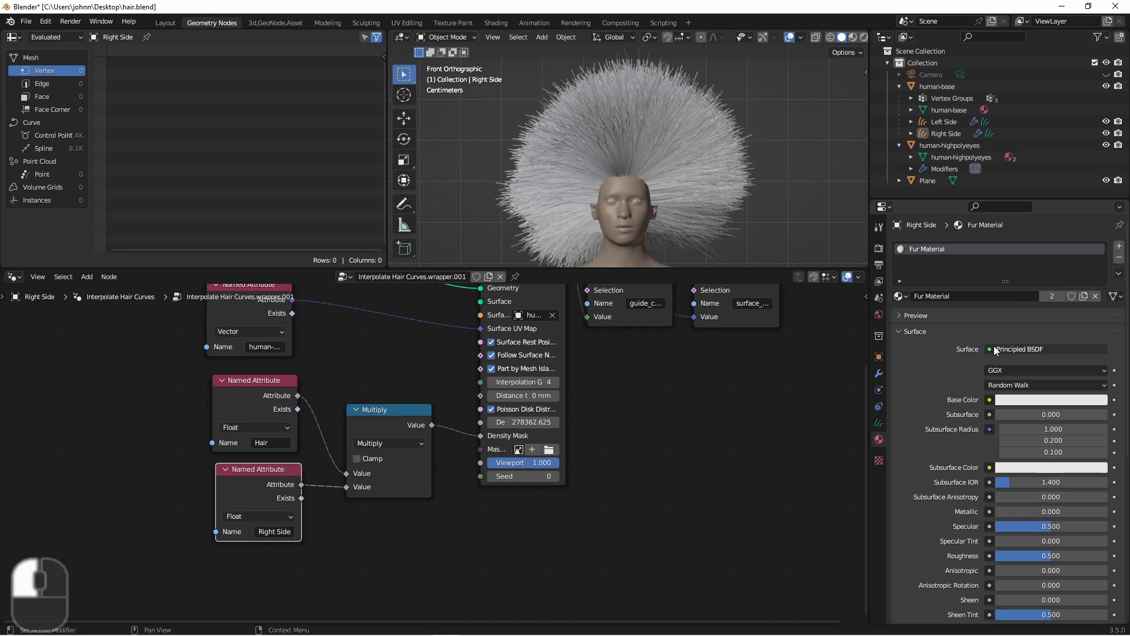
{"action": "left_click", "coordinate": [1011, 401]}
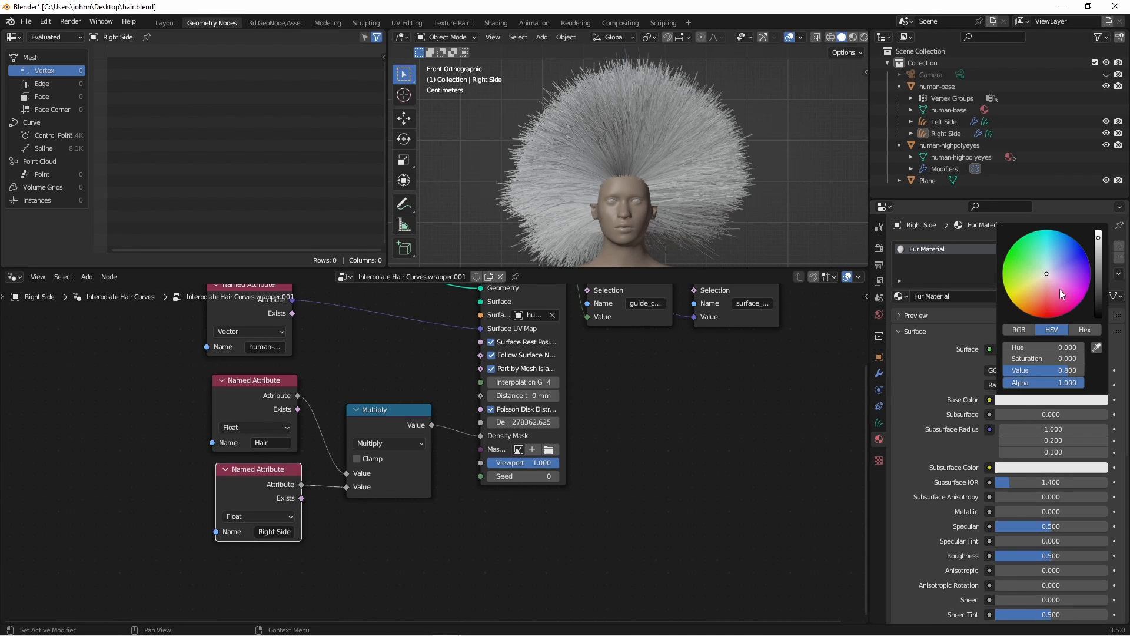
{"action": "left_click", "coordinate": [1035, 311]}
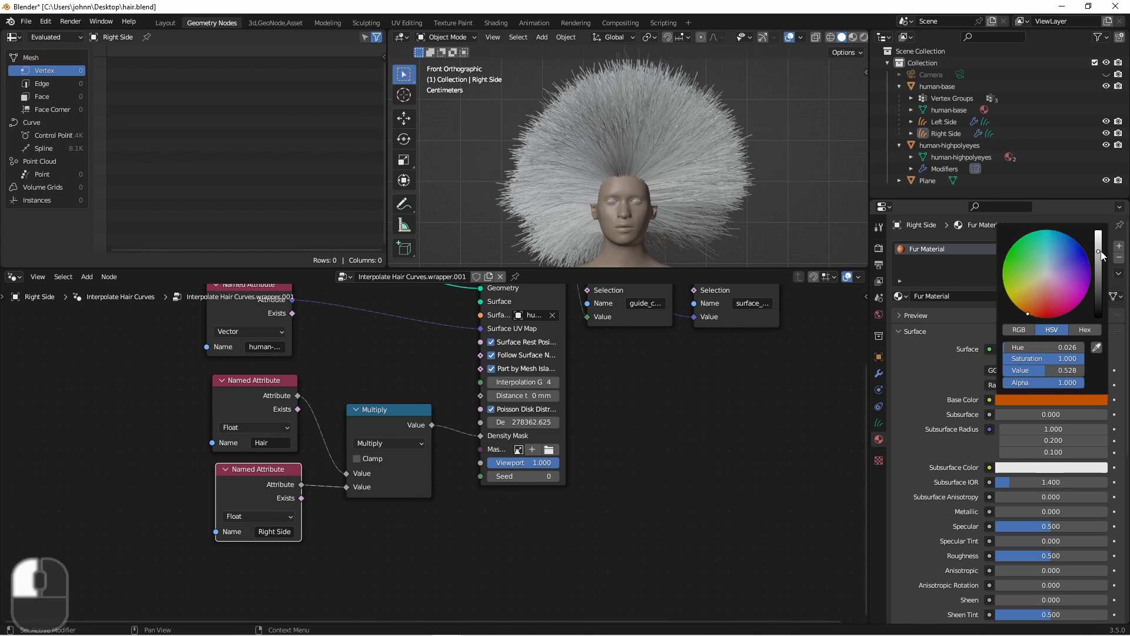
Set the viewport display colour of the Right Side's Fur Material to orange
{"action": "scroll", "coordinate": [988, 451], "scroll_direction": "down", "scroll_amount": 10}
{"action": "left_click", "coordinate": [938, 599]}
{"action": "scroll", "coordinate": [938, 599], "scroll_direction": "down", "scroll_amount": 8}
{"action": "left_click", "coordinate": [1014, 432]}
{"action": "left_click", "coordinate": [1034, 341]}
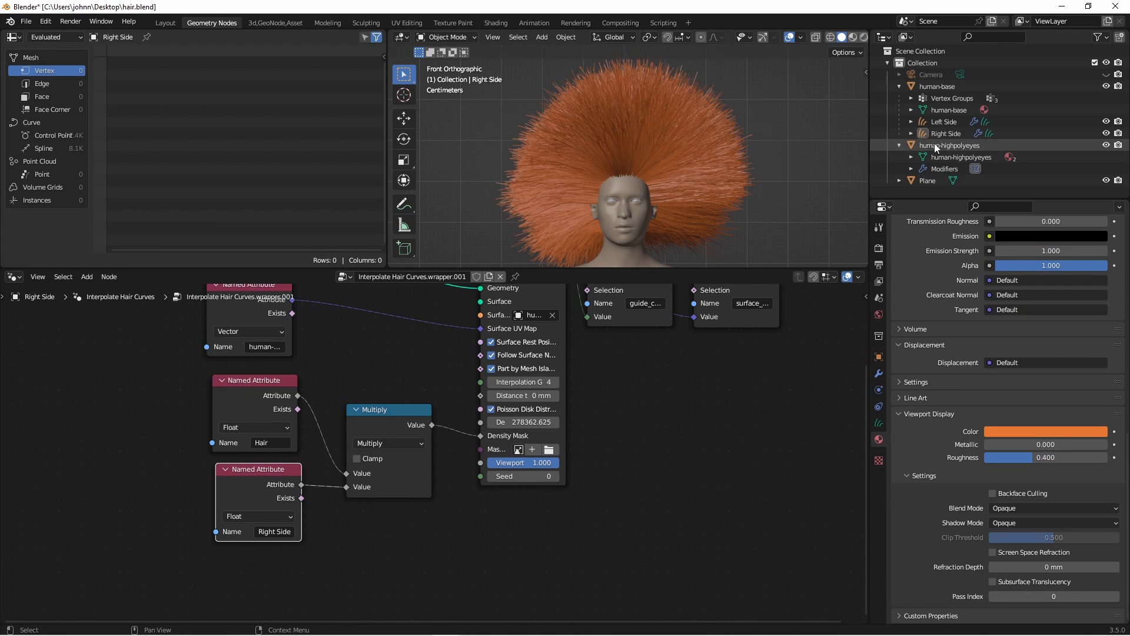
Make the Fur Material on the Left Side hair object a separate single-user copy
{"action": "left_click", "coordinate": [939, 121]}
{"action": "scroll", "coordinate": [919, 390], "scroll_direction": "up", "scroll_amount": 15}
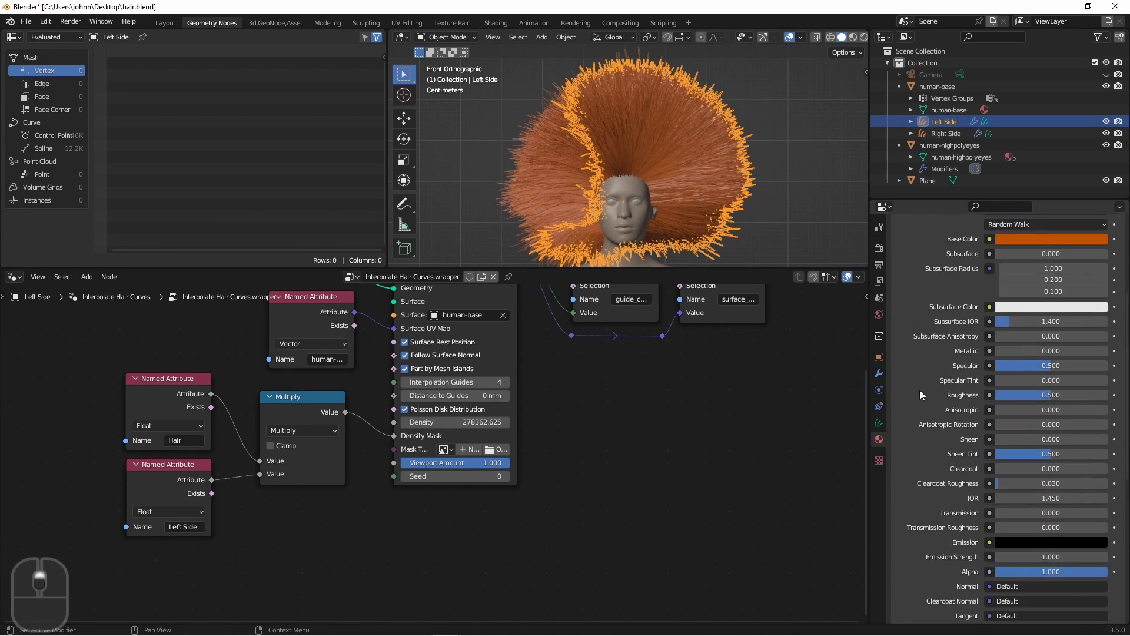
{"action": "left_click", "coordinate": [1052, 277]}
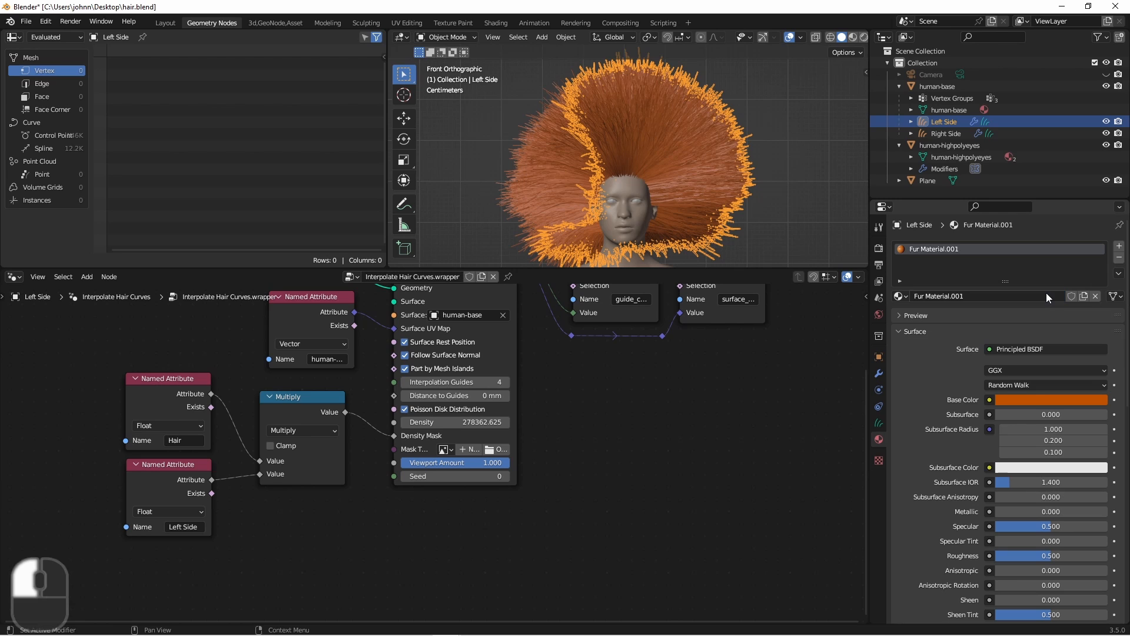
Set the base colour and viewport display colour of the Left Side's Fur Material.001 to blue
{"action": "left_click", "coordinate": [1023, 400]}
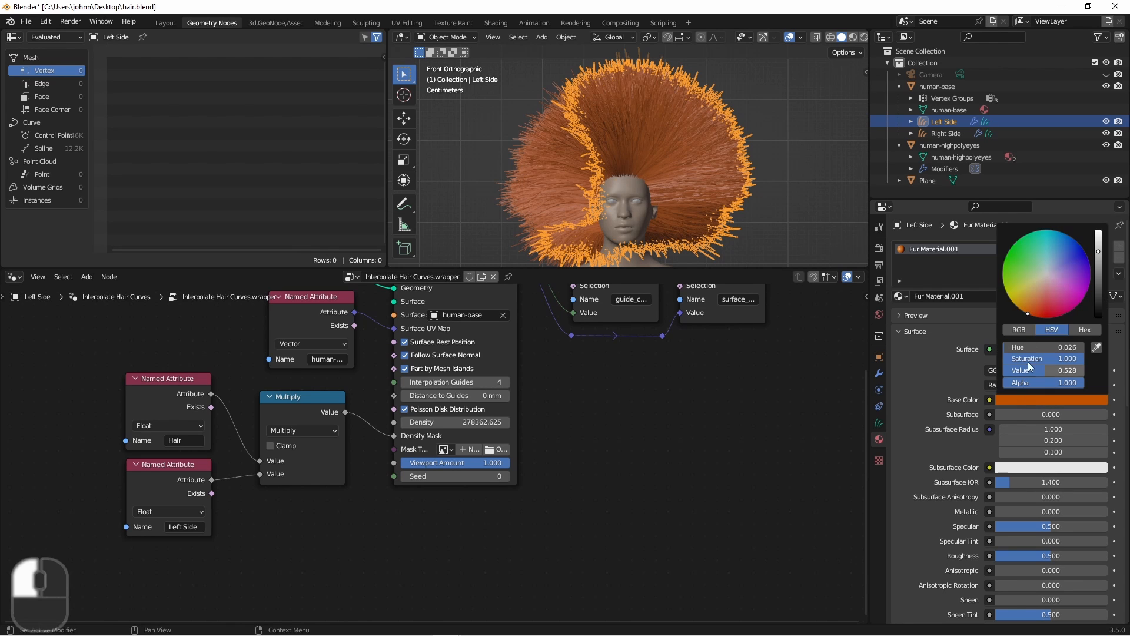
{"action": "left_click", "coordinate": [1015, 391]}
{"action": "scroll", "coordinate": [1015, 391], "scroll_direction": "down", "scroll_amount": 15}
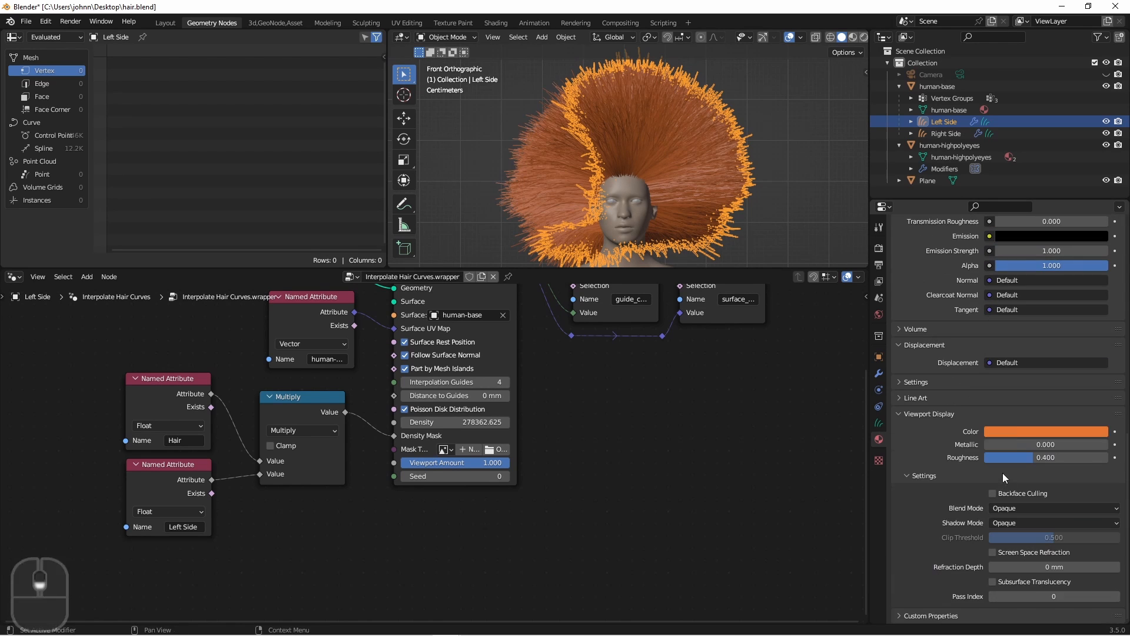
{"action": "left_click", "coordinate": [832, 210]}
Switch to the Layout workspace and put the Left Side hair object into Sculpt Mode
{"action": "left_click", "coordinate": [165, 22]}
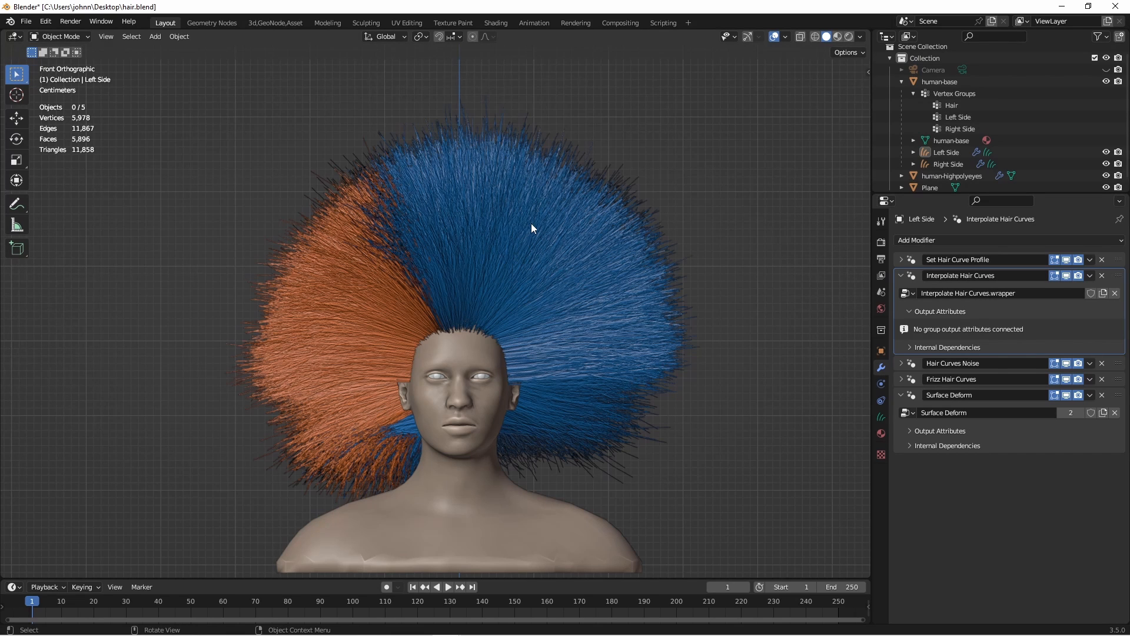
{"action": "left_click", "coordinate": [532, 226]}
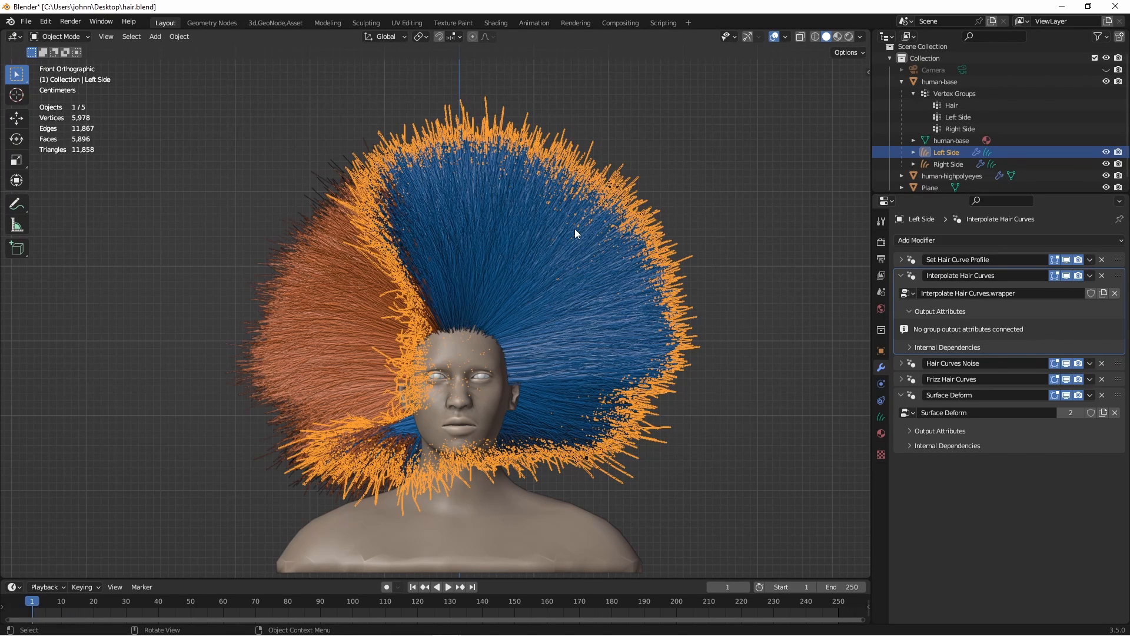
{"action": "key", "text": "ctrl+Tab"}
{"action": "left_click", "coordinate": [574, 295]}
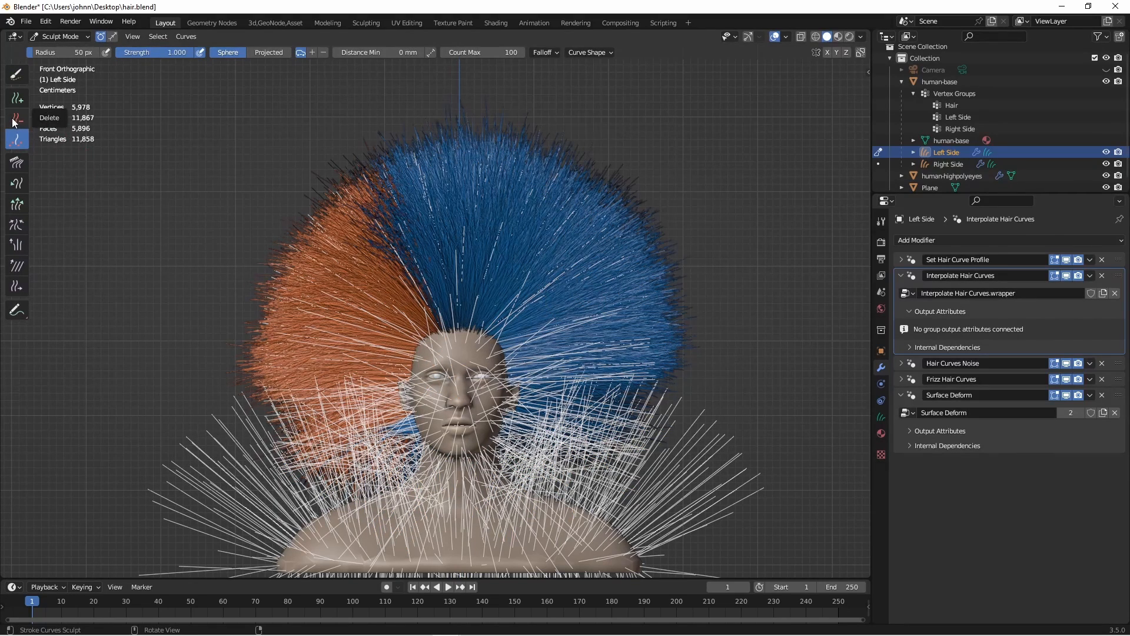
Delete the Left Side guide curves growing from the shoulders and the underside of the bust with an enlarged Delete brush
{"action": "middle_click_drag", "start_coordinate": [141, 255], "coordinate": [141, 166], "text": "shift"}
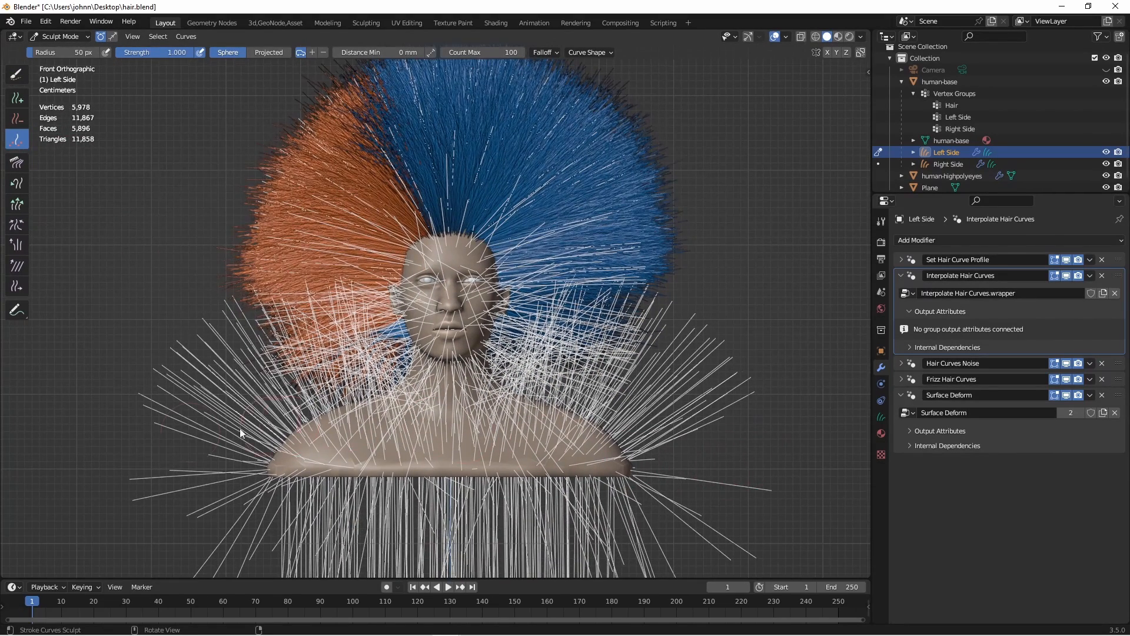
{"action": "left_click", "coordinate": [17, 118]}
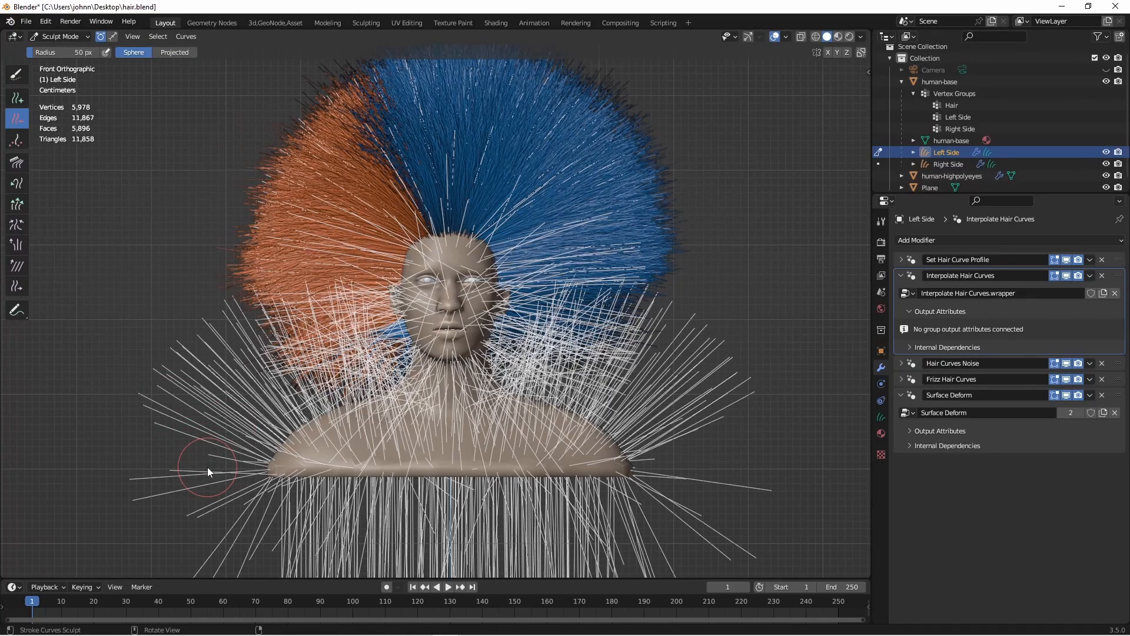
{"action": "key", "text": "f"}
{"action": "left_click", "coordinate": [243, 466]}
{"action": "left_click_drag", "start_coordinate": [242, 466], "coordinate": [655, 486]}
{"action": "mouse_move", "coordinate": [654, 485]}
{"action": "middle_mouse_down"}
{"action": "mouse_move", "coordinate": [516, 461]}
{"action": "mouse_move", "coordinate": [576, 478]}
{"action": "mouse_move", "coordinate": [559, 517]}
{"action": "mouse_move", "coordinate": [496, 505]}
{"action": "mouse_move", "coordinate": [531, 515]}
{"action": "middle_mouse_up"}
Comb the blue Left Side hair down beside the face in front view with a 168 px brush and Projected falloff
{"action": "key", "text": "KP_1"}
{"action": "key", "text": "c"}
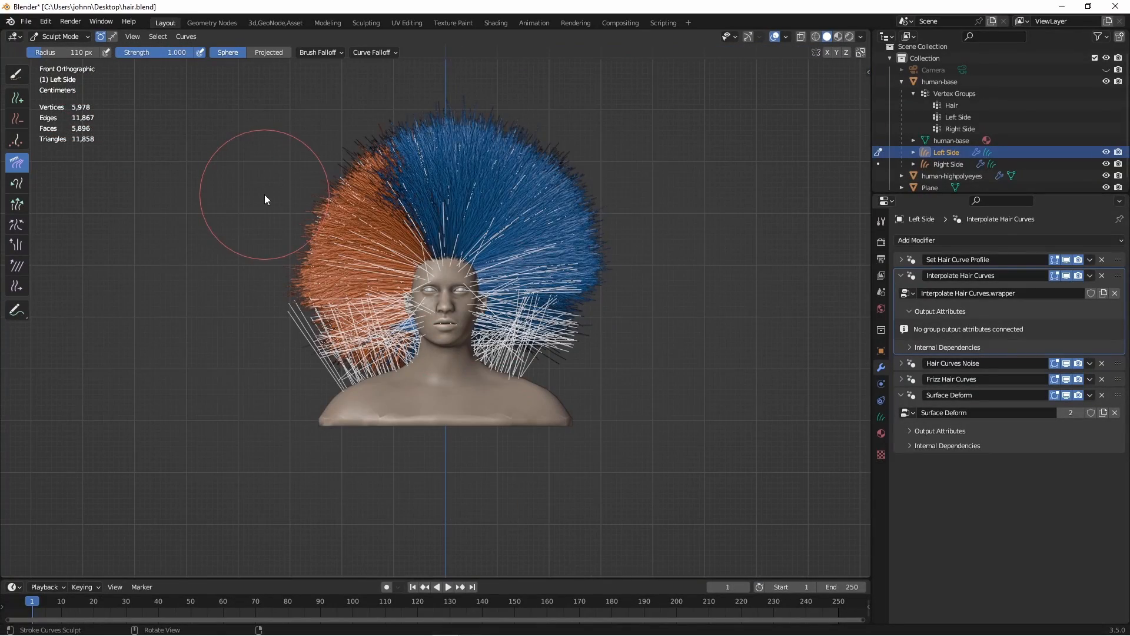
{"action": "scroll", "coordinate": [323, 210], "scroll_direction": "up", "scroll_amount": 4}
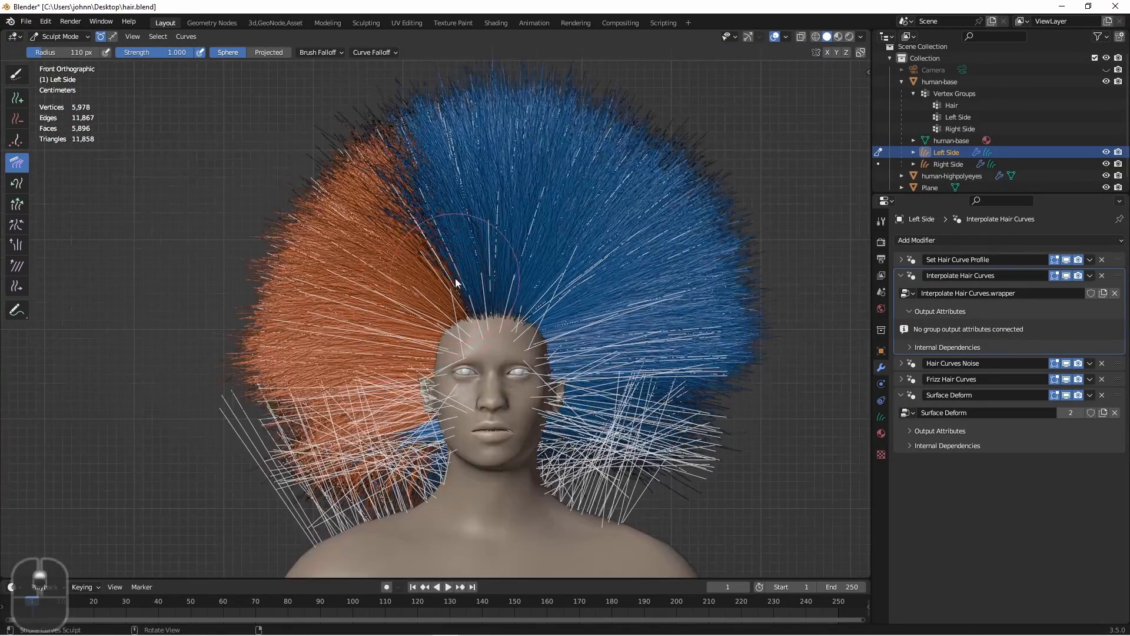
{"action": "key", "text": "d"}
{"action": "key", "text": "f"}
{"action": "left_click", "coordinate": [505, 263]}
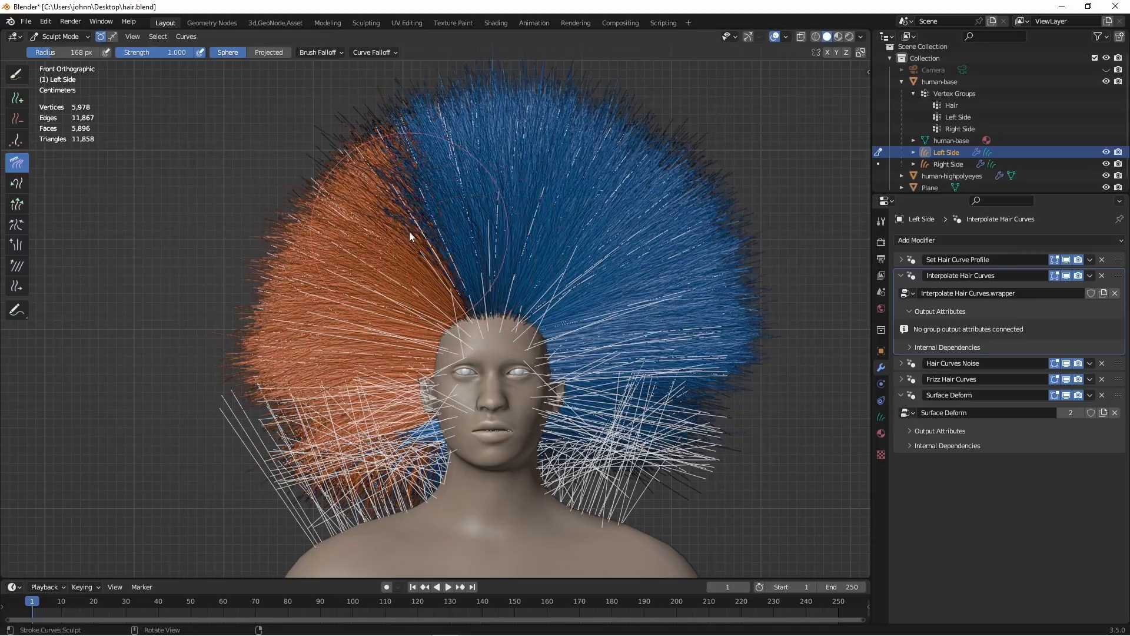
{"action": "left_click_drag", "start_coordinate": [409, 232], "coordinate": [677, 400]}
{"action": "left_click", "coordinate": [268, 53]}
{"action": "left_click_drag", "start_coordinate": [501, 171], "coordinate": [683, 412]}
{"action": "mouse_move", "coordinate": [451, 192]}
{"action": "left_mouse_down"}
{"action": "mouse_move", "coordinate": [647, 334]}
{"action": "mouse_move", "coordinate": [638, 447]}
{"action": "left_mouse_up"}
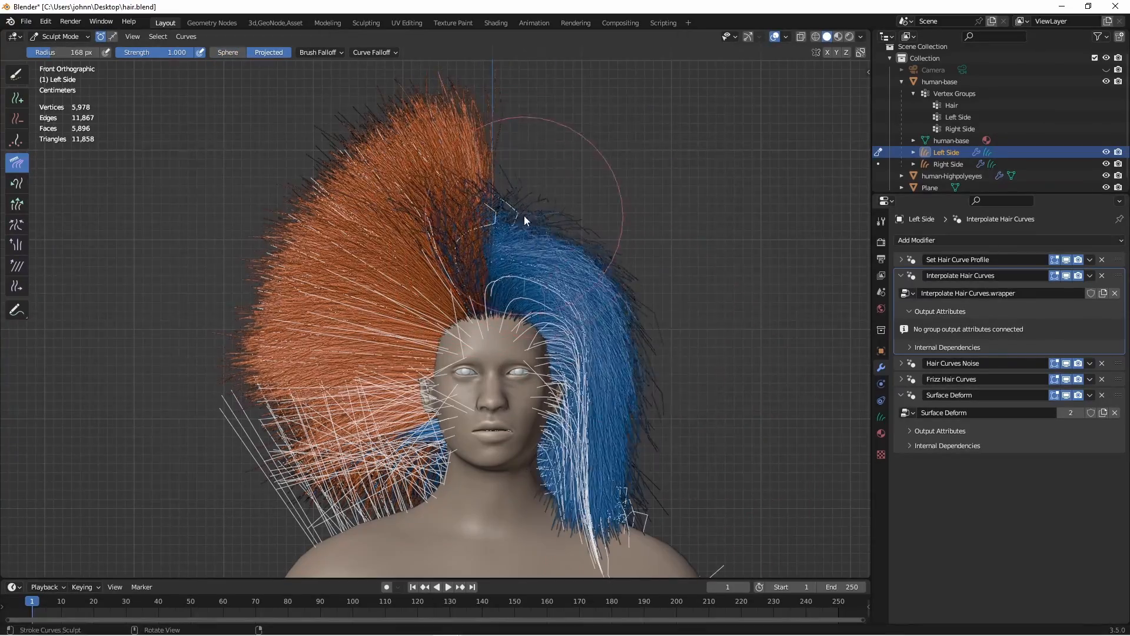
{"action": "left_click_drag", "start_coordinate": [523, 216], "coordinate": [630, 377]}
{"action": "mouse_move", "coordinate": [484, 213]}
{"action": "left_mouse_down"}
{"action": "mouse_move", "coordinate": [532, 219]}
{"action": "mouse_move", "coordinate": [669, 467]}
{"action": "left_mouse_up"}
Comb the Left Side hair downward over the neck and back of the head in right side view
{"action": "key", "text": "KP_3"}
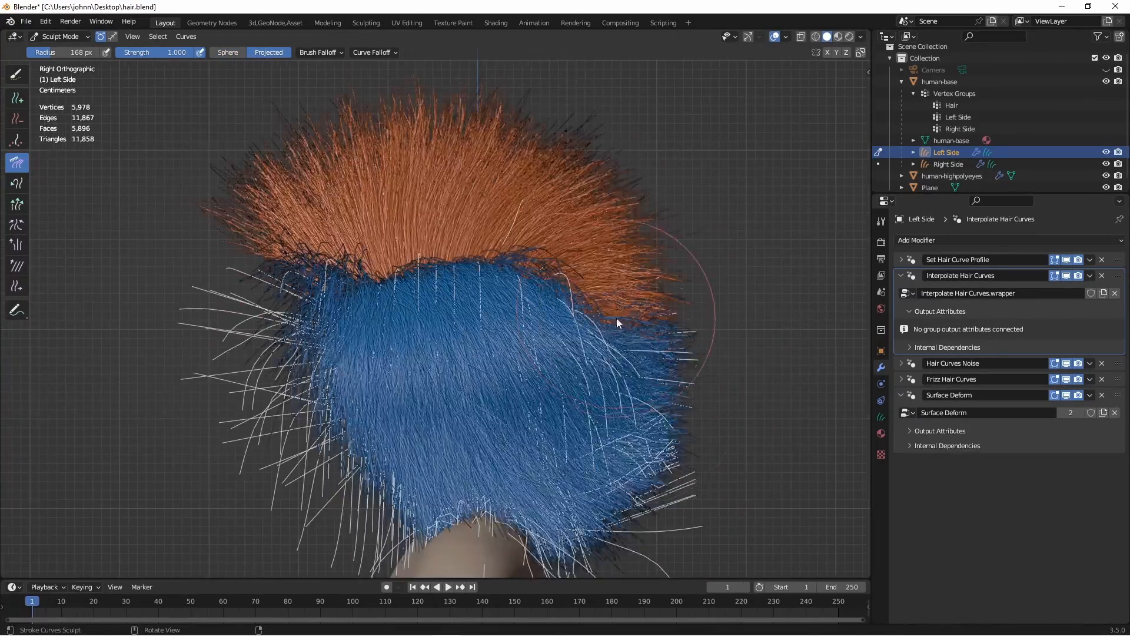
{"action": "left_click_drag", "start_coordinate": [616, 318], "coordinate": [610, 635]}
{"action": "scroll", "coordinate": [489, 427], "scroll_direction": "down", "scroll_amount": 1}
{"action": "middle_click_drag", "start_coordinate": [487, 427], "coordinate": [501, 299], "text": "shift"}
{"action": "scroll", "coordinate": [501, 299], "scroll_direction": "up", "scroll_amount": 3}
{"action": "left_click_drag", "start_coordinate": [423, 371], "coordinate": [446, 448]}
{"action": "scroll", "coordinate": [500, 426], "scroll_direction": "down", "scroll_amount": 4}
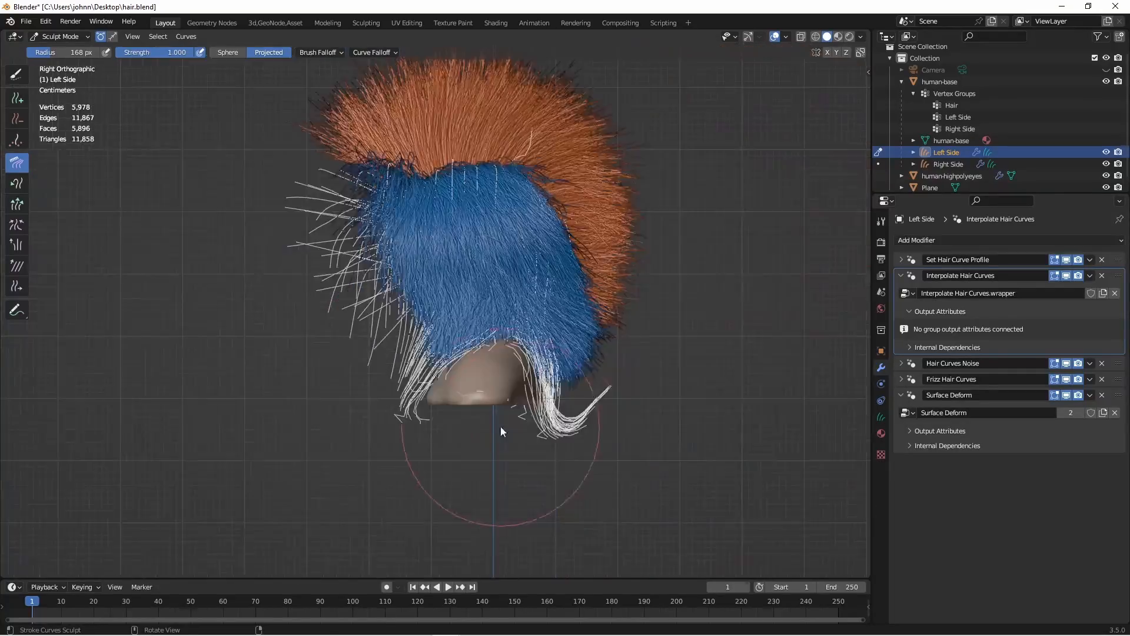
Return the Left Side hair to Object Mode in front view and put the Right Side hair into Sculpt Mode
{"action": "key", "text": "KP_1"}
{"action": "key", "text": "ctrl+Tab"}
{"action": "middle_click_drag", "start_coordinate": [415, 206], "coordinate": [414, 262], "text": "shift"}
{"action": "scroll", "coordinate": [403, 224], "scroll_direction": "up", "scroll_amount": 2}
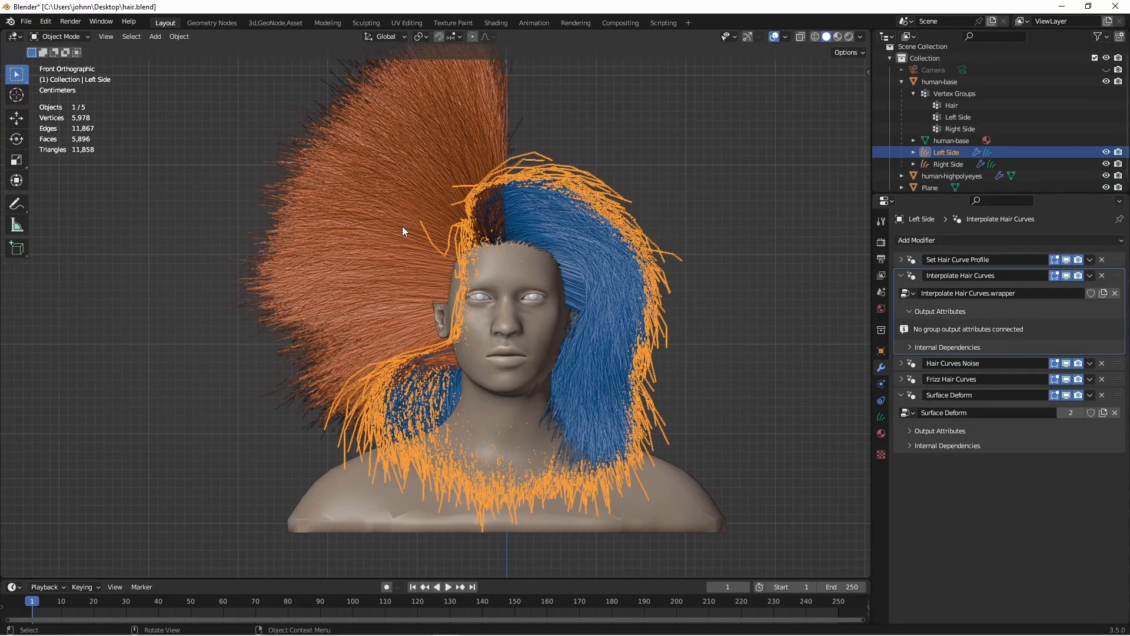
{"action": "left_click", "coordinate": [401, 226]}
{"action": "key", "text": "ctrl+Tab"}
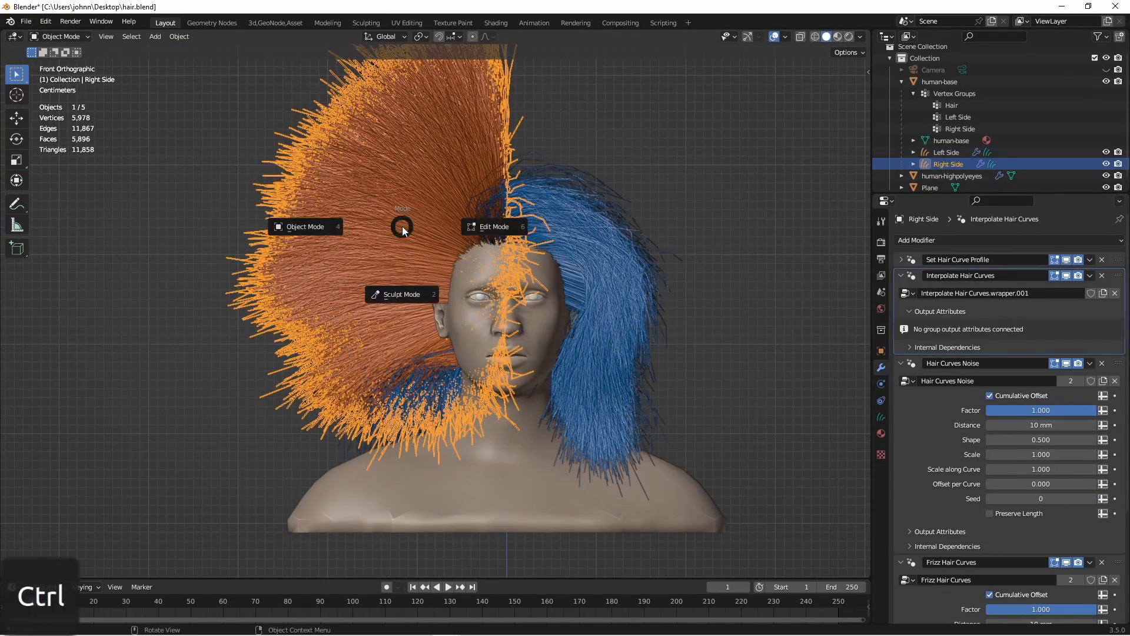
{"action": "left_click", "coordinate": [403, 295]}
Remove the Right Side's shoulder guide curves, comb its orange hair down beside the face, then return to Object Mode with nothing selected
{"action": "left_click_drag", "start_coordinate": [622, 420], "coordinate": [259, 460]}
{"action": "key", "text": "ctrl+Tab"}
{"action": "key", "text": "ctrl+Tab"}
{"action": "left_click", "coordinate": [441, 288]}
{"action": "left_click", "coordinate": [17, 162]}
{"action": "mouse_move", "coordinate": [412, 177]}
{"action": "left_mouse_down"}
{"action": "mouse_move", "coordinate": [528, 155]}
{"action": "mouse_move", "coordinate": [404, 489]}
{"action": "mouse_move", "coordinate": [383, 473]}
{"action": "left_mouse_up"}
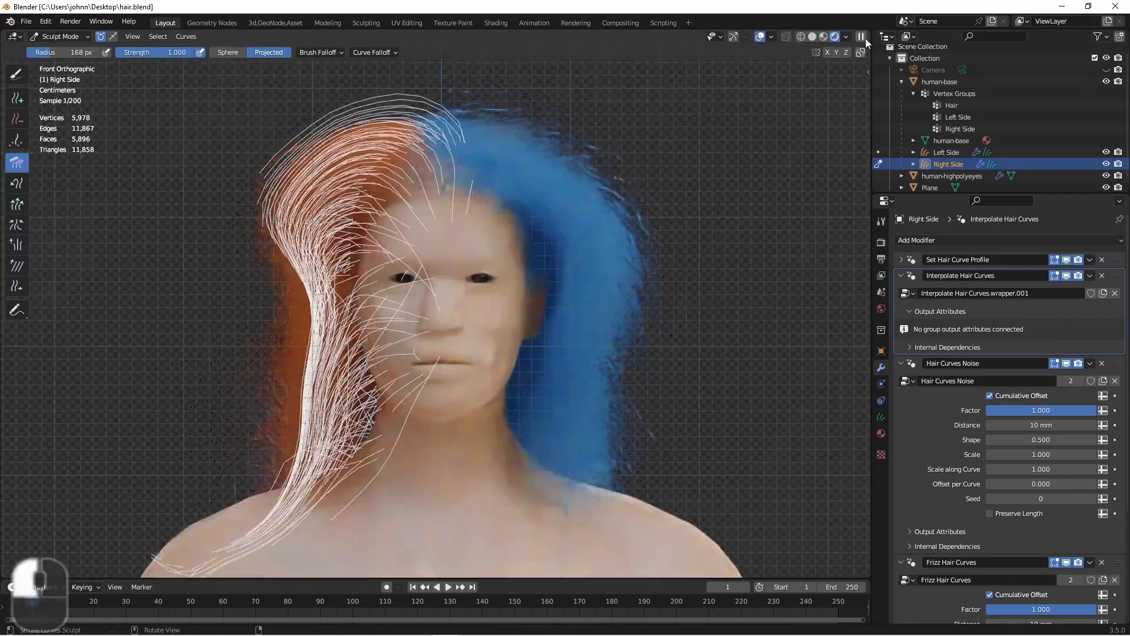
{"action": "key", "text": "ctrl+Tab"}
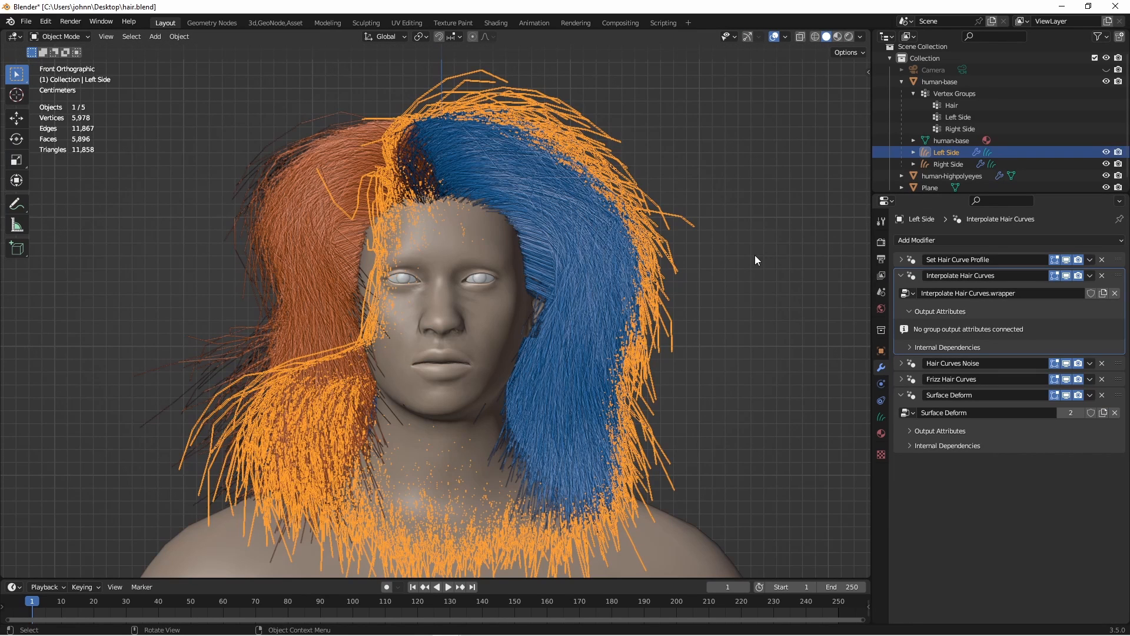
{"action": "left_click", "coordinate": [755, 258]}
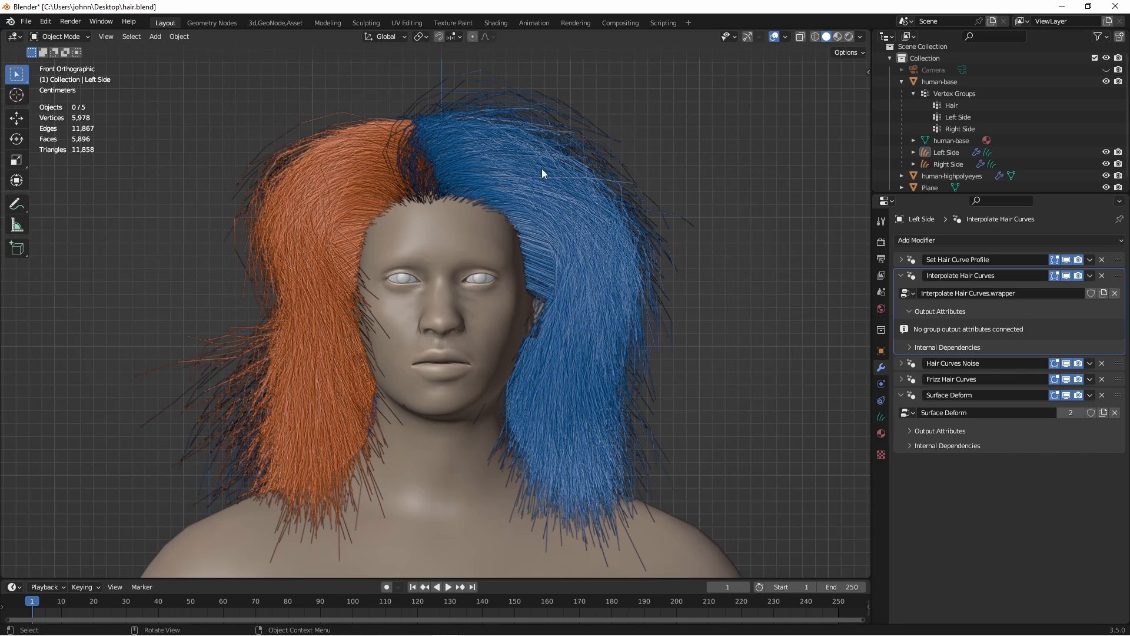
In the render settings for curves, set the viewport display shape to Strip and raise its additional subdivision
{"action": "left_click", "coordinate": [882, 241]}
{"action": "scroll", "coordinate": [961, 413], "scroll_direction": "down", "scroll_amount": 5}
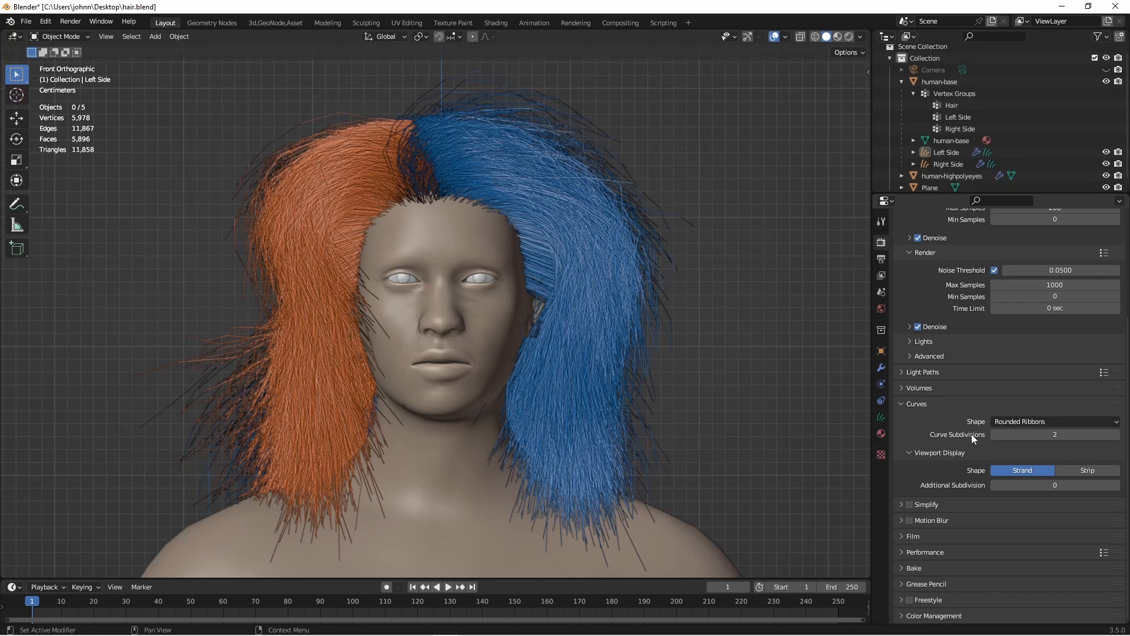
{"action": "left_click", "coordinate": [1089, 470]}
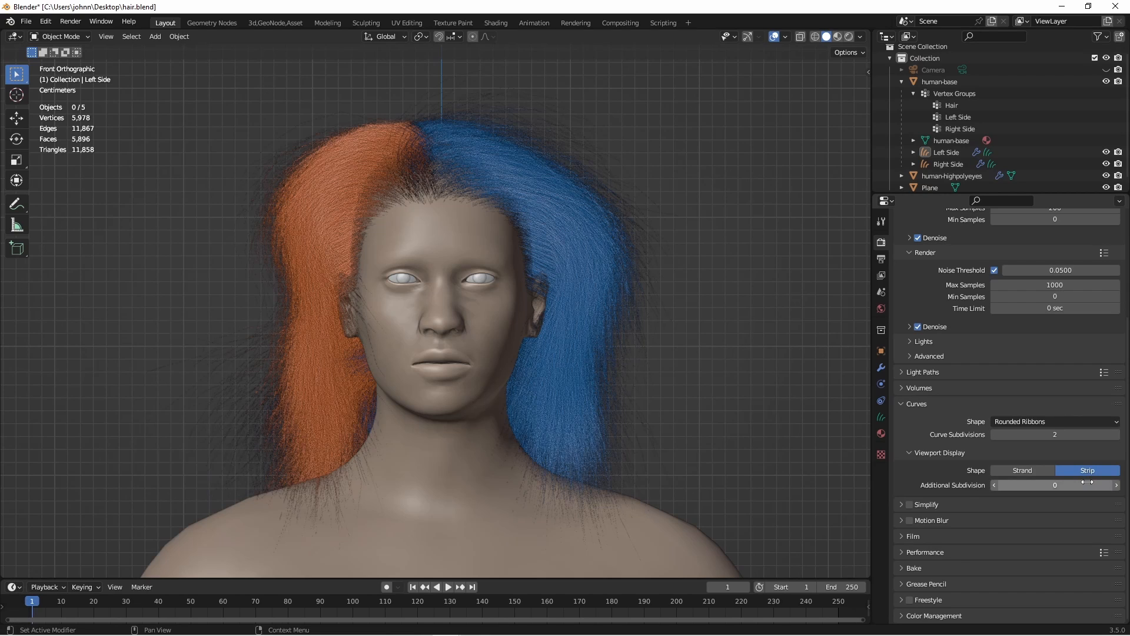
{"action": "left_click", "coordinate": [1117, 486]}
{"action": "left_click", "coordinate": [1116, 486]}
{"action": "left_click", "coordinate": [1116, 486]}
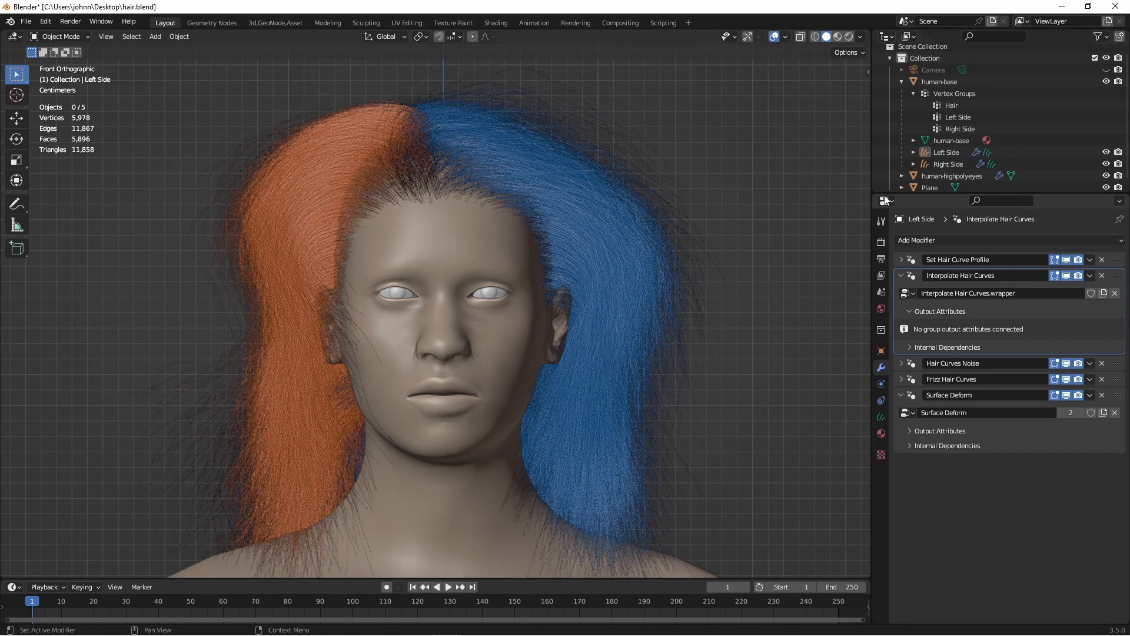
In the Geometry Nodes workspace, show the Left Side's modifiers and move the Group Input node farther from Interpolate Hair Curves
{"action": "left_click", "coordinate": [212, 23]}
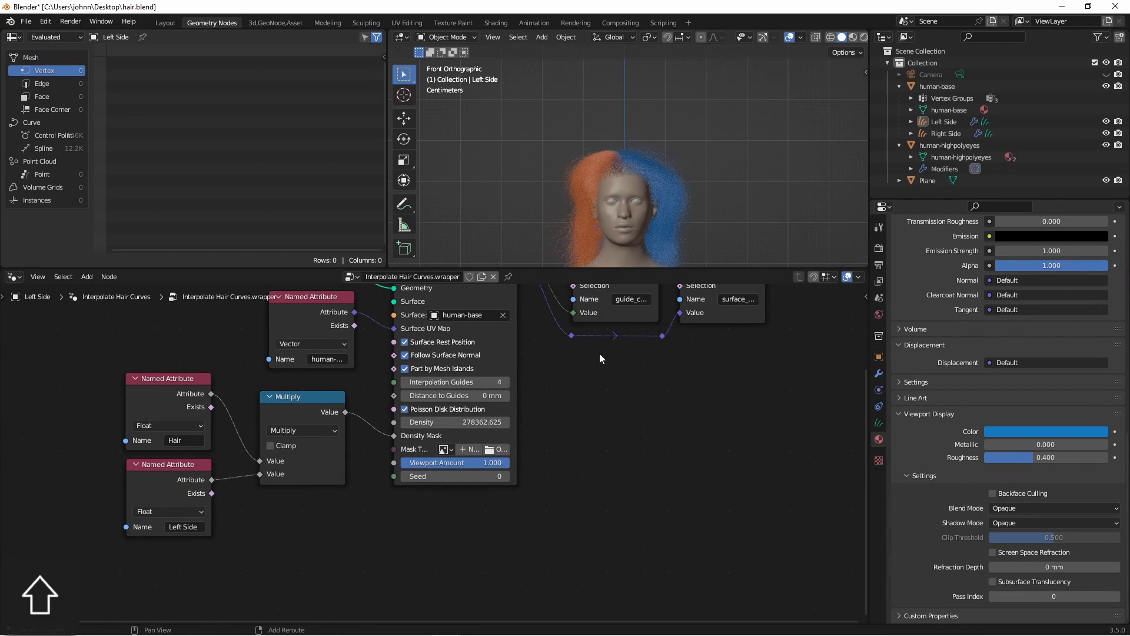
{"action": "middle_click_drag", "start_coordinate": [584, 350], "coordinate": [553, 461]}
{"action": "left_click", "coordinate": [879, 373]}
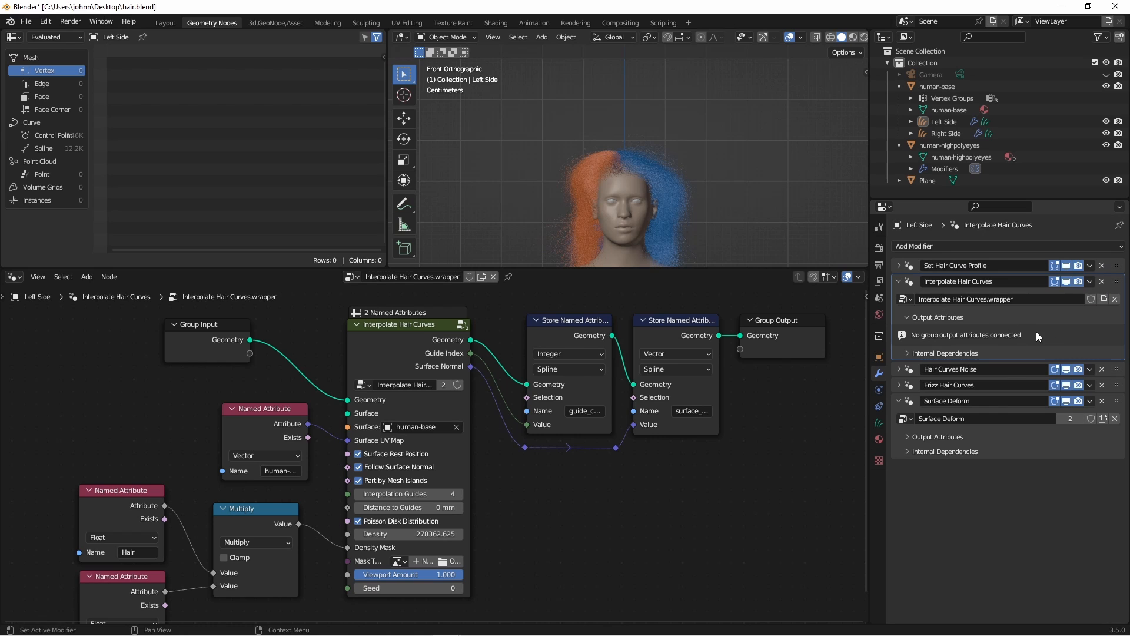
{"action": "scroll", "coordinate": [498, 463], "scroll_direction": "up", "scroll_amount": 1}
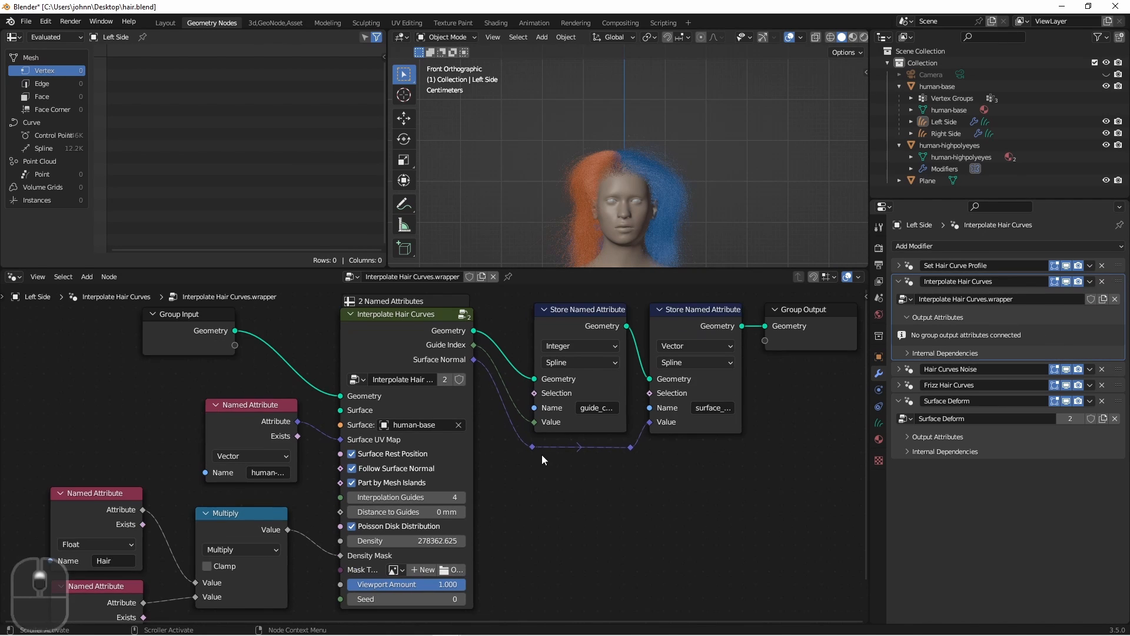
{"action": "middle_click_drag", "start_coordinate": [542, 454], "coordinate": [598, 432], "text": "shift"}
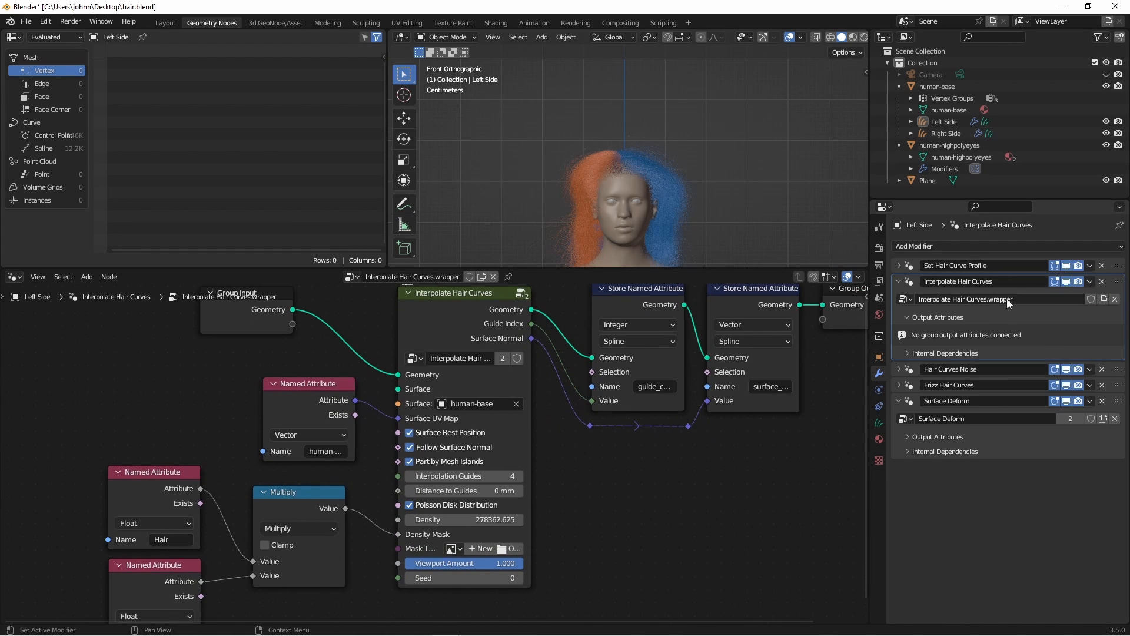
{"action": "left_click_drag", "start_coordinate": [216, 304], "coordinate": [142, 325]}
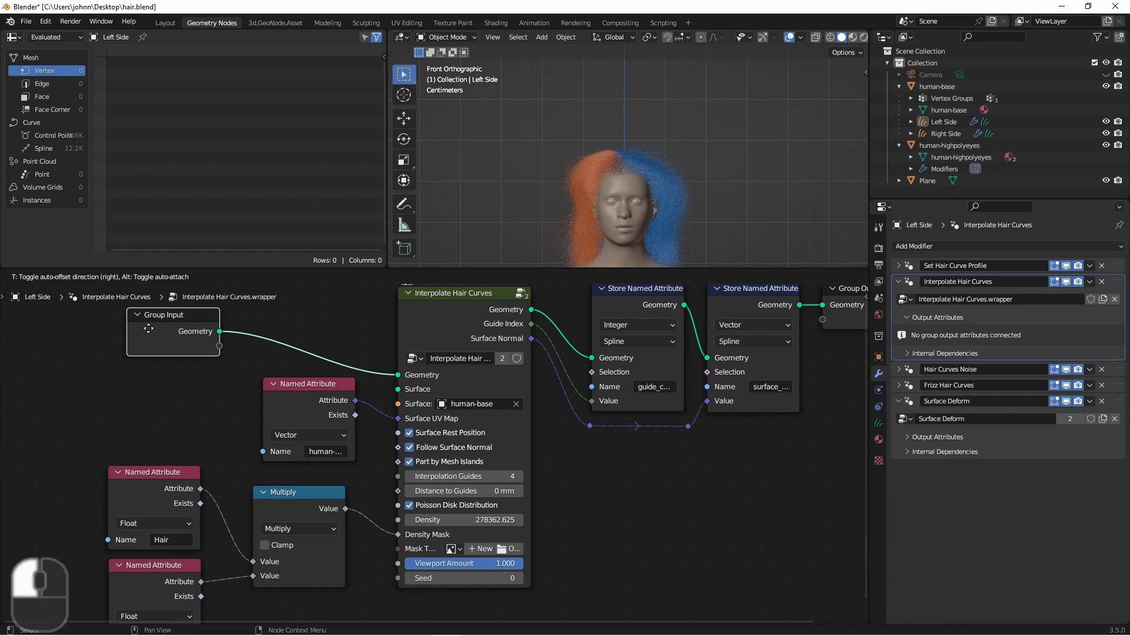
Expose Interpolate Hair Curves' Density and Viewport Amount through the Left Side's Group Input, and set the modifier's Viewport Amount to 20%
{"action": "left_click_drag", "start_coordinate": [220, 349], "coordinate": [400, 519]}
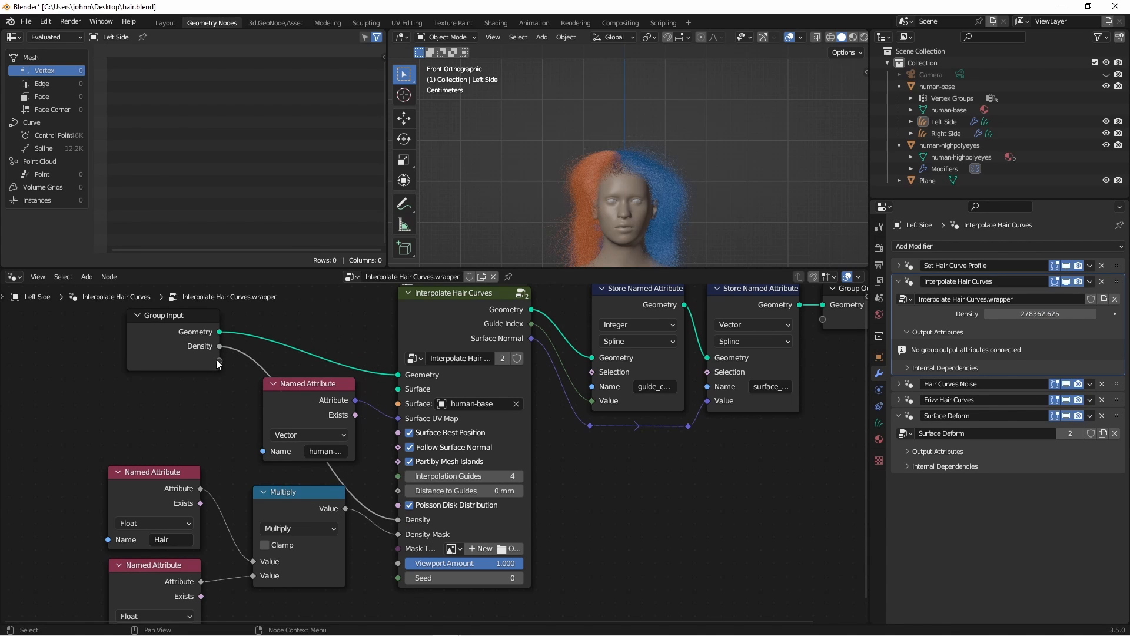
{"action": "left_click_drag", "start_coordinate": [218, 361], "coordinate": [398, 563]}
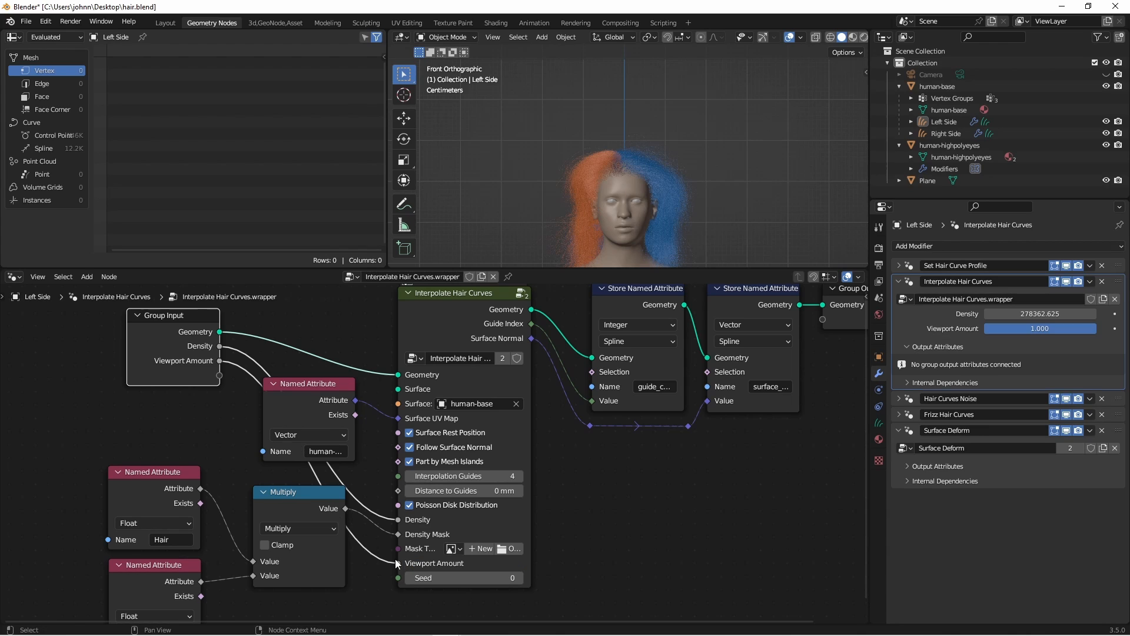
{"action": "left_click", "coordinate": [1052, 330]}
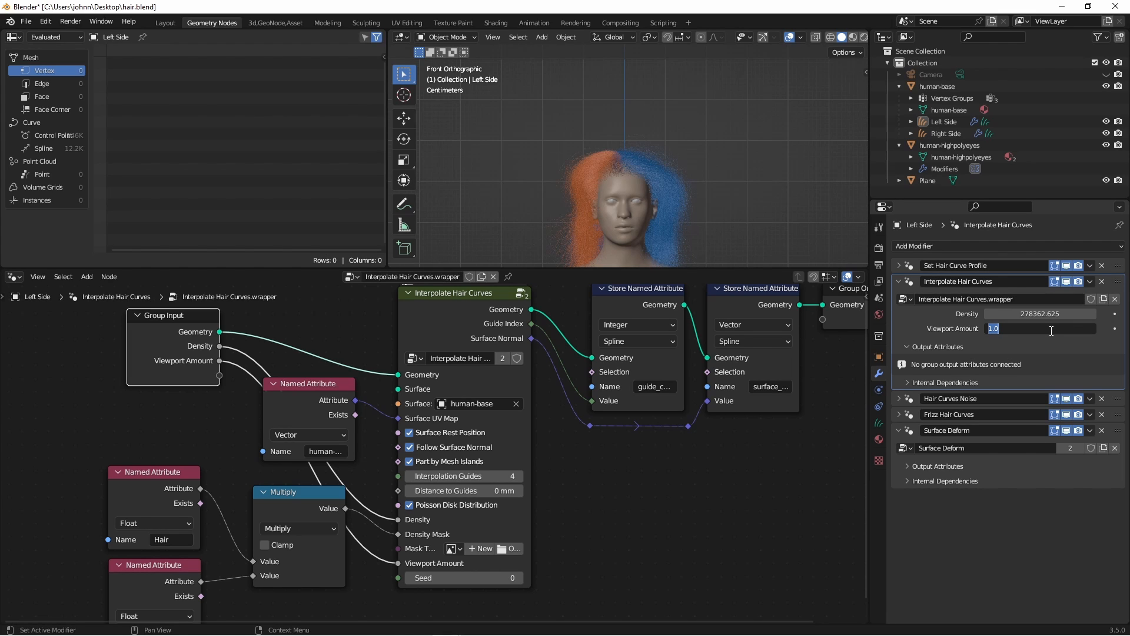
{"action": "type", "text": "20"}
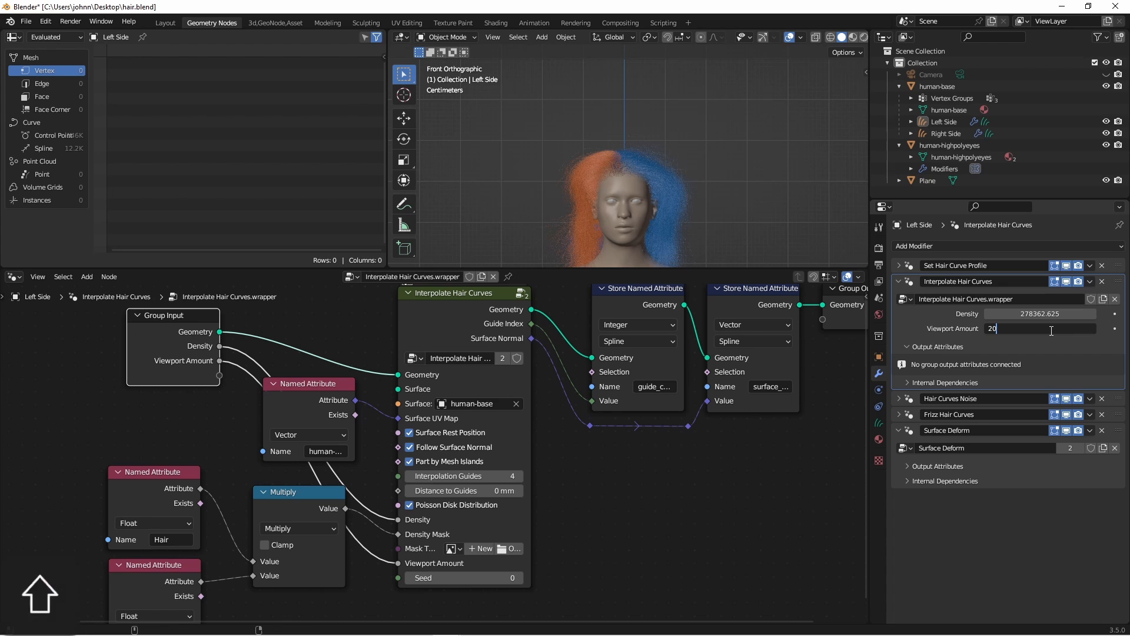
{"action": "type", "text": "%"}
{"action": "key", "text": "Return"}
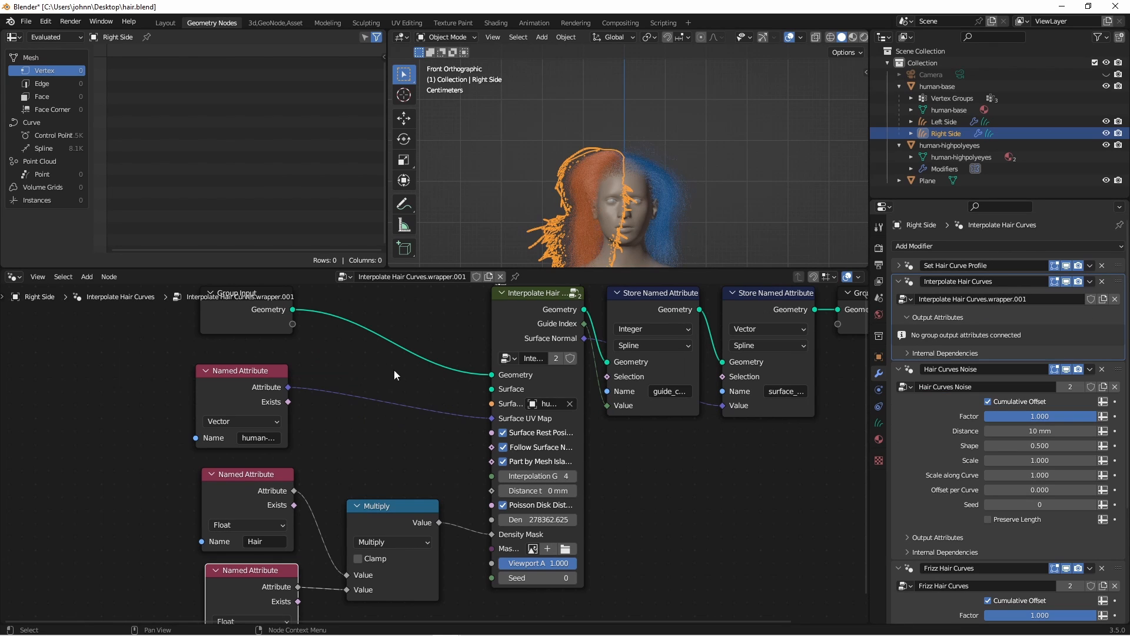
Expose Density and Viewport Amount through the Right Side's Group Input and set its Viewport Amount to 20%
{"action": "left_click_drag", "start_coordinate": [292, 324], "coordinate": [492, 562]}
{"action": "double_click", "coordinate": [1036, 329]}
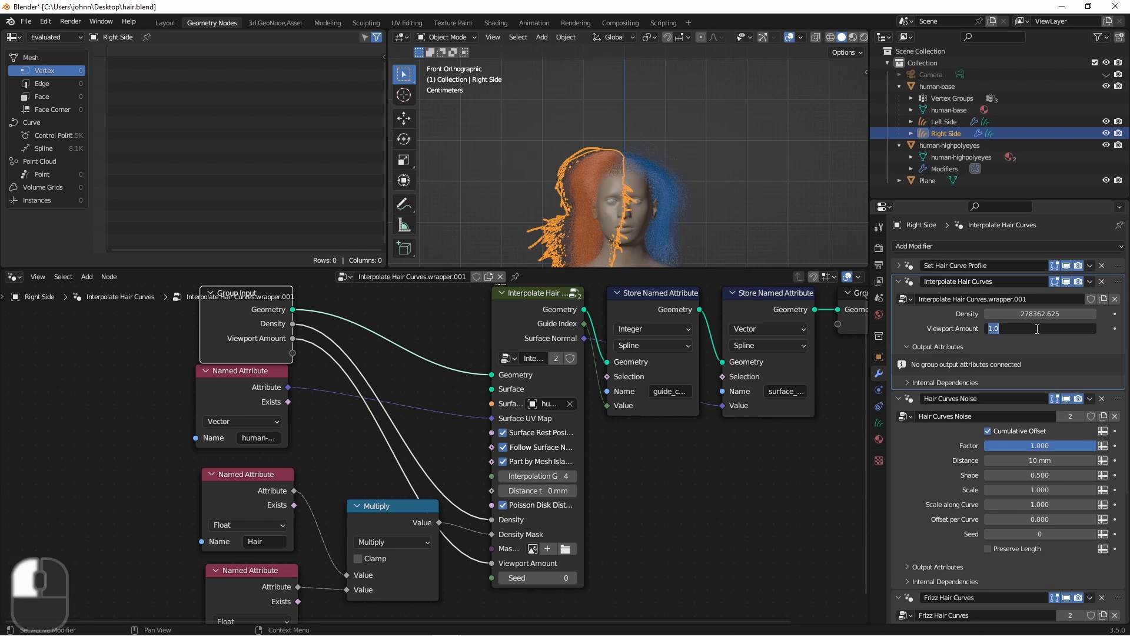
{"action": "type", "text": "20%"}
{"action": "key", "text": "Return"}
Clear the selection, save the file, and collapse the Right Side's expanded hair modifiers
{"action": "left_click", "coordinate": [750, 180]}
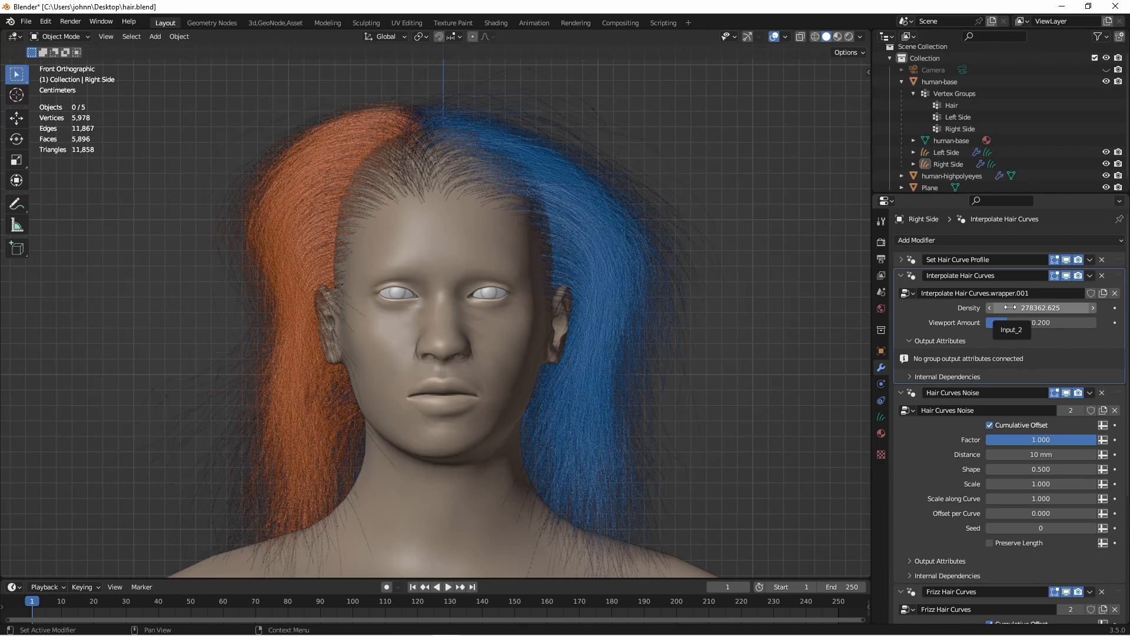
{"action": "key", "text": "ctrl+s"}
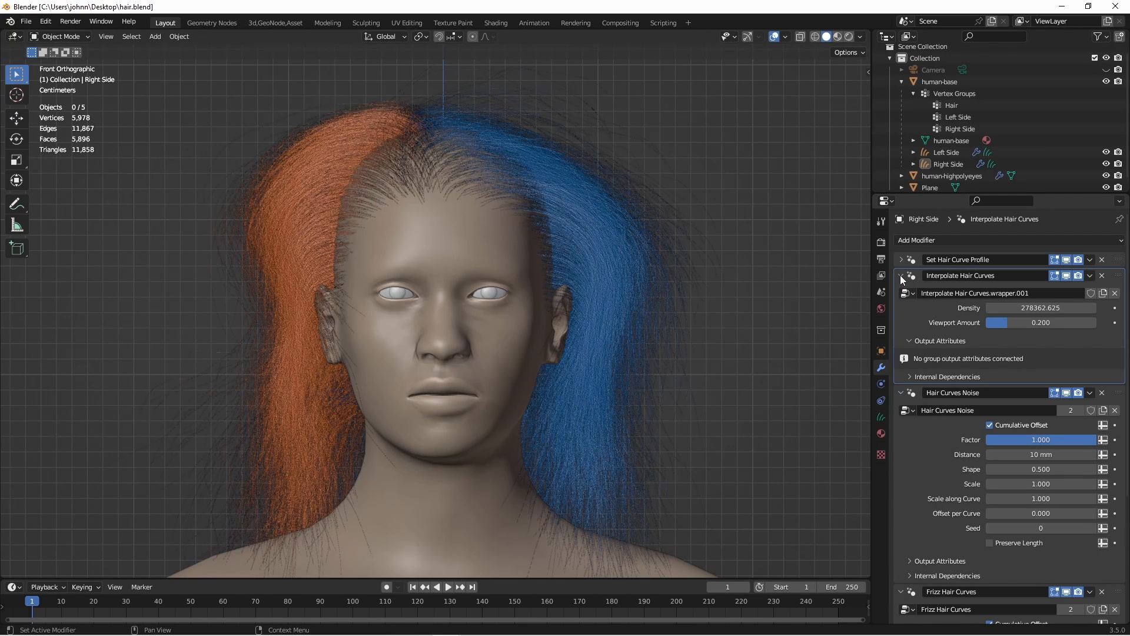
{"action": "left_click_drag", "start_coordinate": [900, 274], "coordinate": [899, 307]}
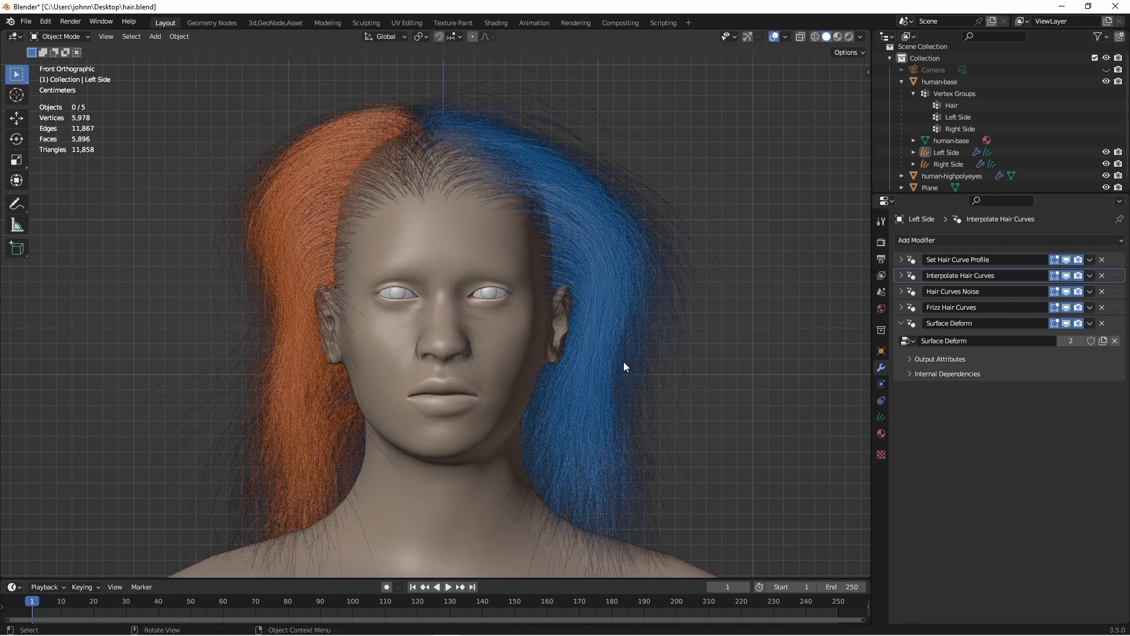
In the Geometry Nodes workspace, turn the spreadsheet area into an Asset Browser showing the Essentials library
{"action": "left_click", "coordinate": [207, 22]}
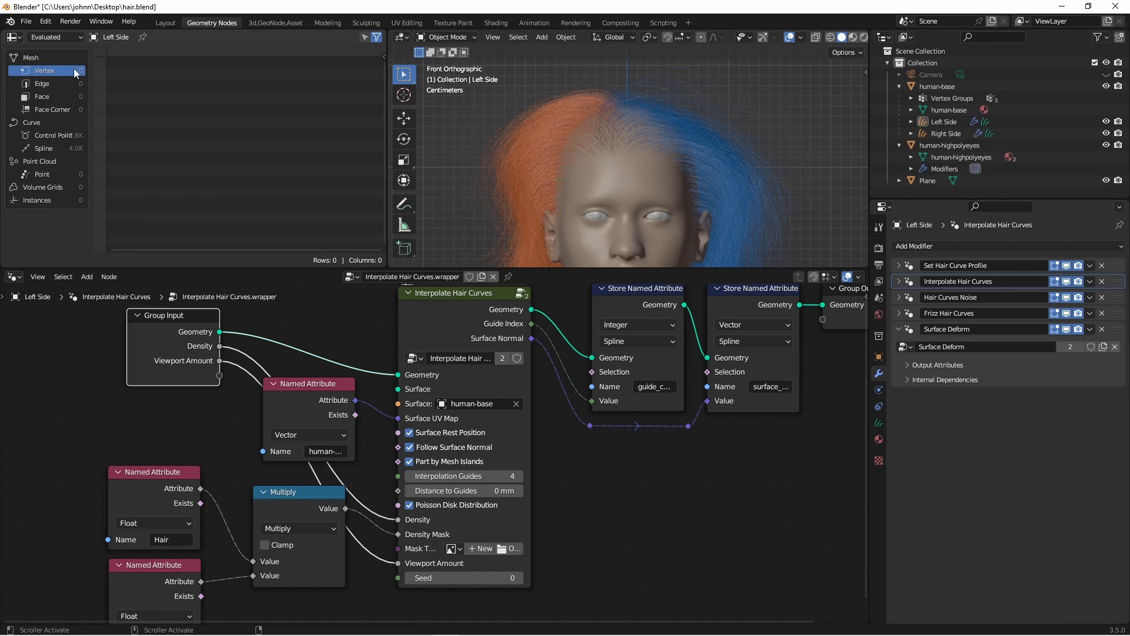
{"action": "left_click", "coordinate": [17, 39]}
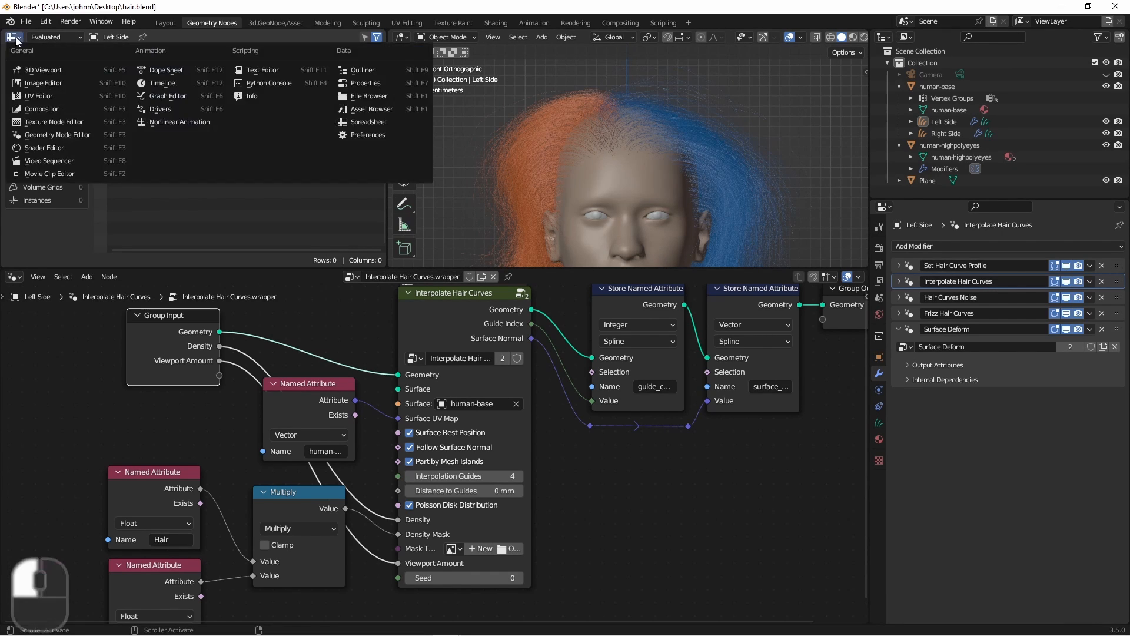
{"action": "left_click", "coordinate": [354, 110]}
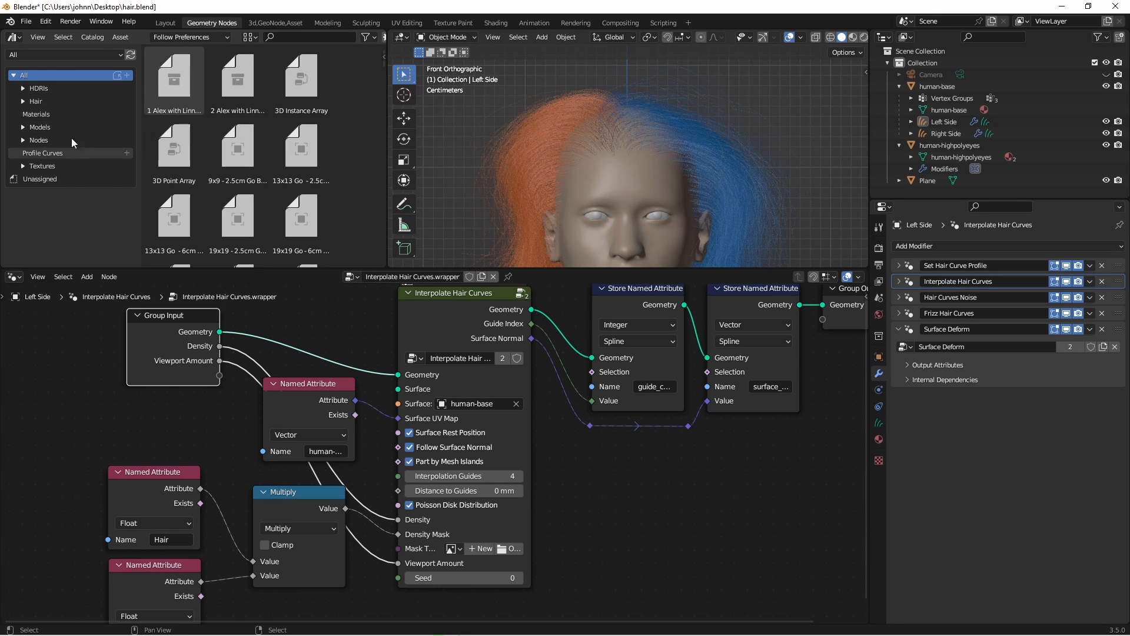
{"action": "left_click", "coordinate": [52, 56]}
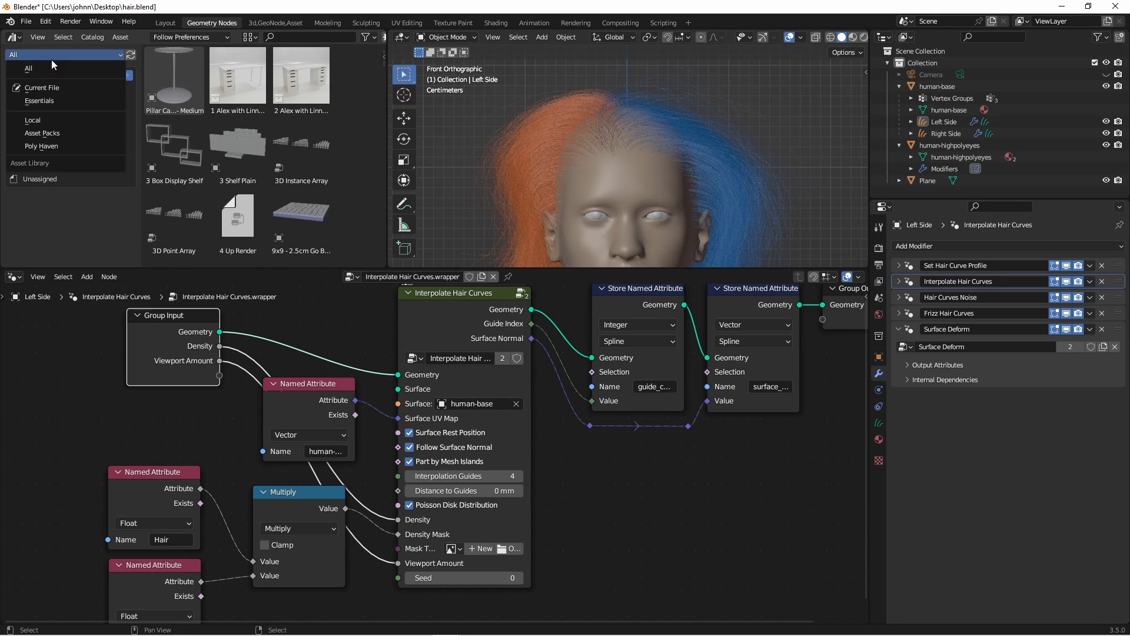
{"action": "left_click", "coordinate": [66, 98]}
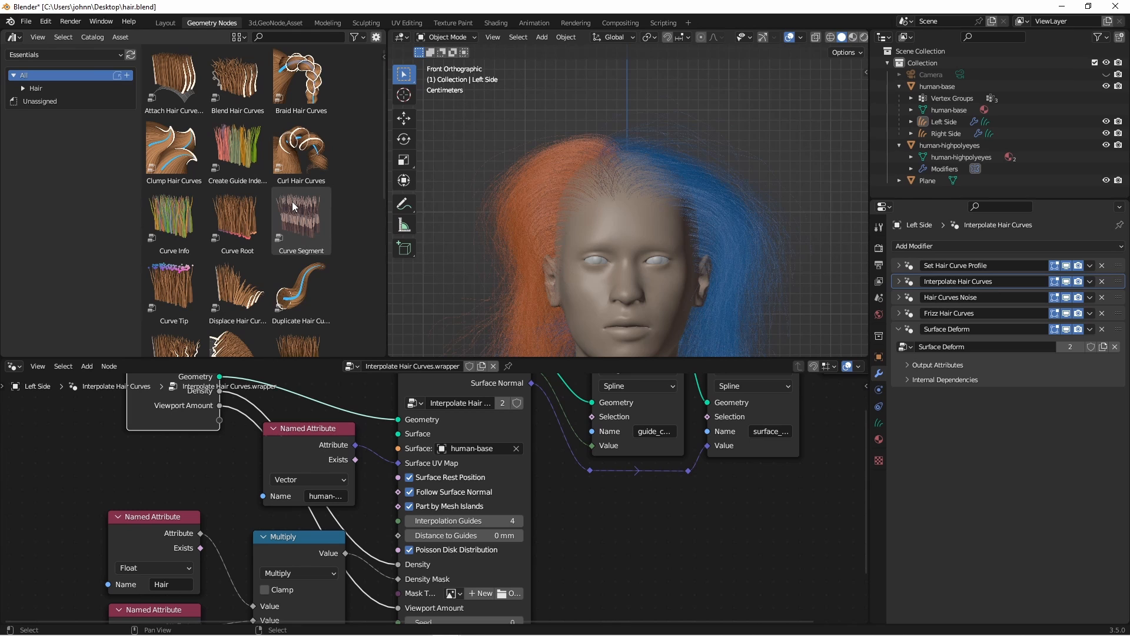
Add the Curl Hair Curves asset to the Left Side hair and place its modifier directly above Surface Deform
{"action": "scroll", "coordinate": [264, 204], "scroll_direction": "down", "scroll_amount": 2}
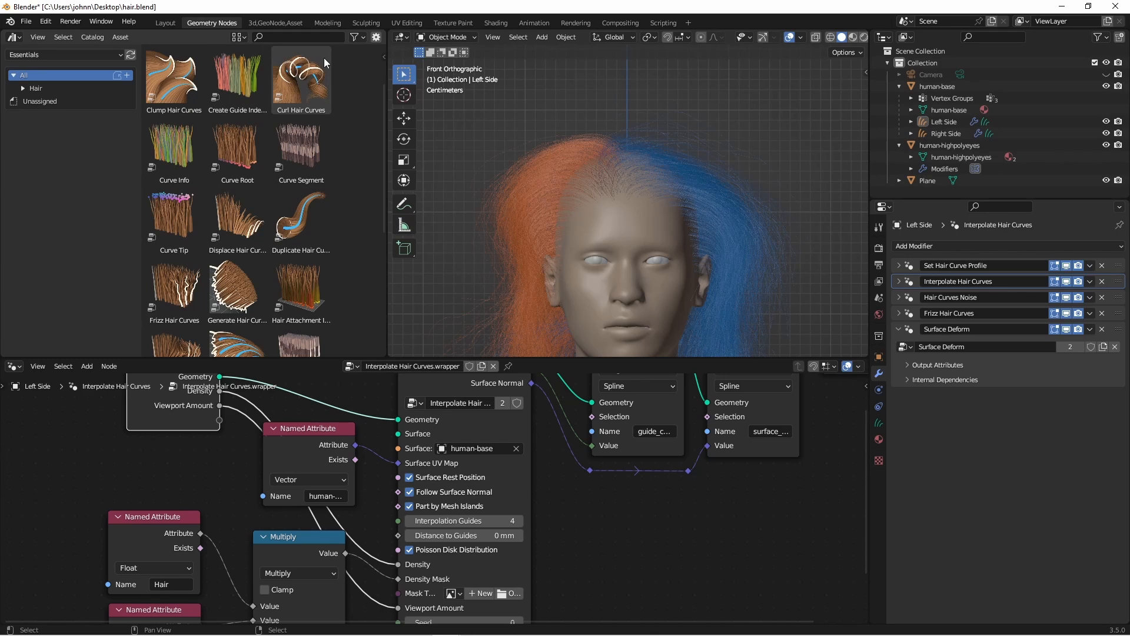
{"action": "left_click", "coordinate": [296, 74]}
{"action": "left_click_drag", "start_coordinate": [296, 74], "coordinate": [750, 239]}
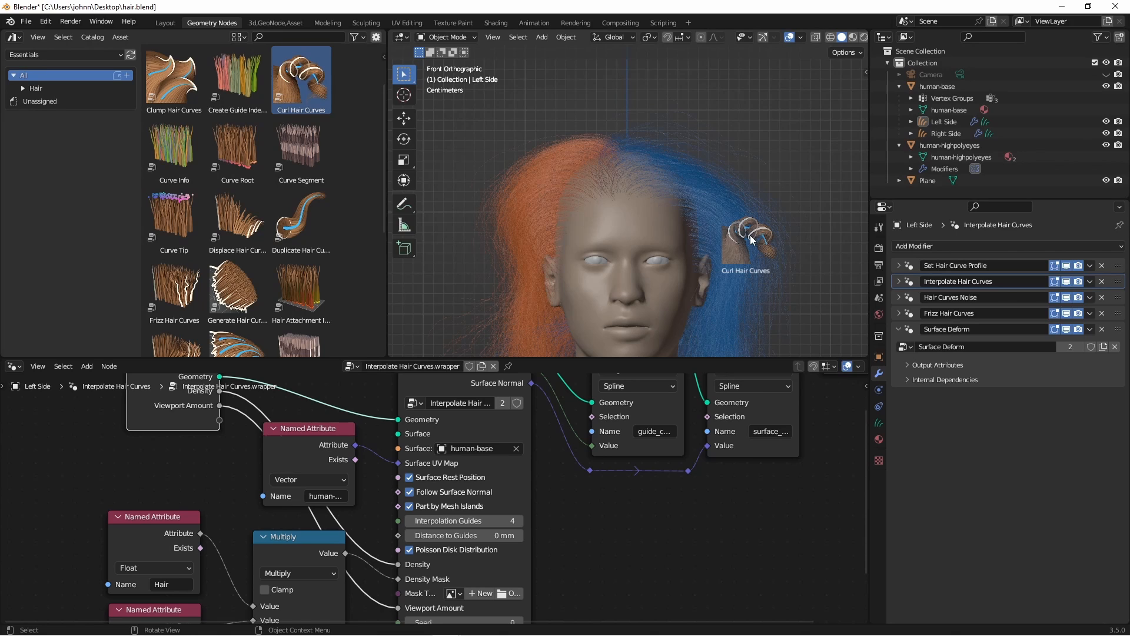
{"action": "left_click_drag", "start_coordinate": [751, 239], "coordinate": [753, 240]}
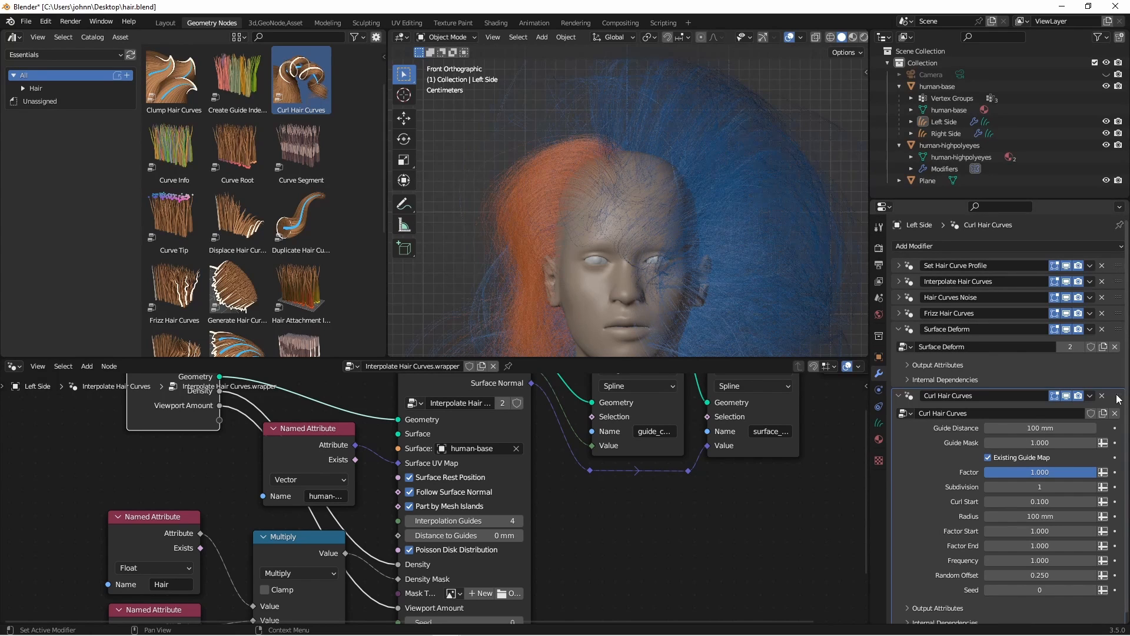
{"action": "left_click_drag", "start_coordinate": [1118, 399], "coordinate": [1118, 333]}
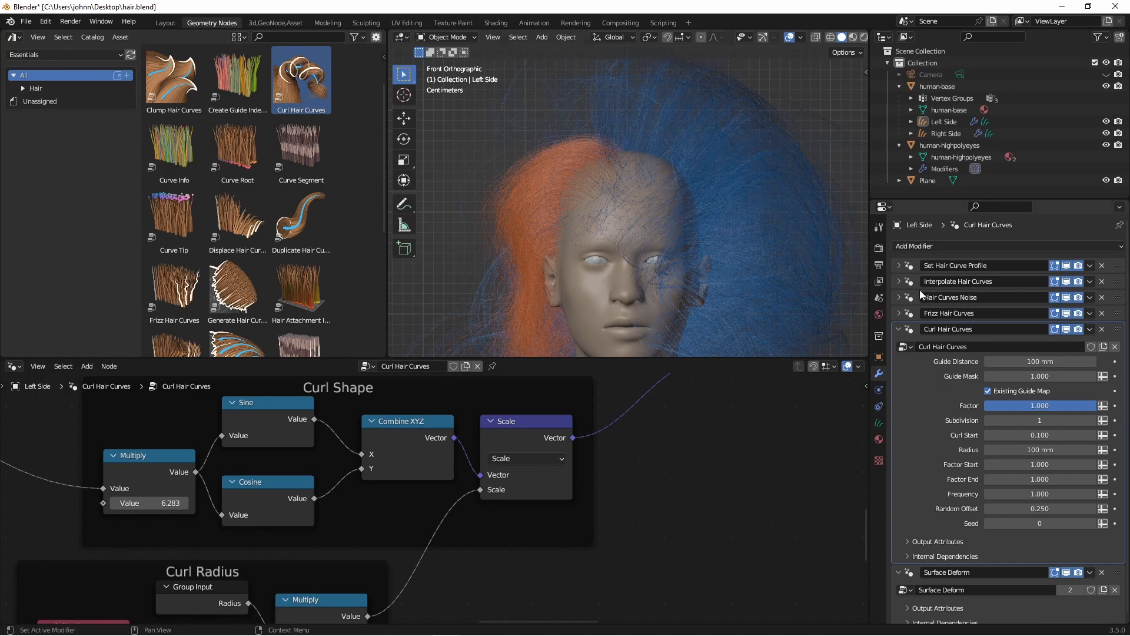
In the Left Side's Curl Hair Curves modifier, disable Existing Guide Map and set Guide Distance to 20 mm
{"action": "left_click", "coordinate": [988, 392]}
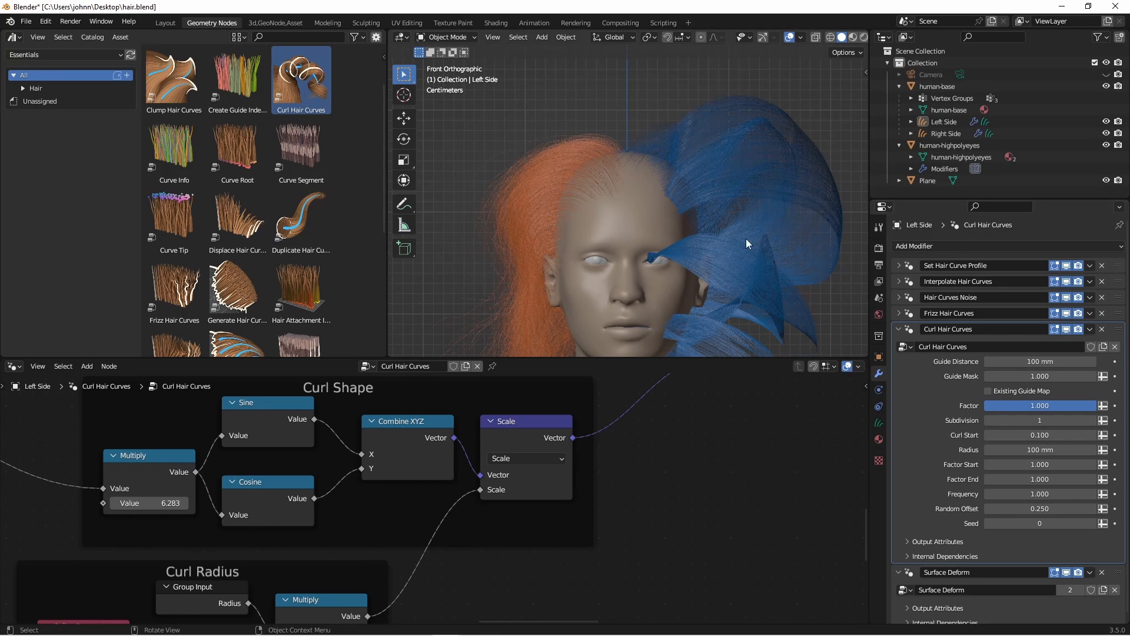
{"action": "middle_click_drag", "start_coordinate": [746, 239], "coordinate": [801, 227]}
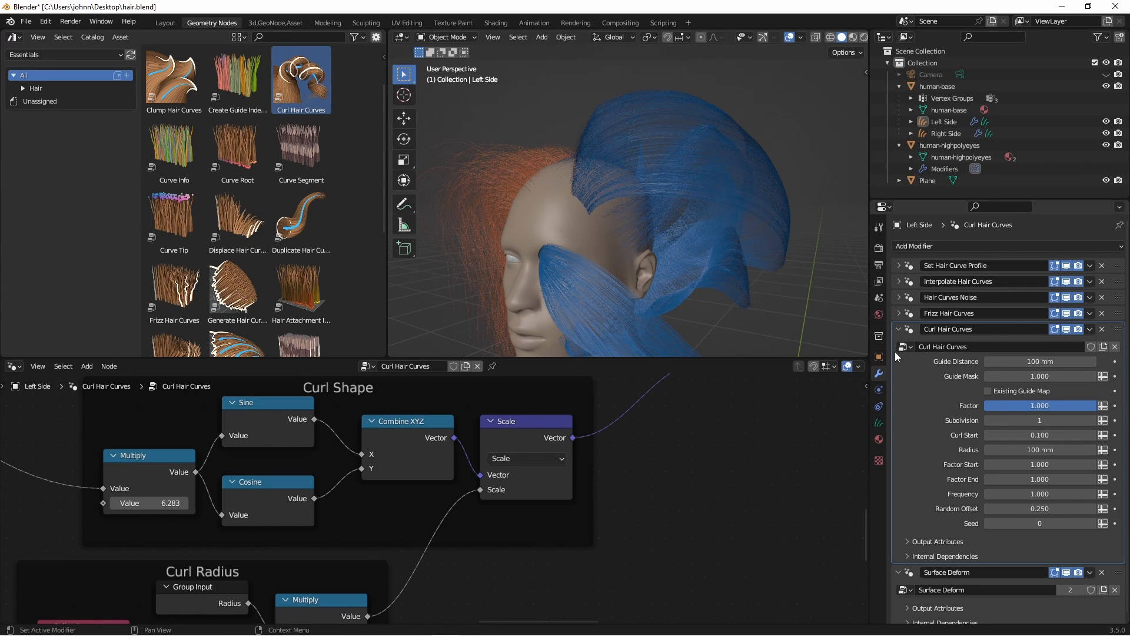
{"action": "left_click", "coordinate": [987, 360]}
{"action": "left_click", "coordinate": [987, 360]}
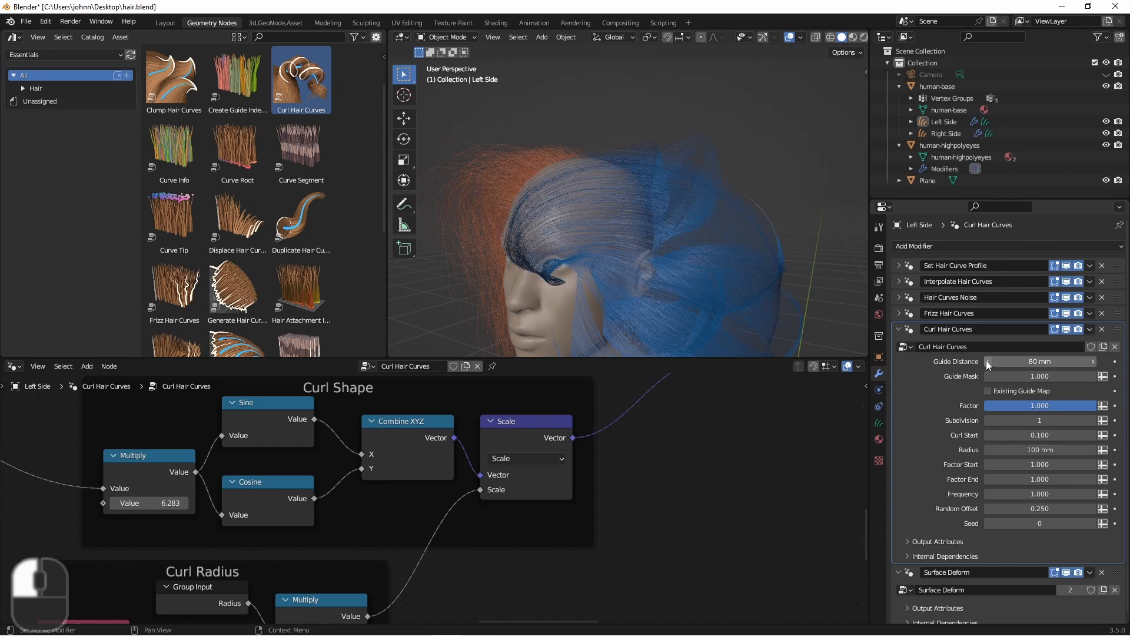
{"action": "left_click", "coordinate": [987, 360]}
{"action": "left_click", "coordinate": [987, 360]}
{"action": "left_click", "coordinate": [986, 360]}
{"action": "left_click", "coordinate": [987, 361]}
{"action": "left_click", "coordinate": [987, 360]}
{"action": "left_click", "coordinate": [987, 360]}
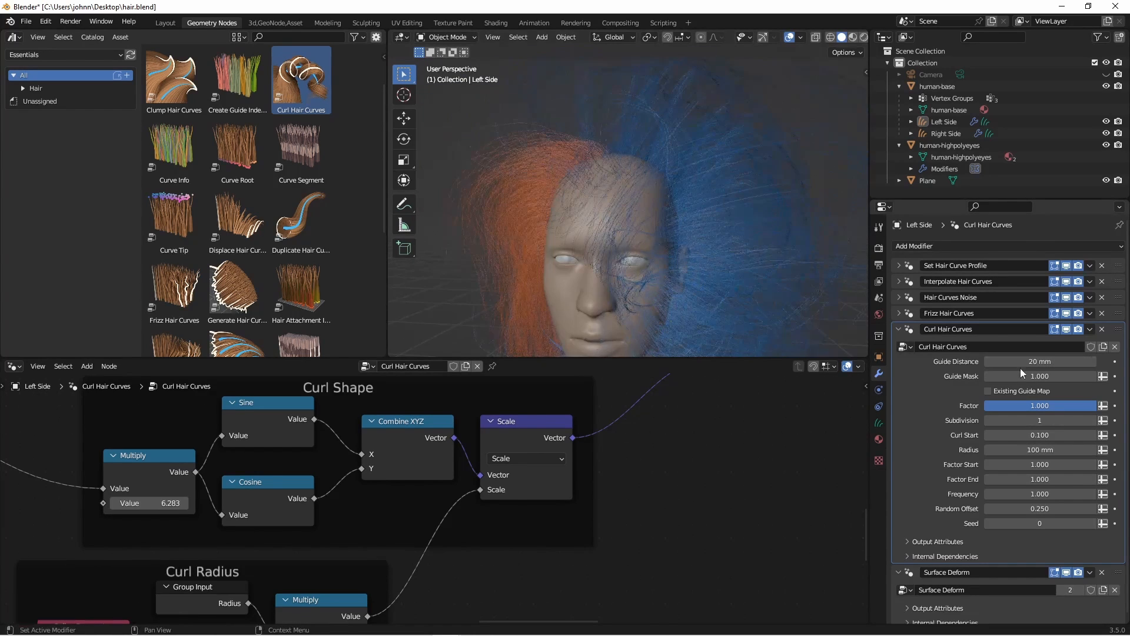
Set the curl Radius to 10 mm, Curl Start to 0.390 and Frequency to 1.870
{"action": "left_click", "coordinate": [1062, 449]}
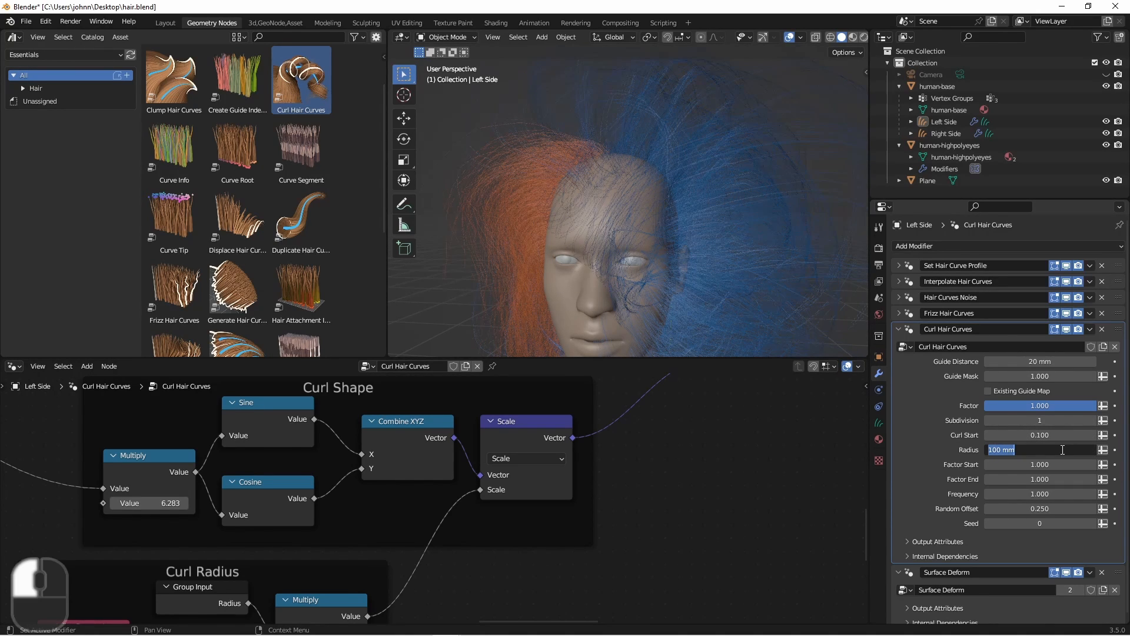
{"action": "type", "text": "10mm"}
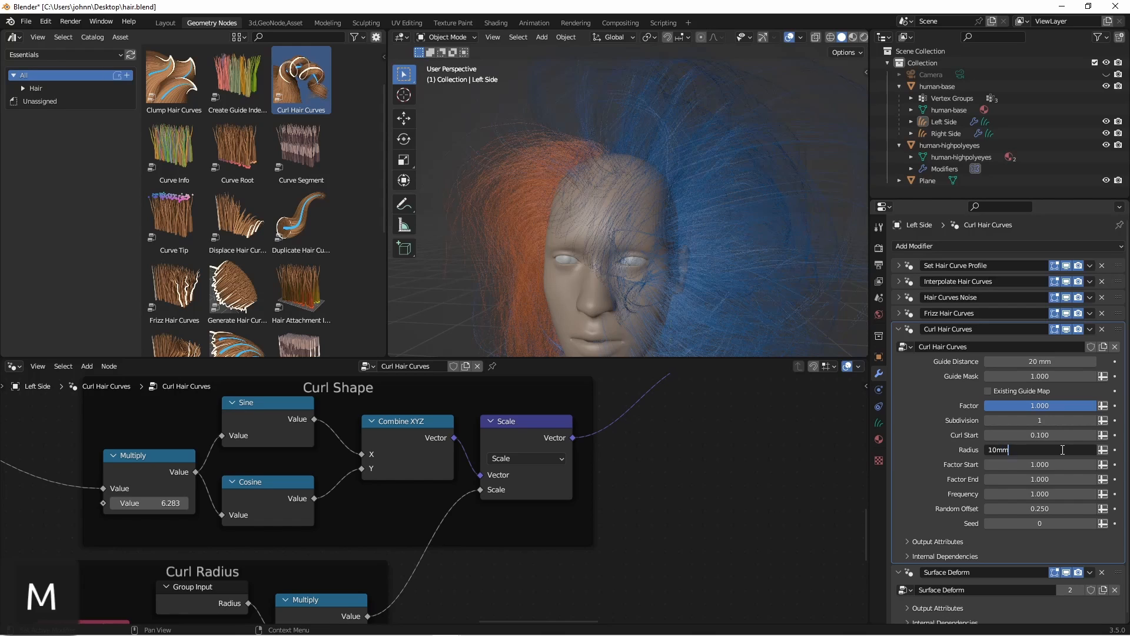
{"action": "key", "text": "Return"}
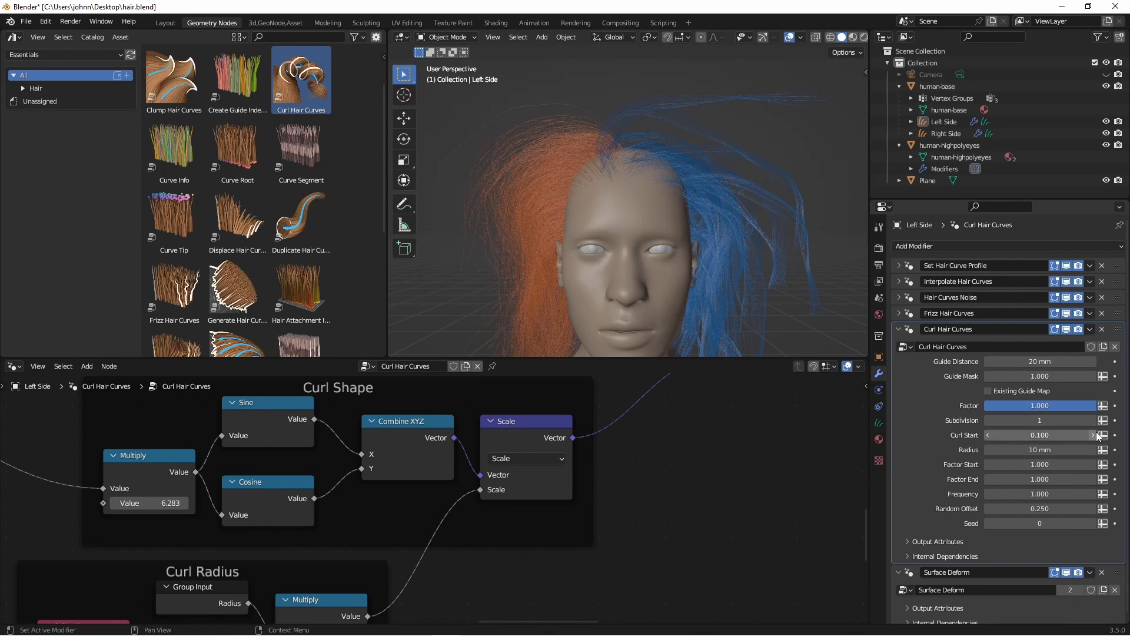
{"action": "left_click_drag", "start_coordinate": [1094, 435], "coordinate": [1111, 434]}
{"action": "left_click_drag", "start_coordinate": [1063, 492], "coordinate": [1128, 493]}
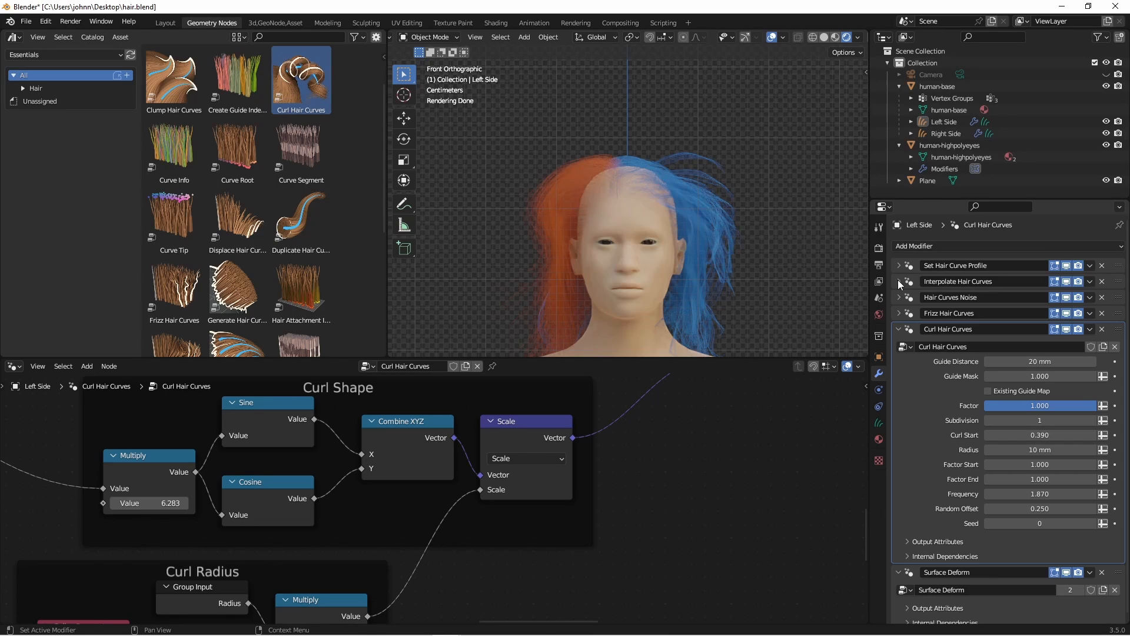
Expand the Left Side's Interpolate Hair Curves modifier and set its Viewport Amount to 1
{"action": "left_click", "coordinate": [899, 282]}
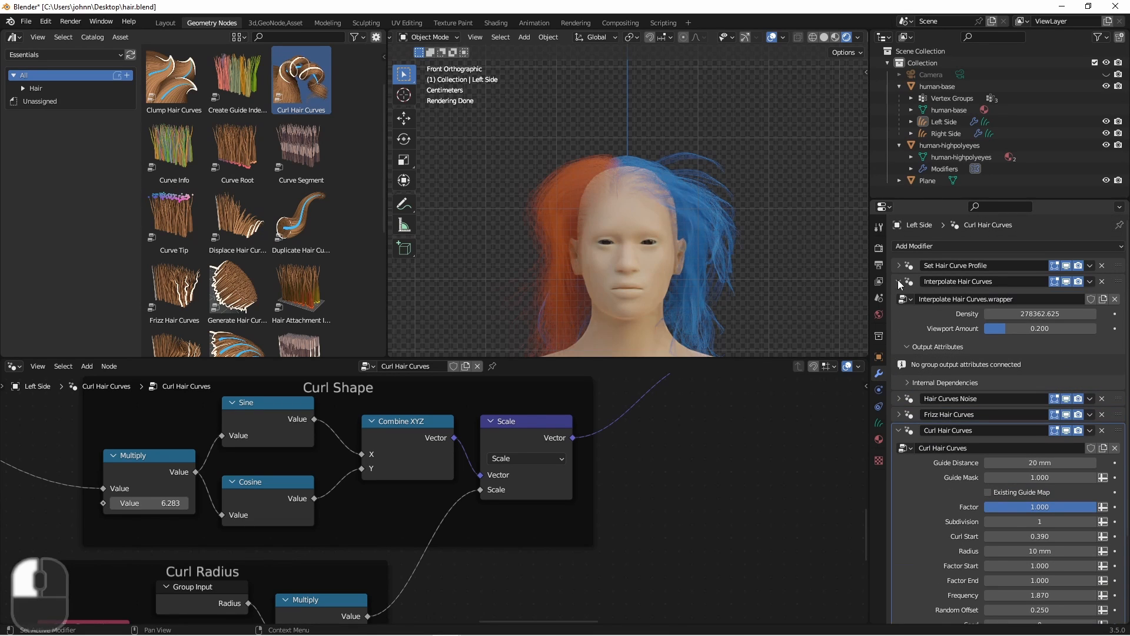
{"action": "left_click", "coordinate": [1021, 330]}
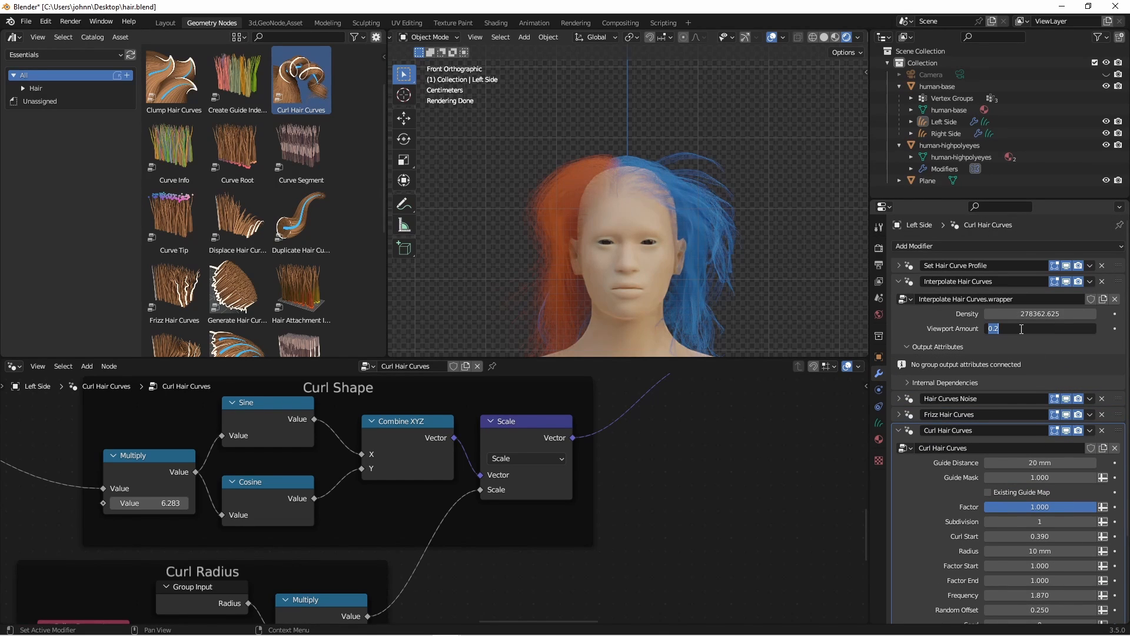
{"action": "type", "text": "1"}
{"action": "key", "text": "Return"}
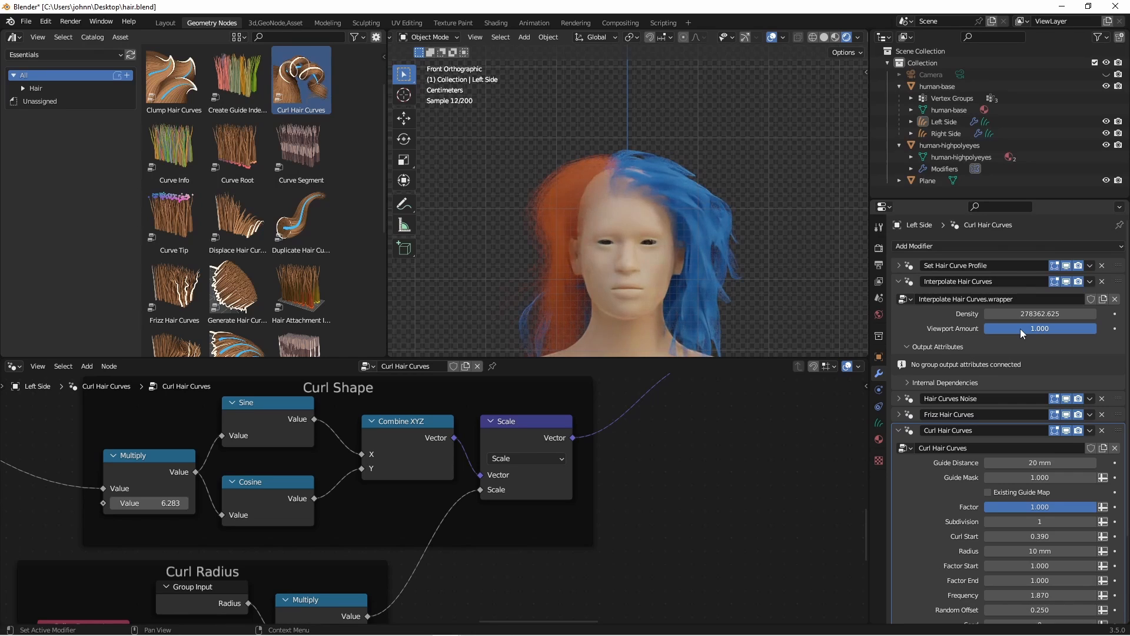
Move the Left Side's Frizz Hair Curves modifier below Curl Hair Curves in the stack
{"action": "scroll", "coordinate": [780, 110], "scroll_direction": "up", "scroll_amount": 3}
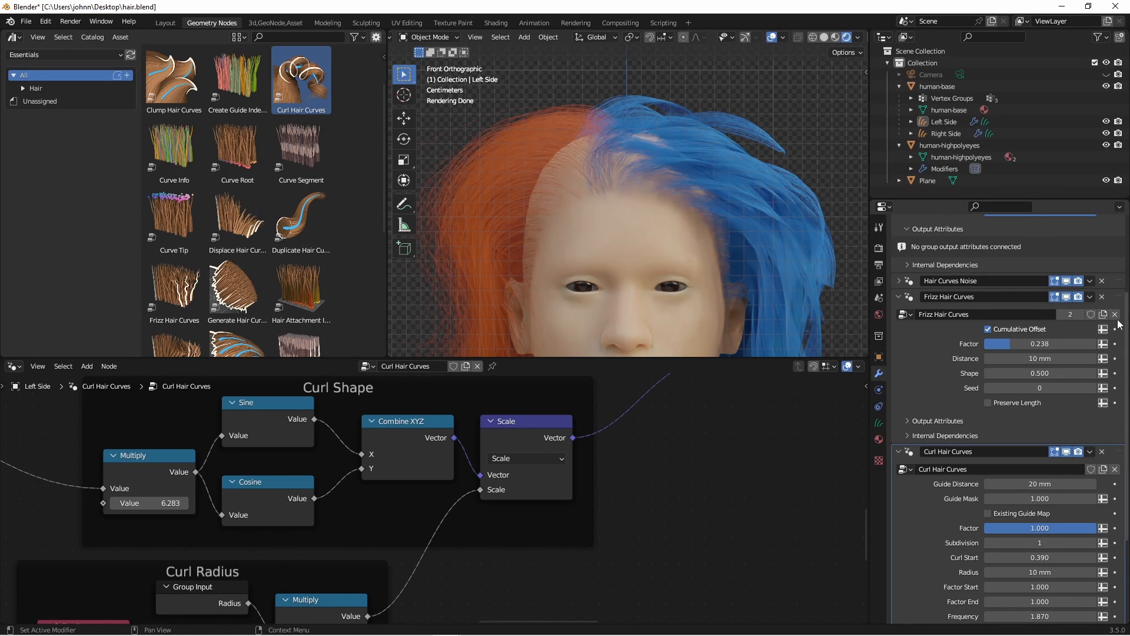
{"action": "left_click", "coordinate": [1090, 297]}
{"action": "left_click", "coordinate": [1049, 363]}
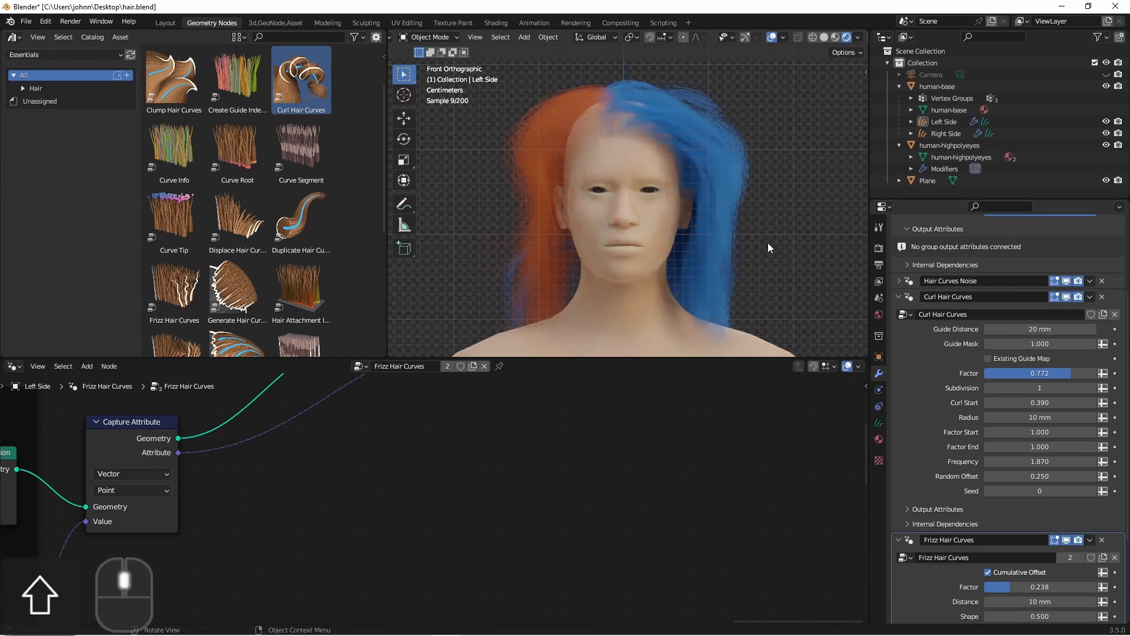
Set the Curl Hair Curves modifier's Factor Start to 0 and Frequency to 5.450
{"action": "left_click_drag", "start_coordinate": [1054, 433], "coordinate": [1001, 434]}
{"action": "left_click_drag", "start_coordinate": [1054, 462], "coordinate": [1099, 461]}
{"action": "scroll", "coordinate": [671, 165], "scroll_direction": "up", "scroll_amount": 4}
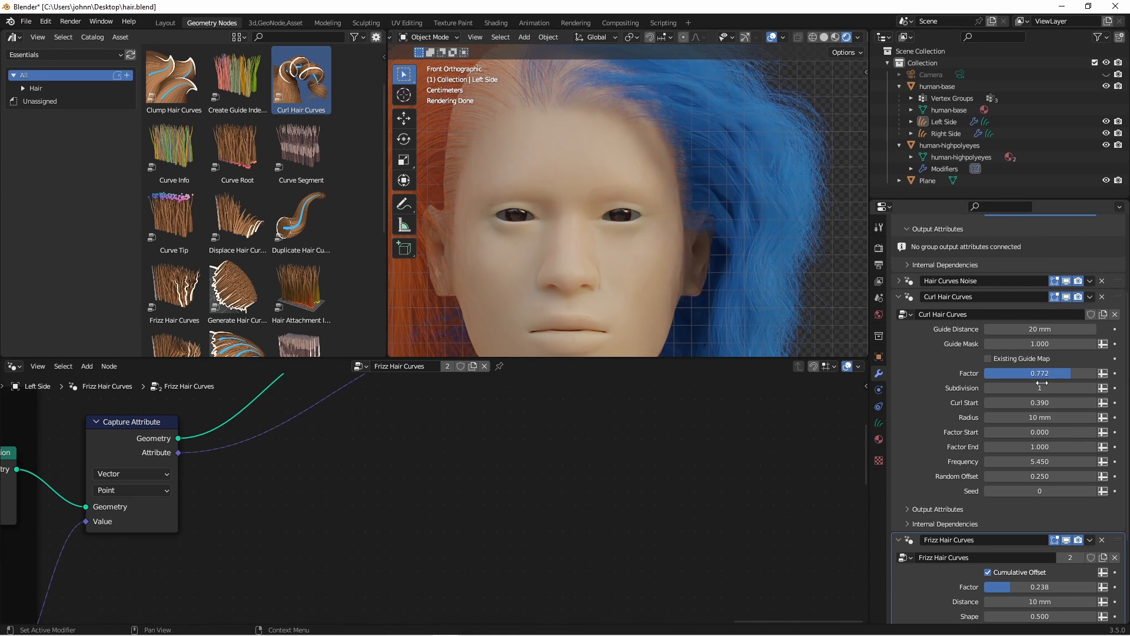
Set the Left Side's Interpolate Hair Curves Density to 1000000
{"action": "scroll", "coordinate": [1028, 414], "scroll_direction": "up", "scroll_amount": 5}
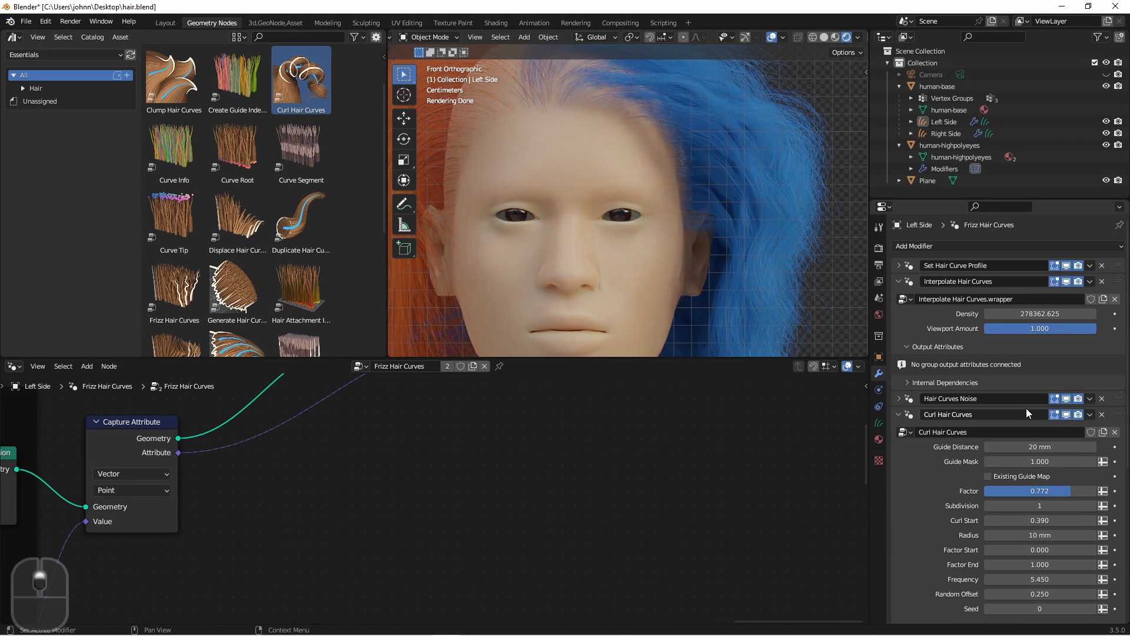
{"action": "left_click", "coordinate": [1022, 313]}
{"action": "type", "text": "1000000"}
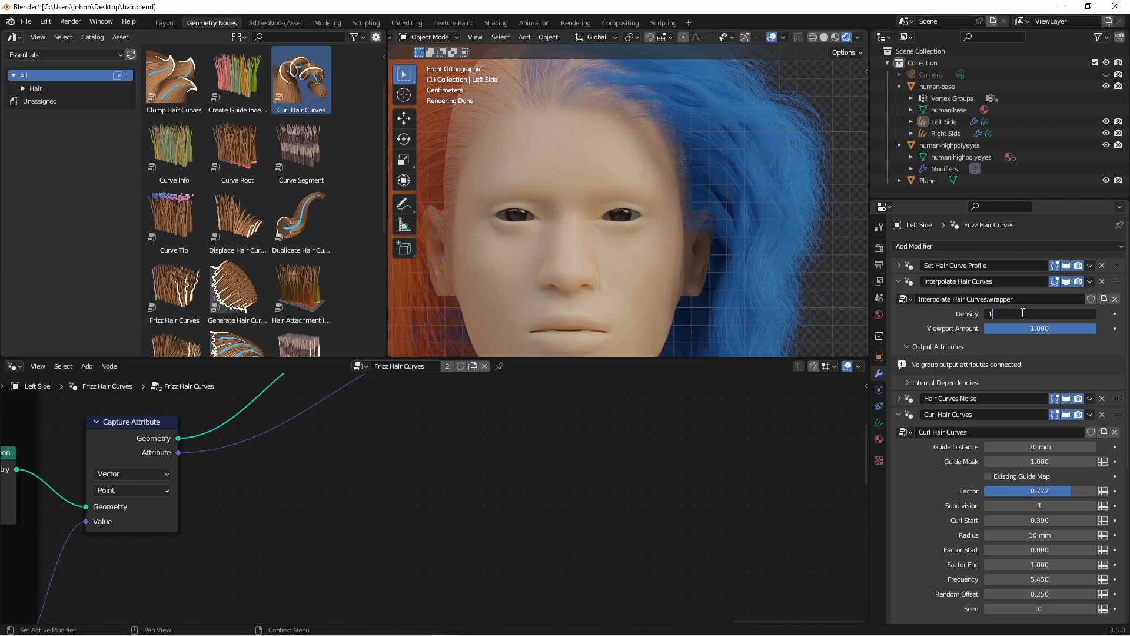
{"action": "key", "text": "Return"}
{"action": "scroll", "coordinate": [698, 155], "scroll_direction": "down", "scroll_amount": 3}
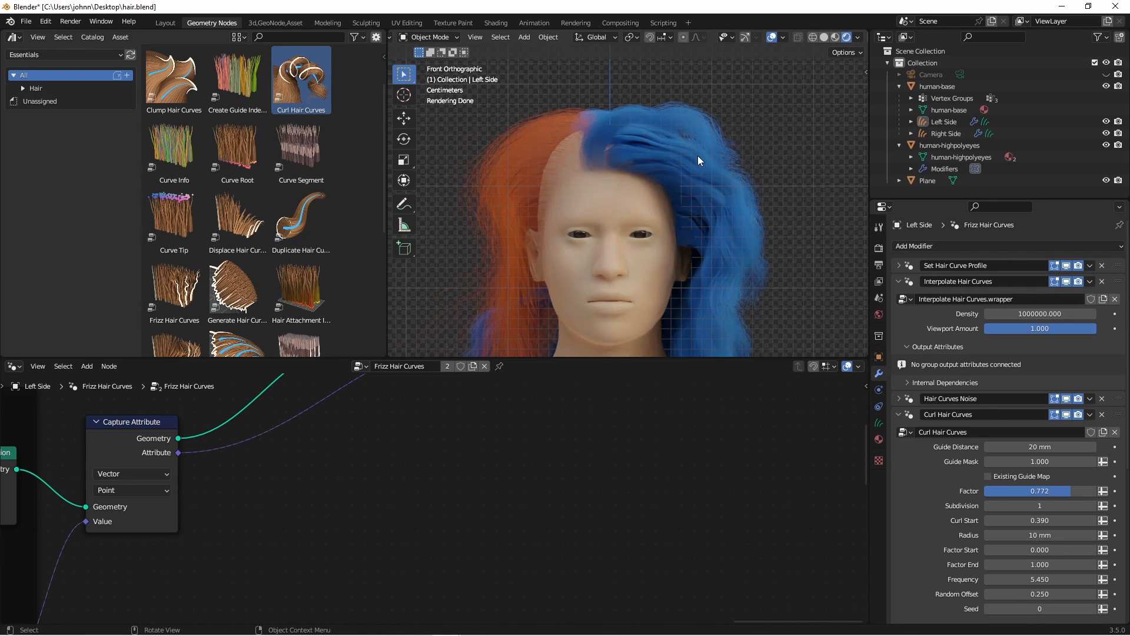
Set the Left Side's Interpolate Hair Curves Viewport Amount to 0.1
{"action": "double_click", "coordinate": [1036, 331]}
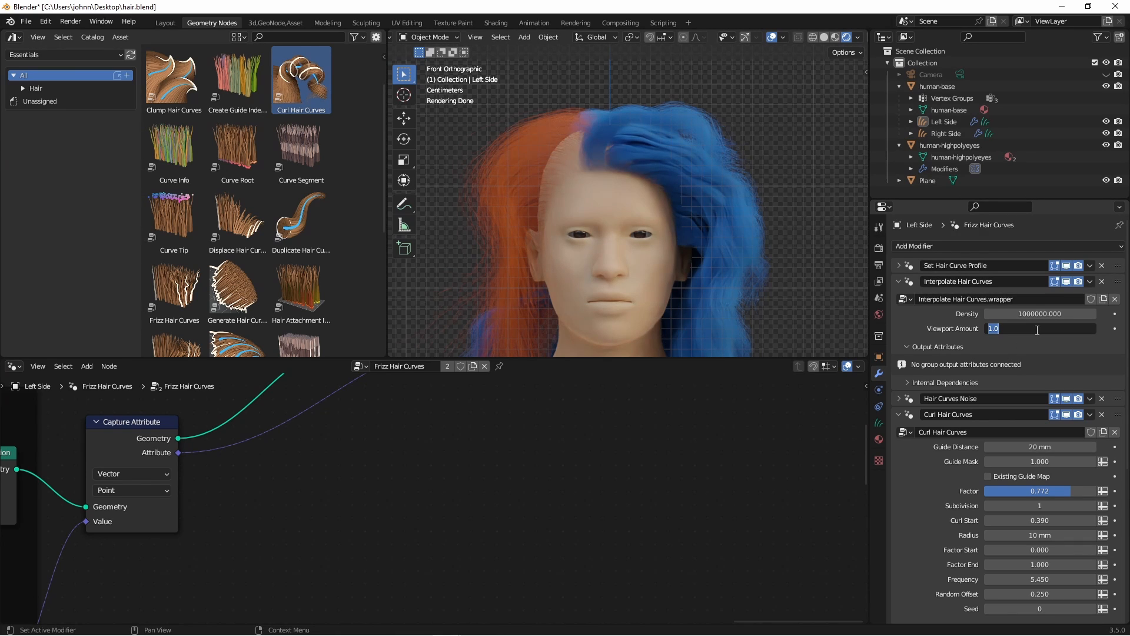
{"action": "type", "text": "0.1"}
{"action": "key", "text": "Return"}
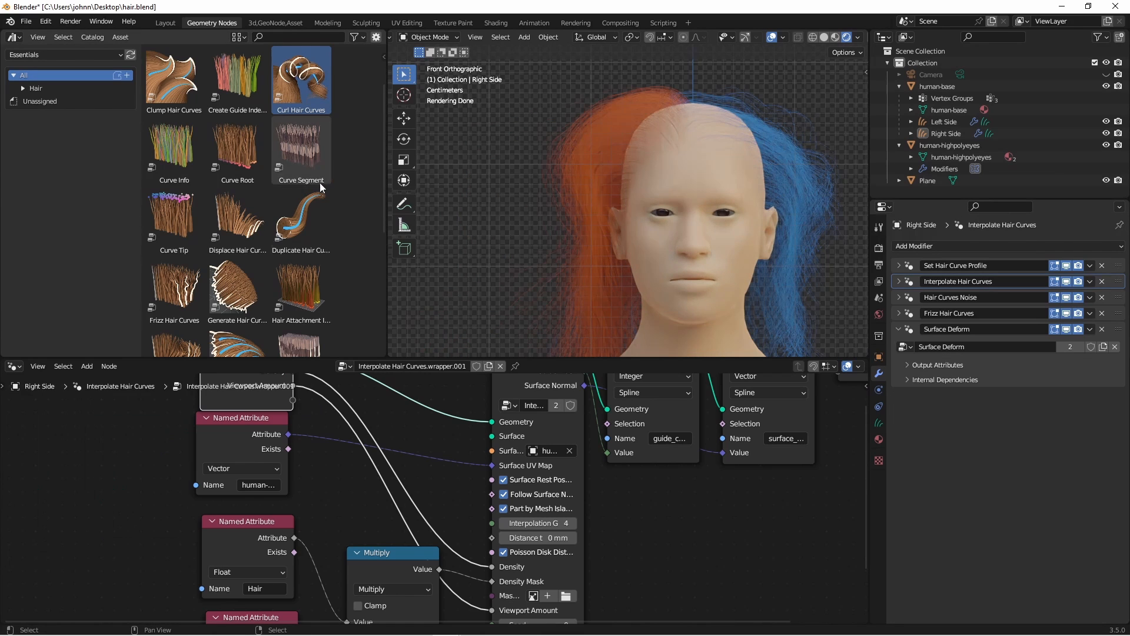
Add the Braid Hair Curves asset to the Right Side hair and set its Radius to 10 mm
{"action": "scroll", "coordinate": [323, 200], "scroll_direction": "down", "scroll_amount": 5}
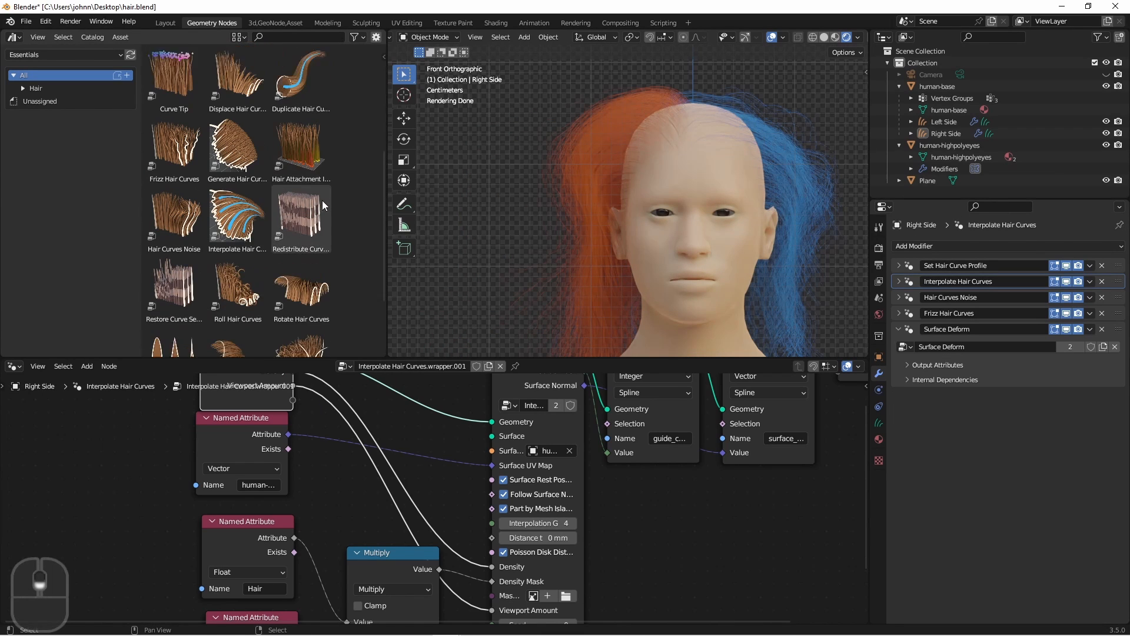
{"action": "scroll", "coordinate": [323, 200], "scroll_direction": "up", "scroll_amount": 10}
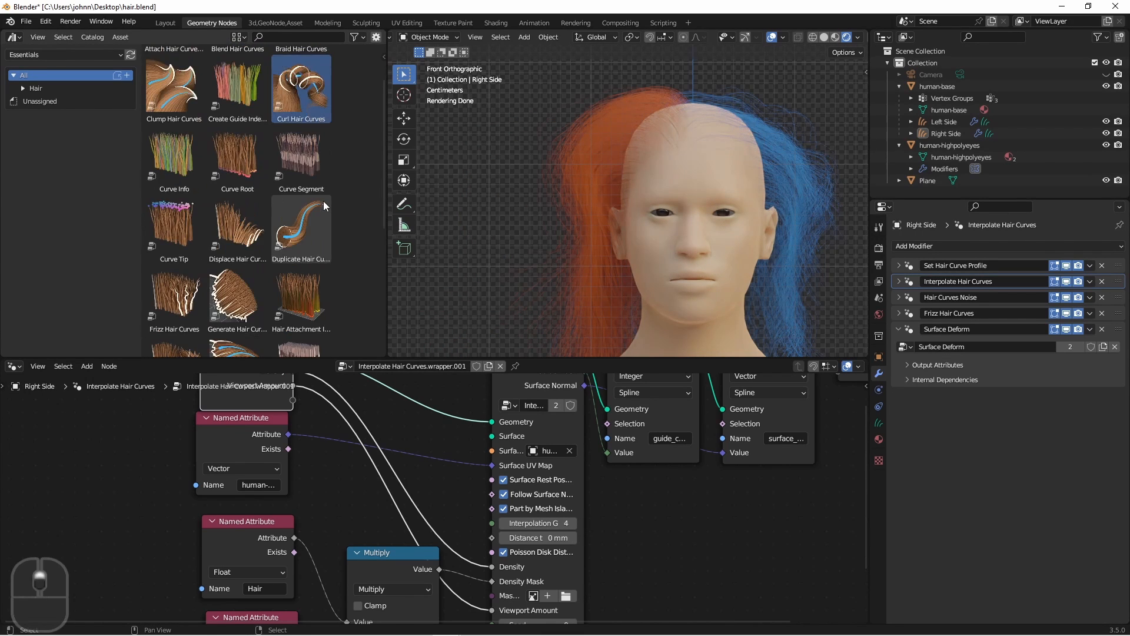
{"action": "left_click_drag", "start_coordinate": [295, 73], "coordinate": [585, 180]}
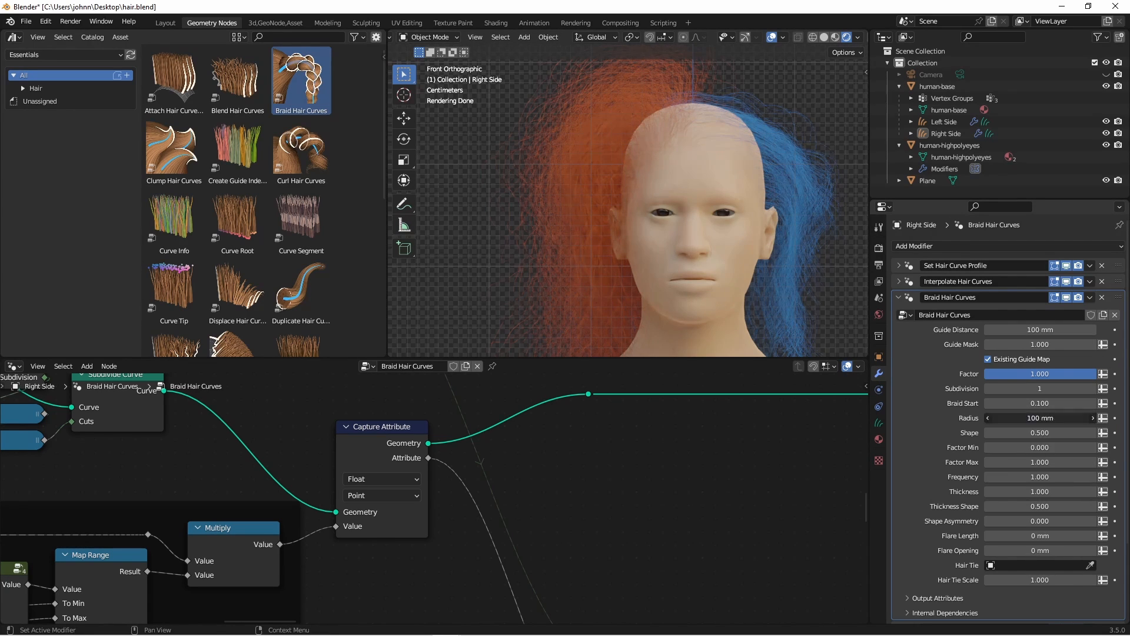
{"action": "left_click", "coordinate": [1030, 420]}
{"action": "type", "text": "10mm"}
{"action": "key", "text": "Return"}
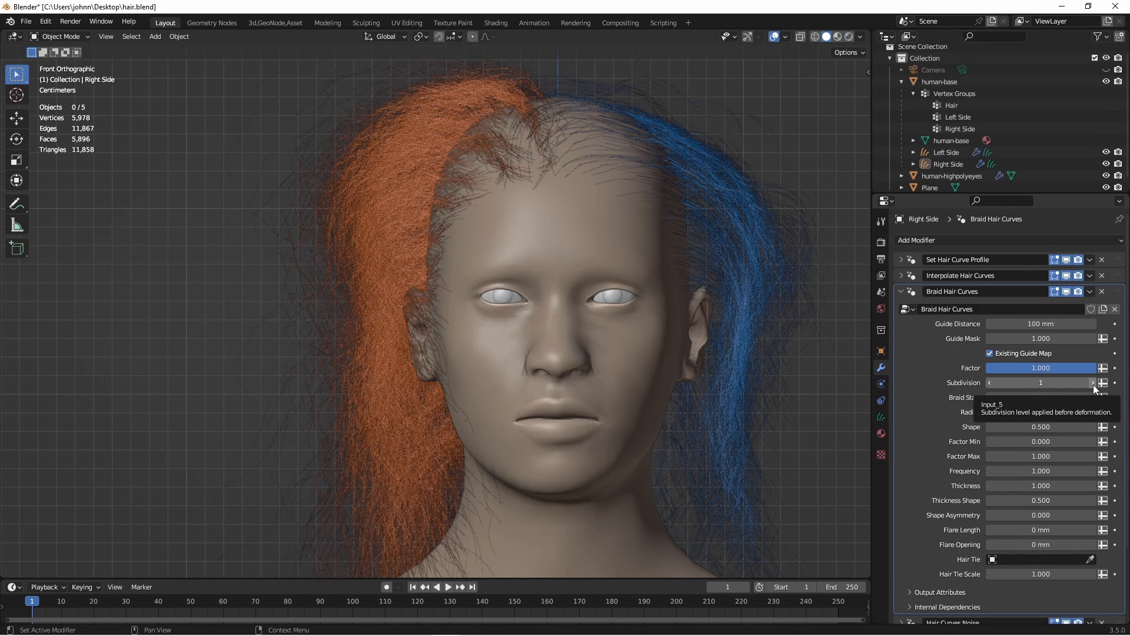
Set the Right Side's Braid Hair Curves Subdivision to 3 and its Interpolate Hair Curves Viewport Amount to 1
{"action": "left_click", "coordinate": [1093, 383]}
{"action": "left_click", "coordinate": [1094, 382]}
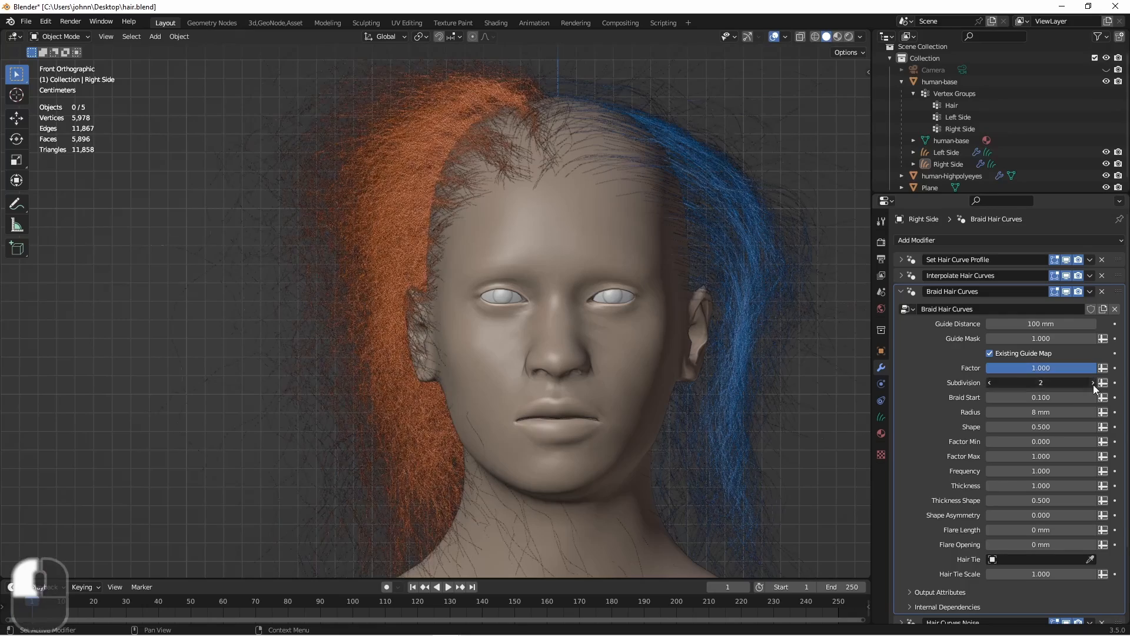
{"action": "left_click", "coordinate": [899, 275]}
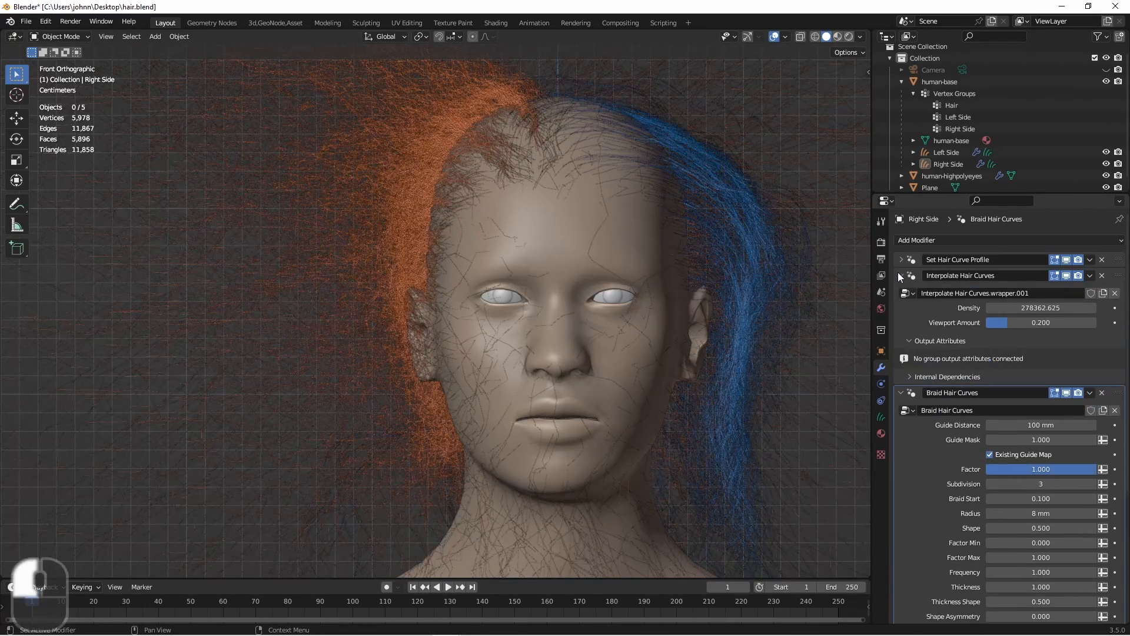
{"action": "left_click", "coordinate": [1008, 321]}
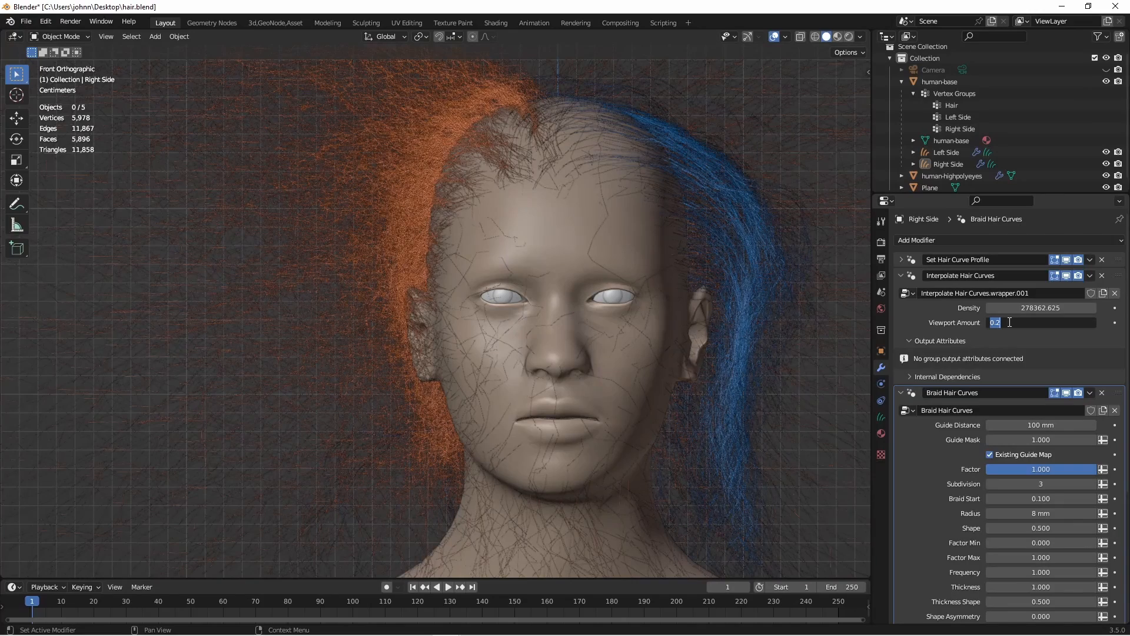
{"action": "type", "text": "1"}
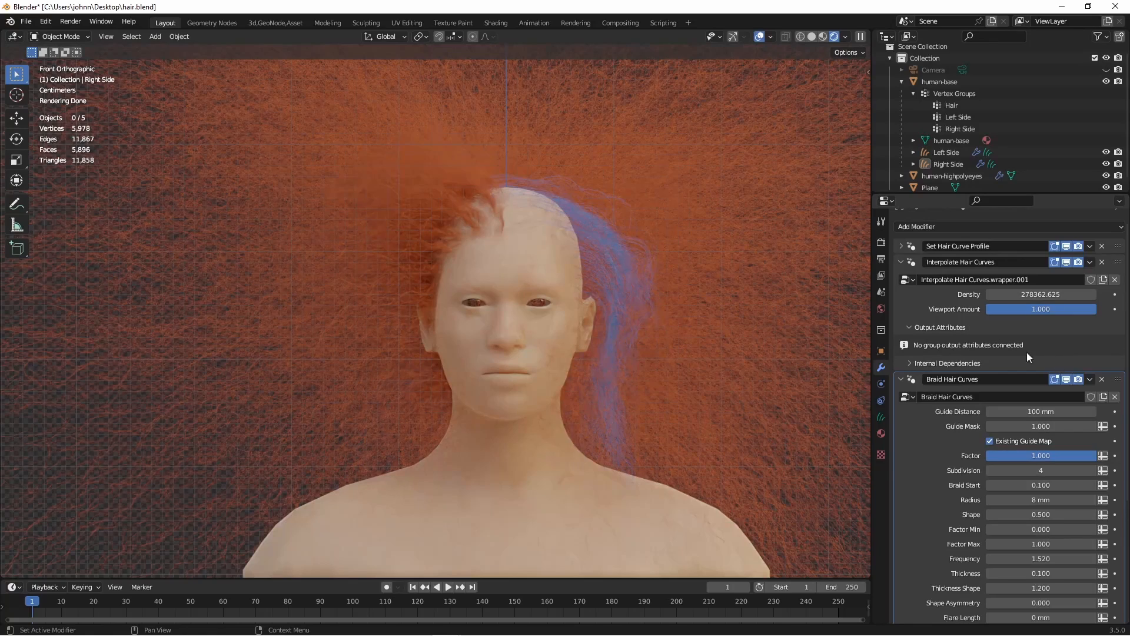
Disable the Right Side's Hair Curves Noise and Frizz Hair Curves modifiers in both viewport and render
{"action": "scroll", "coordinate": [951, 441], "scroll_direction": "down", "scroll_amount": 6}
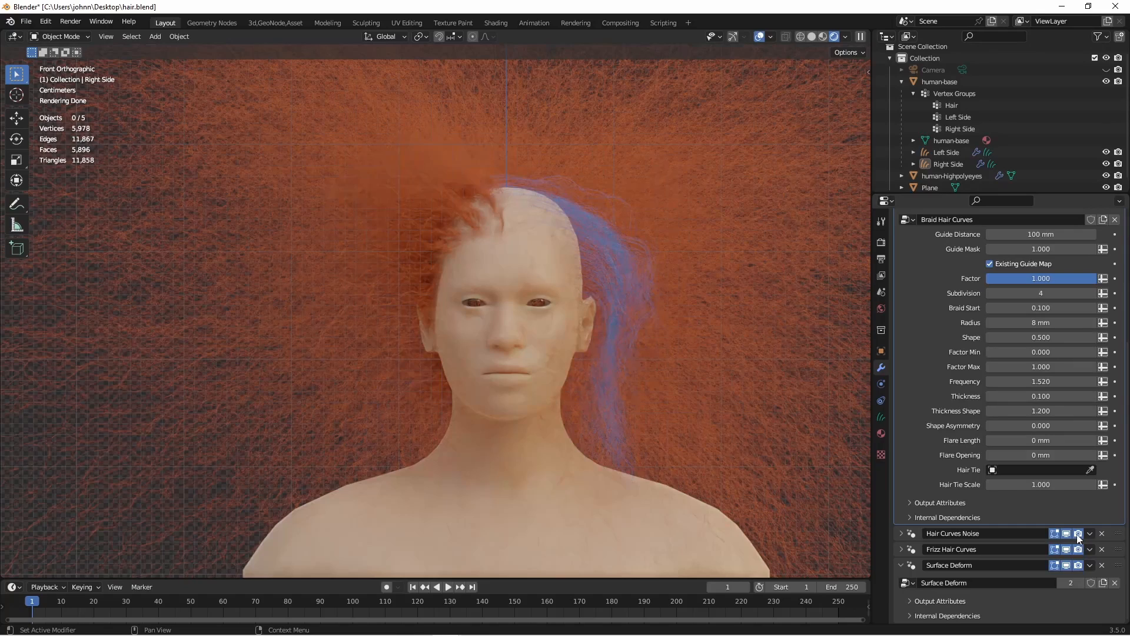
{"action": "left_click_drag", "start_coordinate": [1078, 534], "coordinate": [1067, 533]}
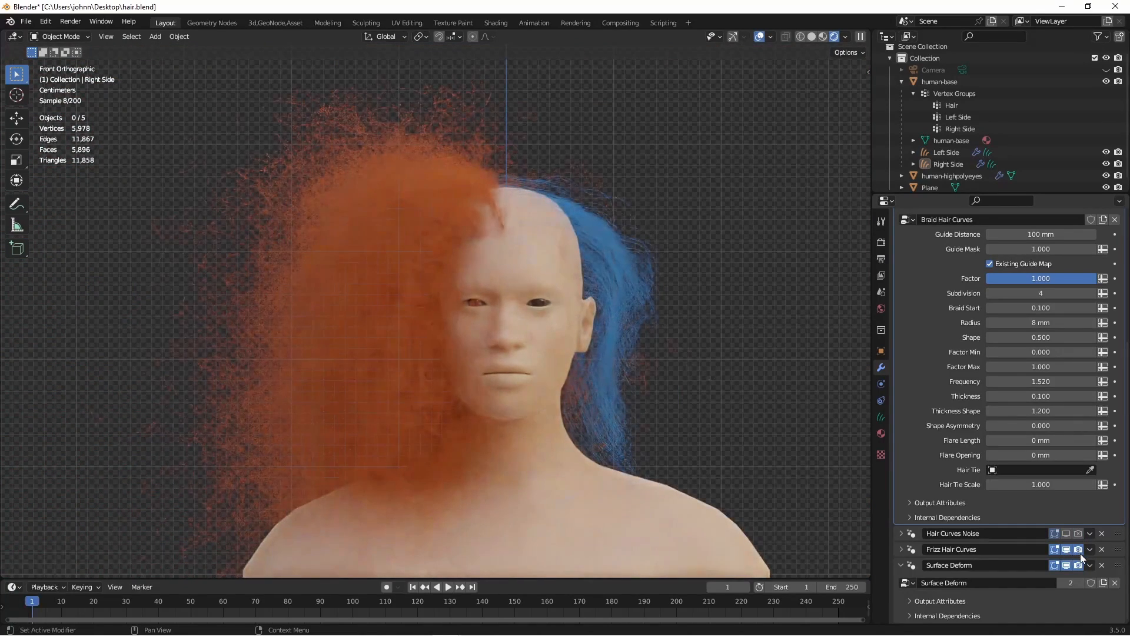
{"action": "left_click_drag", "start_coordinate": [1076, 551], "coordinate": [1064, 547]}
{"action": "middle_click_drag", "start_coordinate": [597, 199], "coordinate": [588, 227], "text": "shift"}
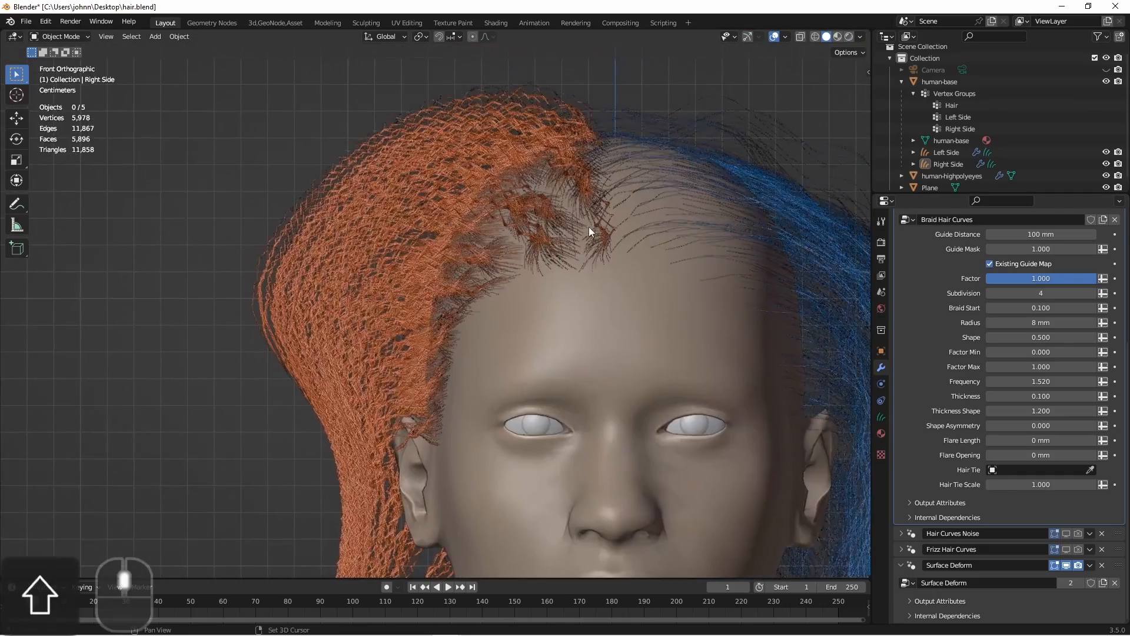
{"action": "left_click", "coordinate": [472, 146]}
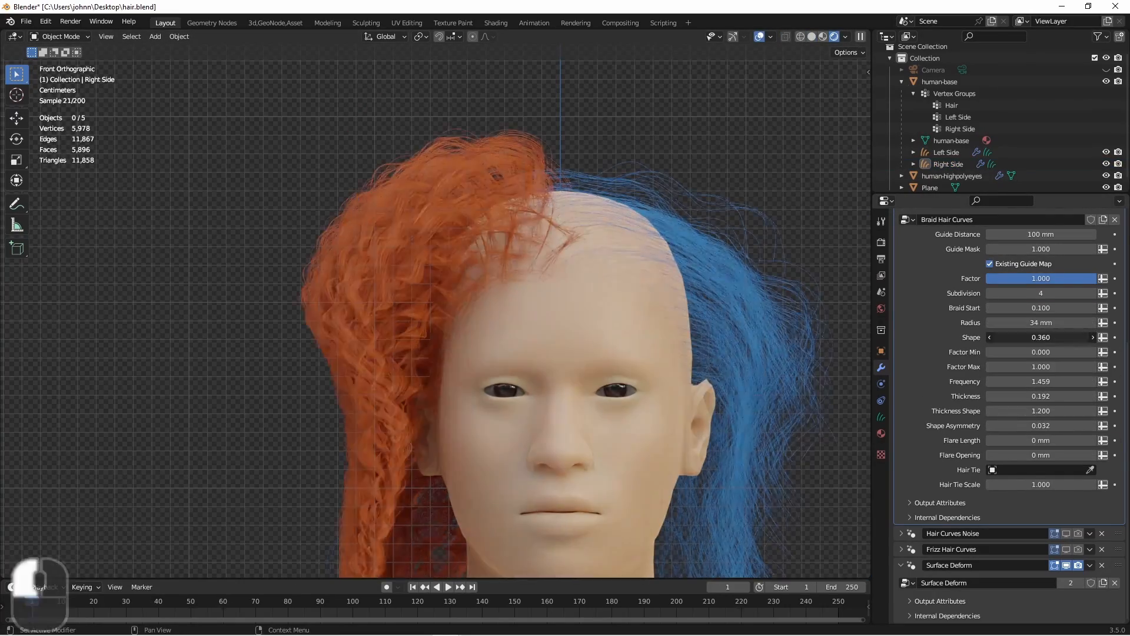
Collapse the Braid Hair Curves modifier and set the Right Side's Interpolate Hair Curves Density to 1000000
{"action": "scroll", "coordinate": [906, 323], "scroll_direction": "up", "scroll_amount": 5}
{"action": "left_click", "coordinate": [905, 320]}
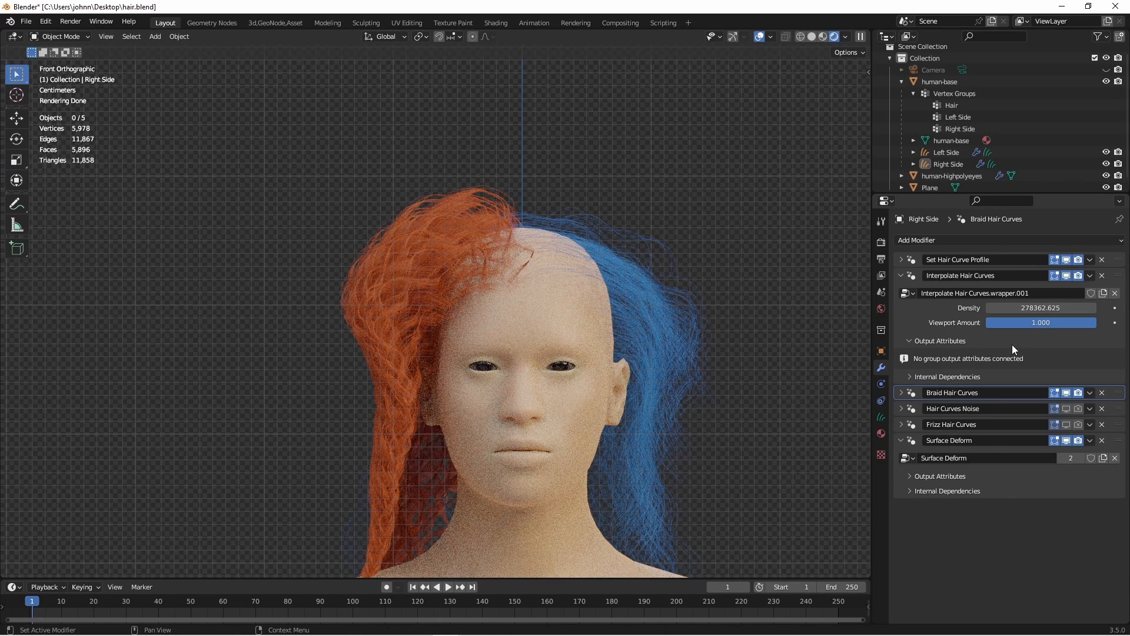
{"action": "left_click", "coordinate": [1033, 308]}
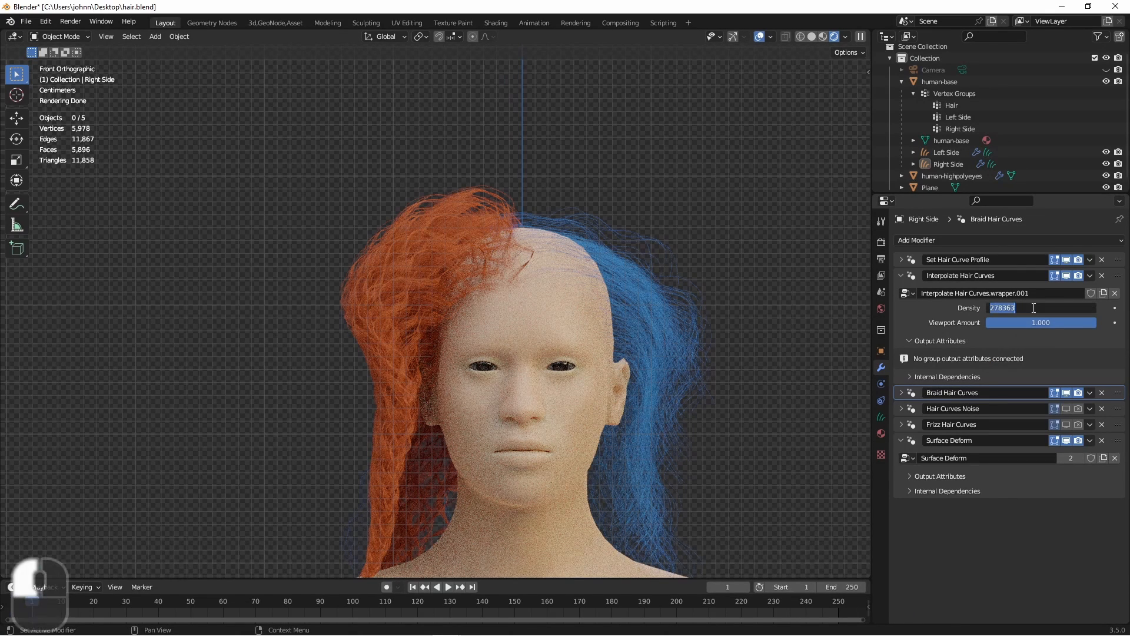
{"action": "type", "text": "1000000"}
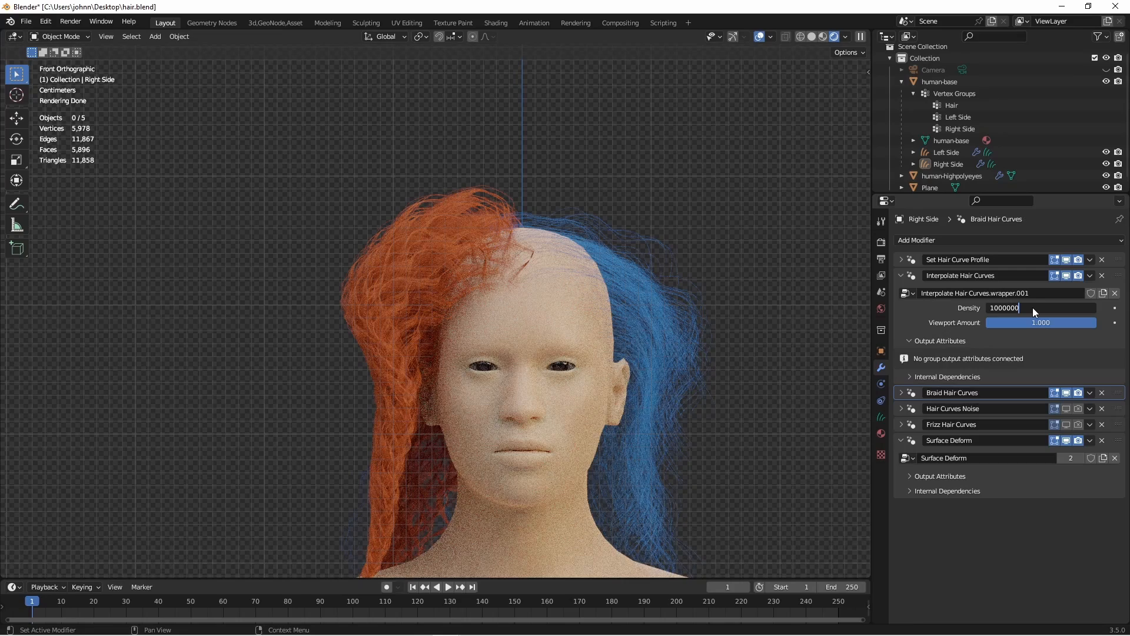
{"action": "key", "text": "Return"}
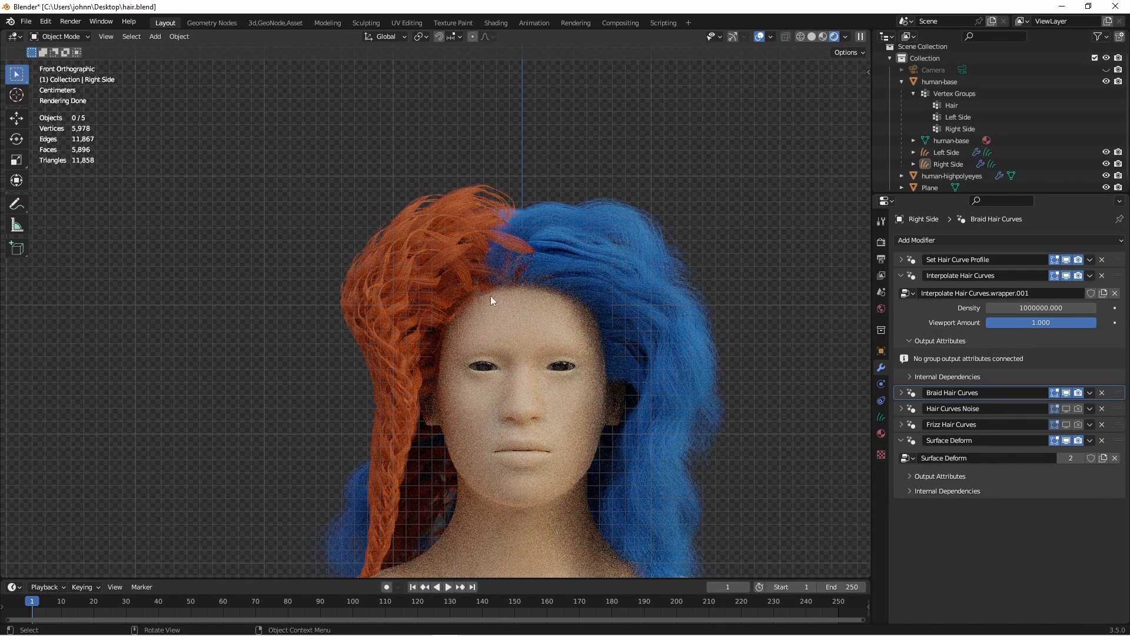
In solid shading, enter Sculpt Mode on the Right Side hair and erase all its guide curves with the Delete brush
{"action": "left_click", "coordinate": [812, 37]}
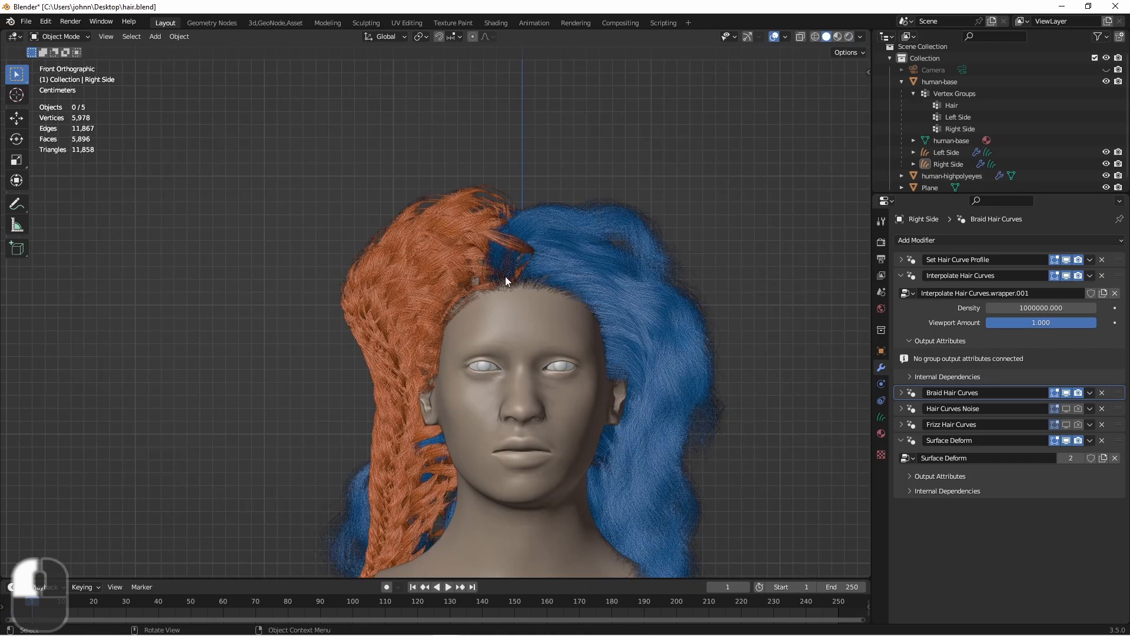
{"action": "left_click", "coordinate": [418, 270]}
{"action": "middle_click_drag", "start_coordinate": [472, 323], "coordinate": [465, 211], "text": "shift"}
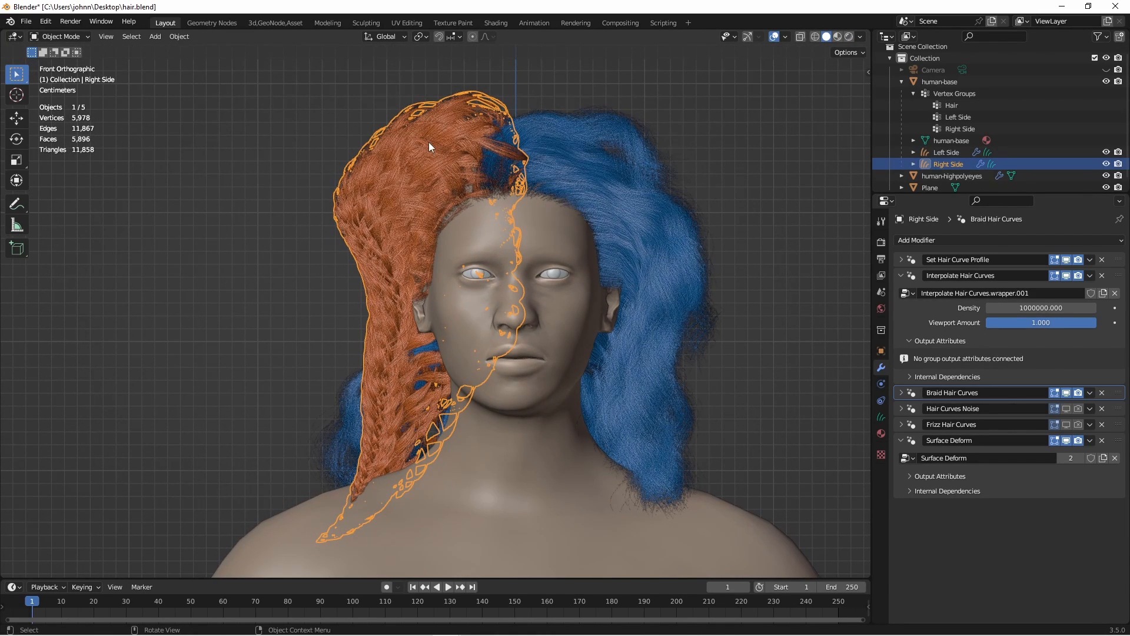
{"action": "key", "text": "ctrl+Tab"}
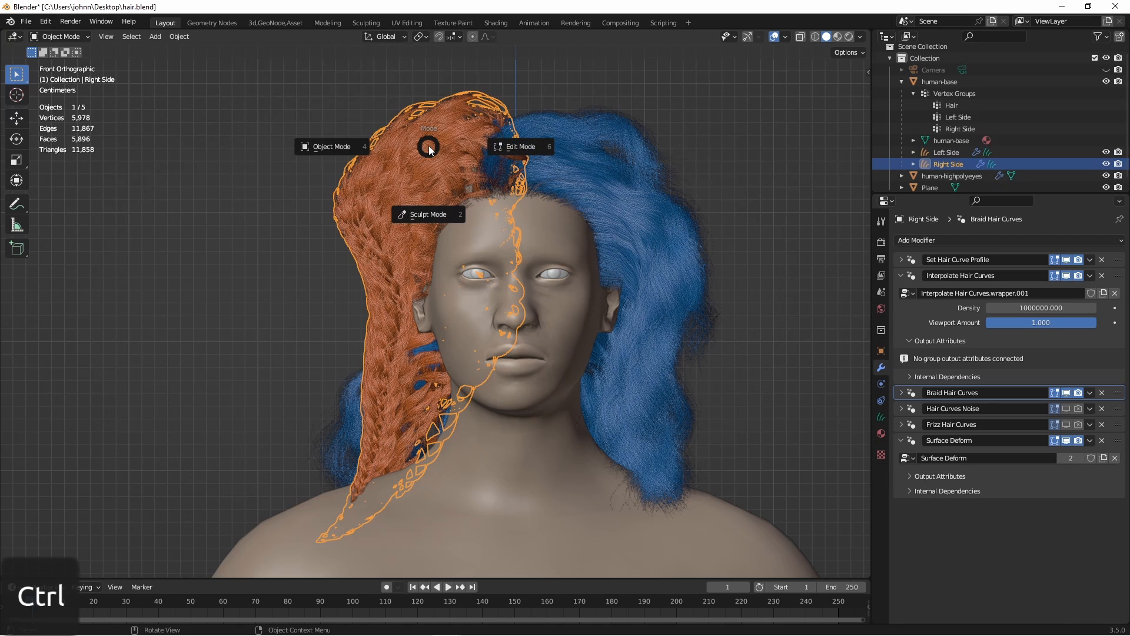
{"action": "left_click", "coordinate": [434, 214]}
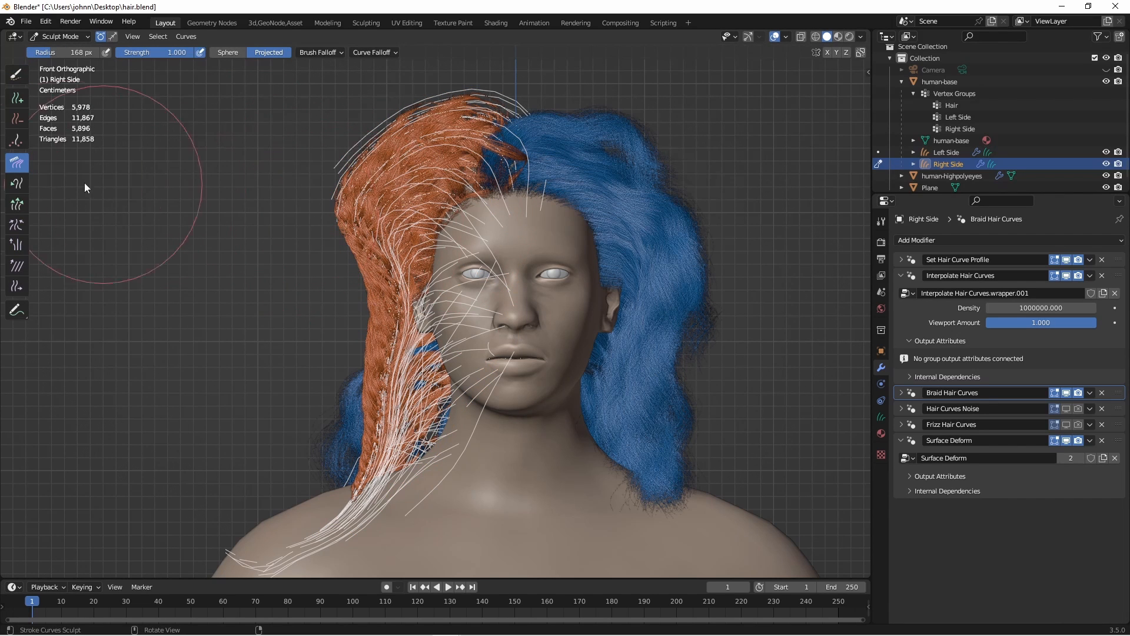
{"action": "left_click", "coordinate": [17, 118]}
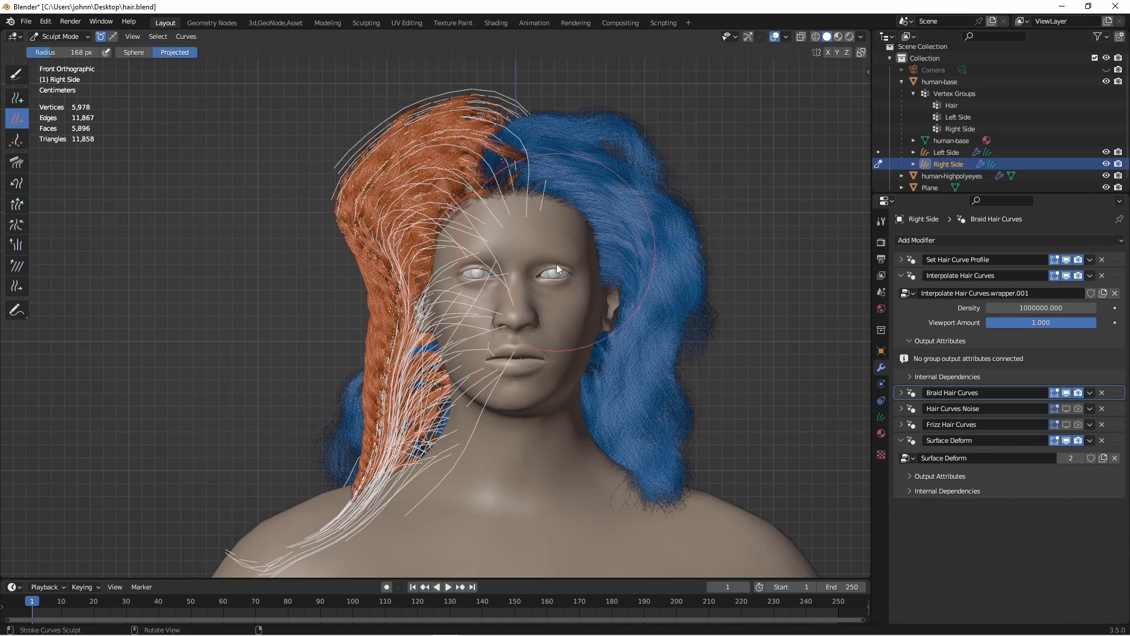
{"action": "mouse_move", "coordinate": [489, 481]}
{"action": "left_mouse_down"}
{"action": "mouse_move", "coordinate": [464, 310]}
{"action": "mouse_move", "coordinate": [469, 207]}
{"action": "mouse_move", "coordinate": [501, 114]}
{"action": "left_mouse_up"}
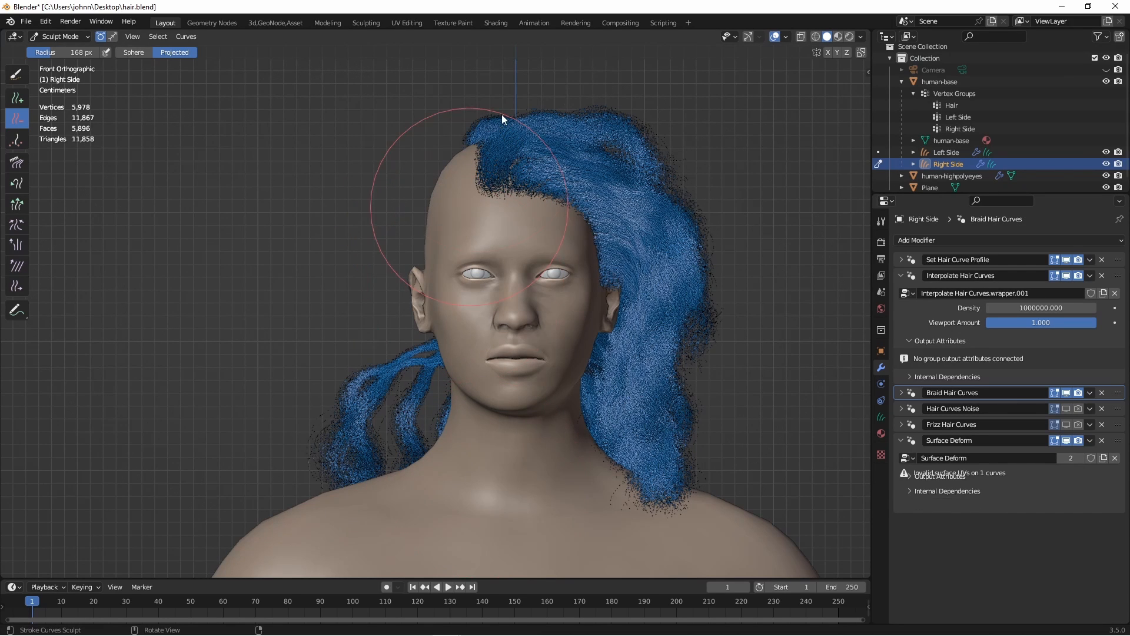
Place a single guide curve near the front of the Right Side scalp using the Add brush with a 39 px radius
{"action": "left_click", "coordinate": [17, 98]}
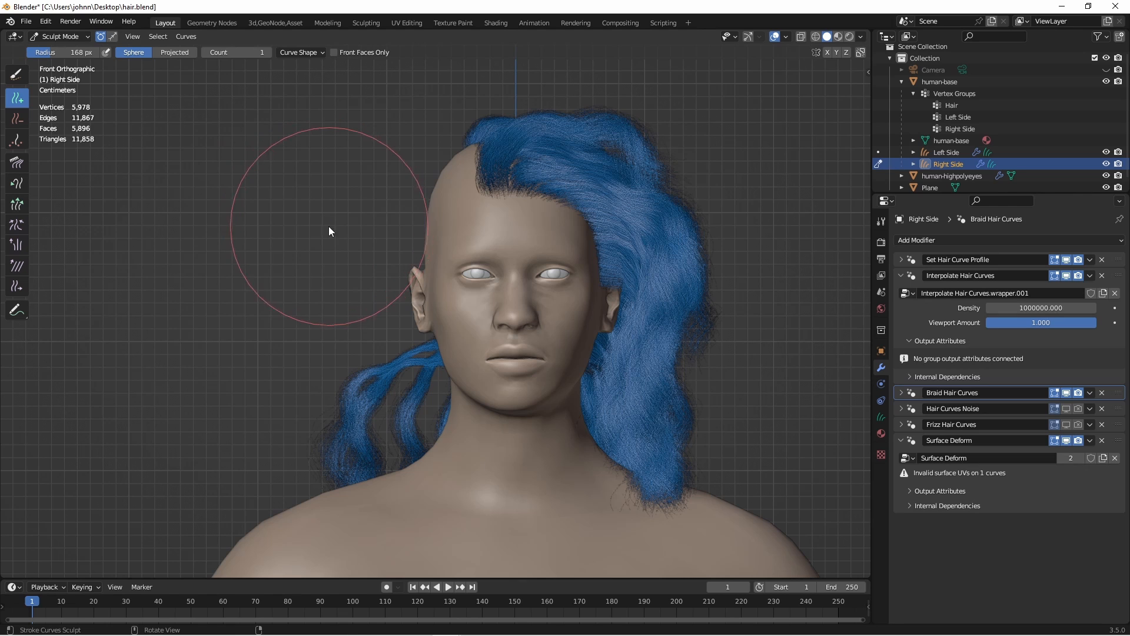
{"action": "key", "text": "s"}
{"action": "key", "text": "f"}
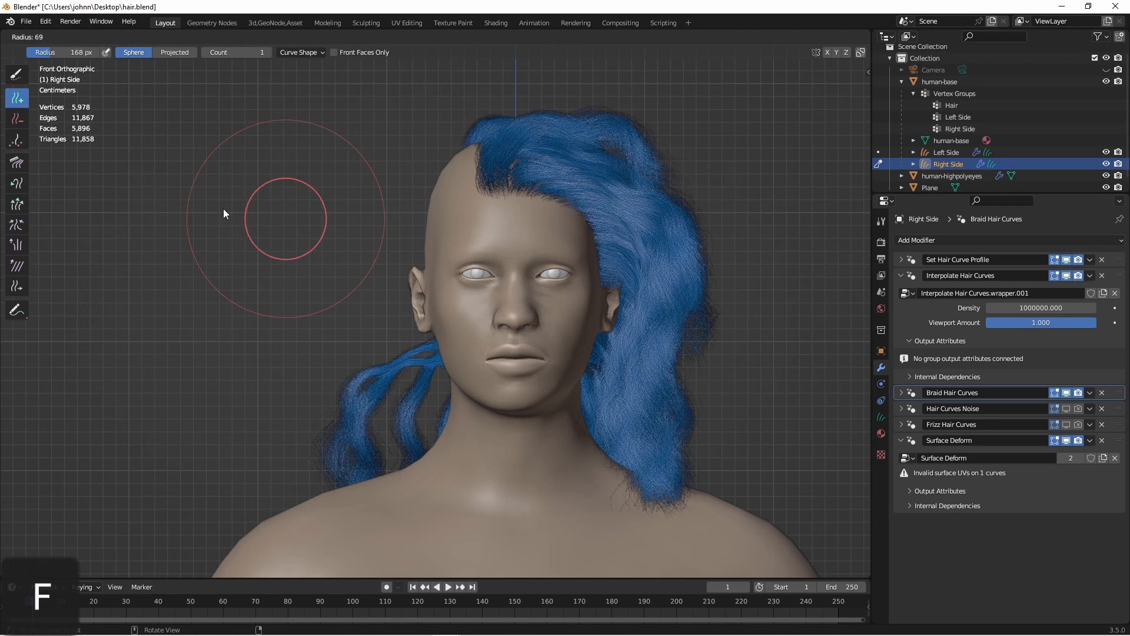
{"action": "left_click", "coordinate": [211, 213]}
{"action": "middle_click_drag", "start_coordinate": [376, 220], "coordinate": [438, 238]}
{"action": "left_click", "coordinate": [471, 185]}
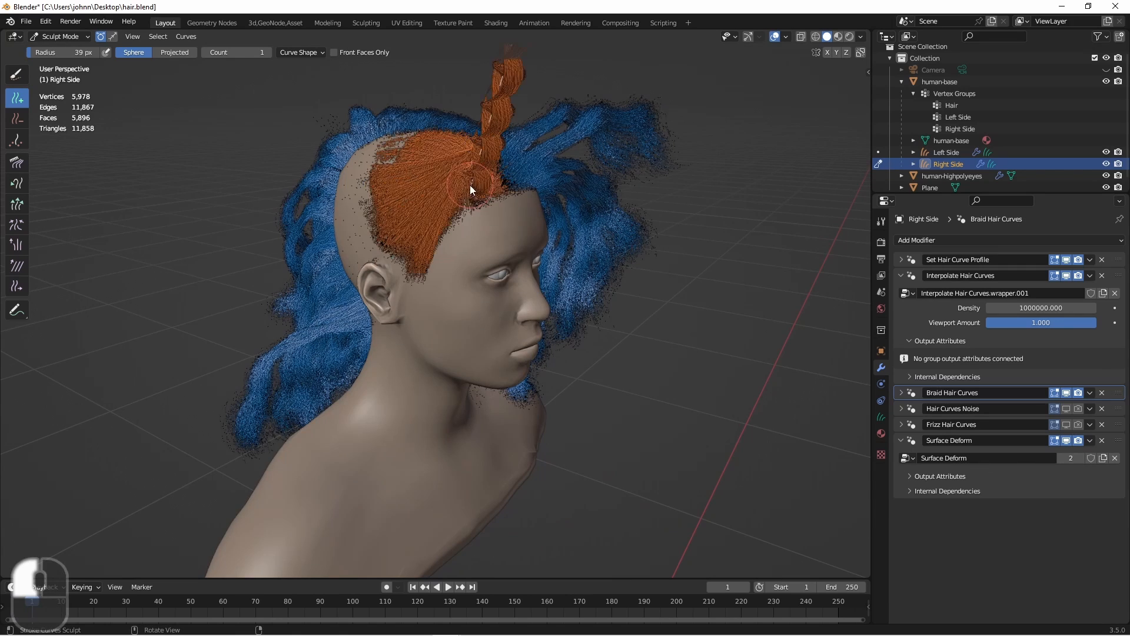
Set the Braid Hair Curves Shape to 0.148, Thickness to 0.535 and Thickness Shape to 0.170 for the Right Side
{"action": "key", "text": "grave"}
{"action": "left_click", "coordinate": [442, 172]}
{"action": "middle_click_drag", "start_coordinate": [442, 171], "coordinate": [501, 313], "text": "shift"}
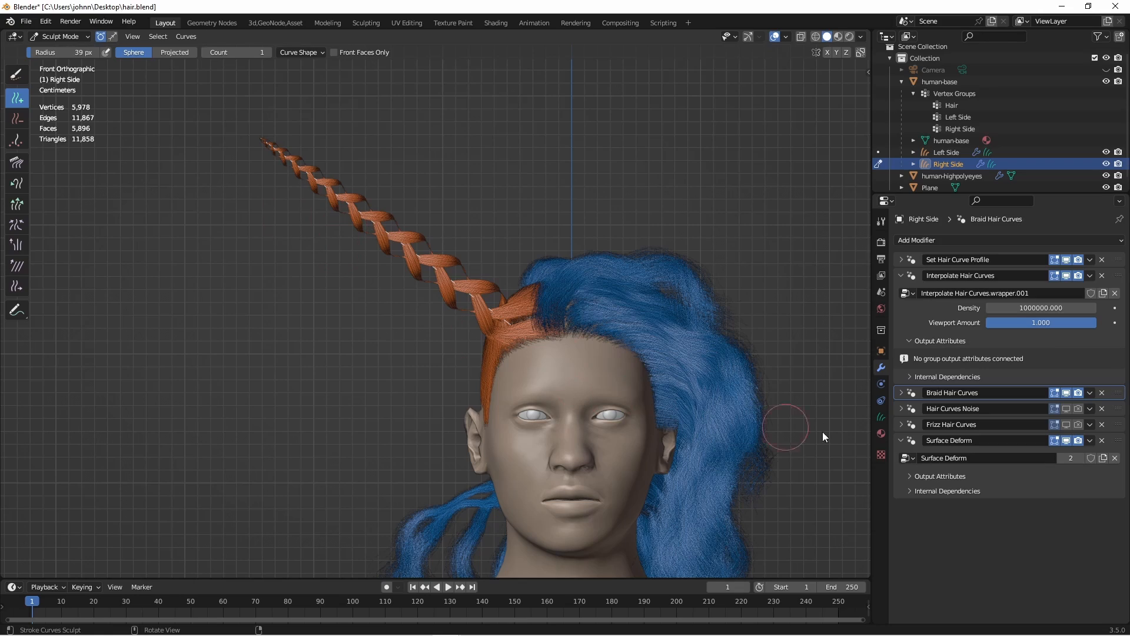
{"action": "left_click", "coordinate": [902, 393]}
{"action": "scroll", "coordinate": [1048, 417], "scroll_direction": "down", "scroll_amount": 4}
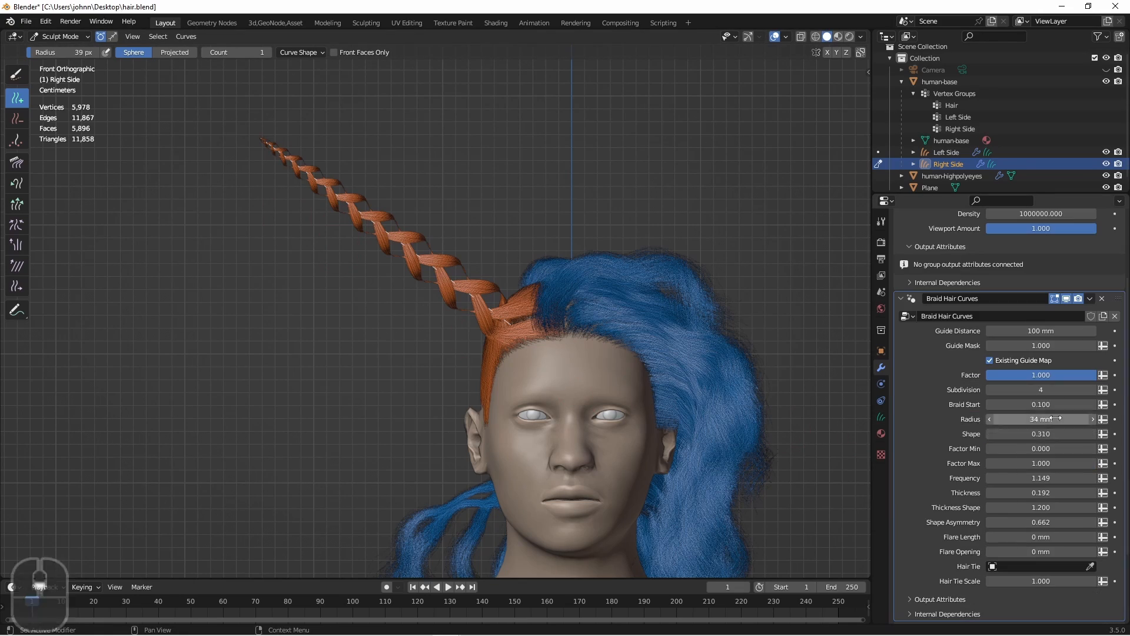
{"action": "left_click_drag", "start_coordinate": [1058, 433], "coordinate": [1001, 434], "text": "shift"}
{"action": "left_click_drag", "start_coordinate": [1053, 493], "coordinate": [1089, 493], "text": "shift"}
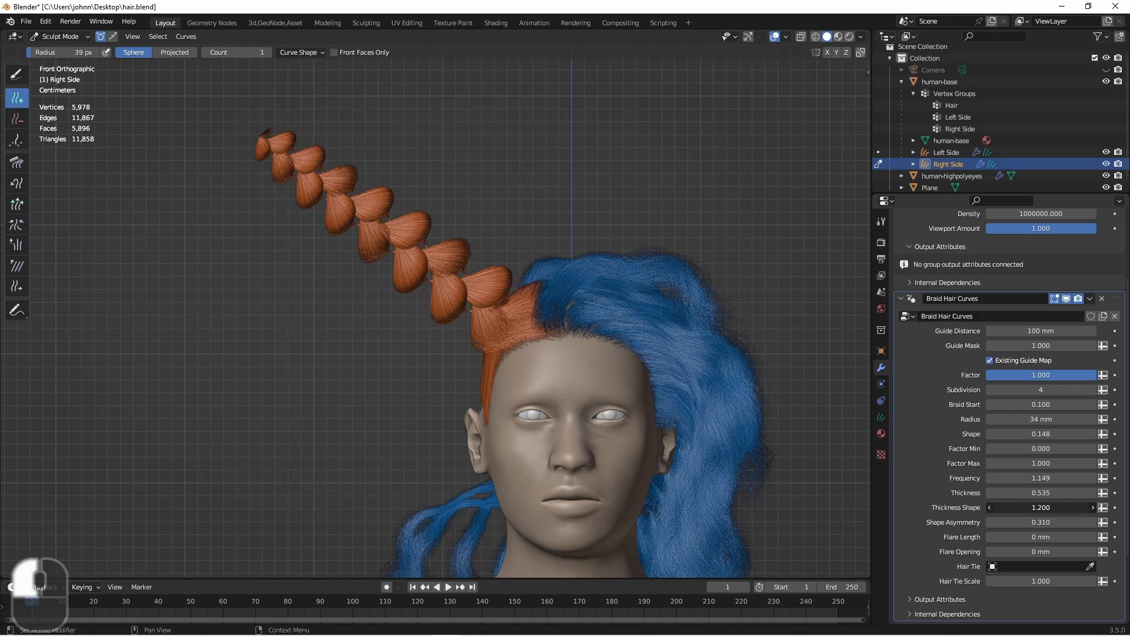
{"action": "left_click_drag", "start_coordinate": [1041, 507], "coordinate": [1012, 507]}
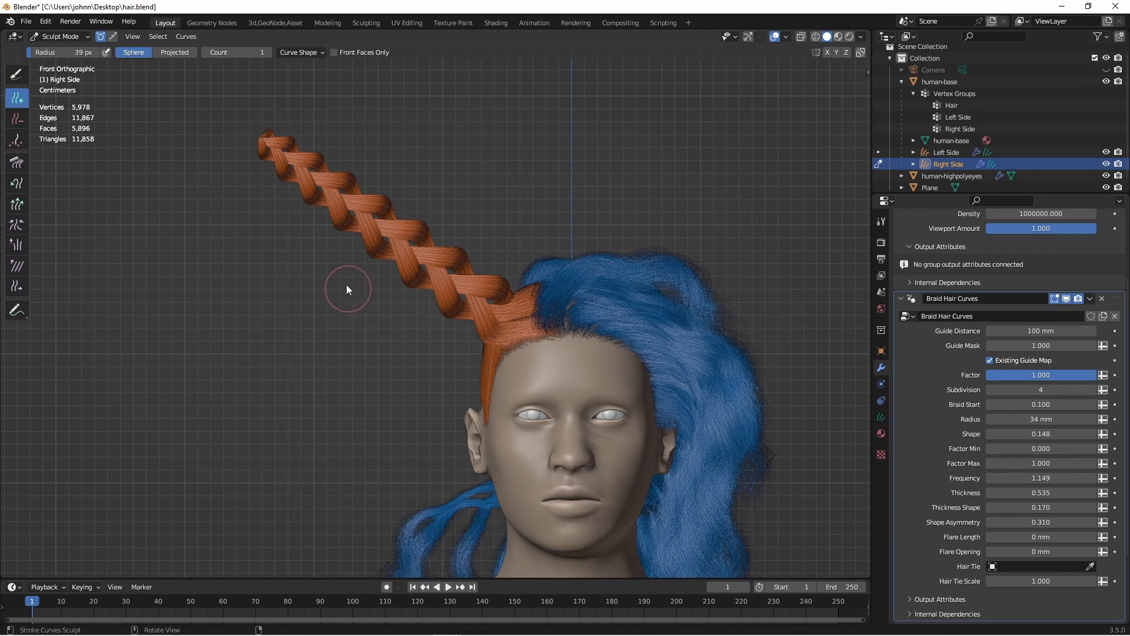
Add more guide curves across the side and back of the Right Side scalp to form additional braids
{"action": "middle_click_drag", "start_coordinate": [347, 284], "coordinate": [407, 284]}
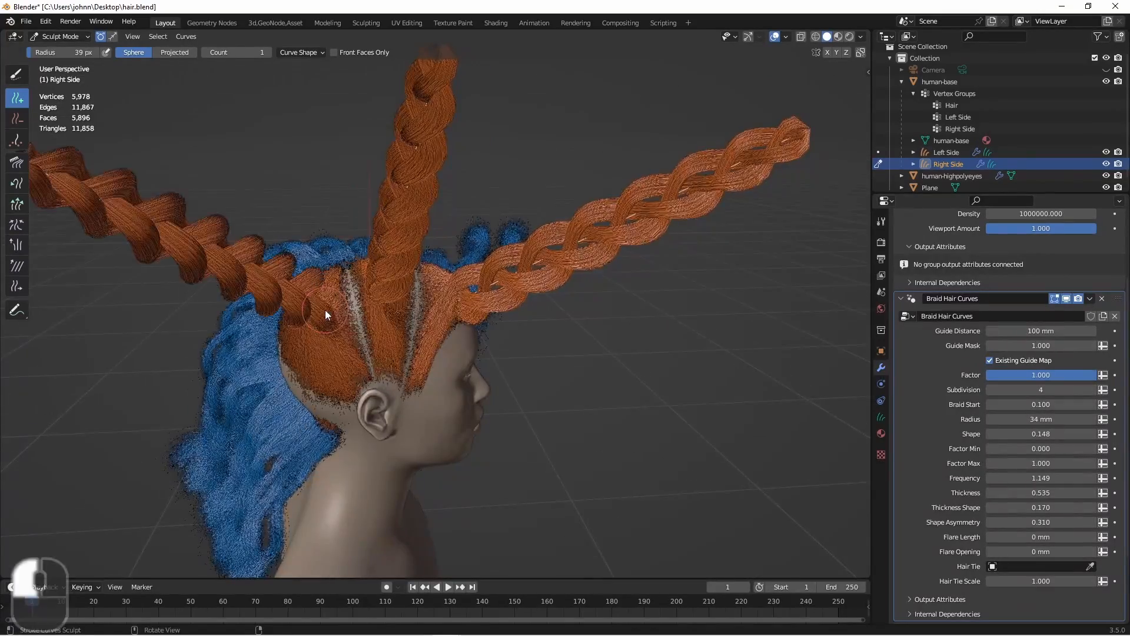
{"action": "middle_click_drag", "start_coordinate": [325, 310], "coordinate": [394, 365]}
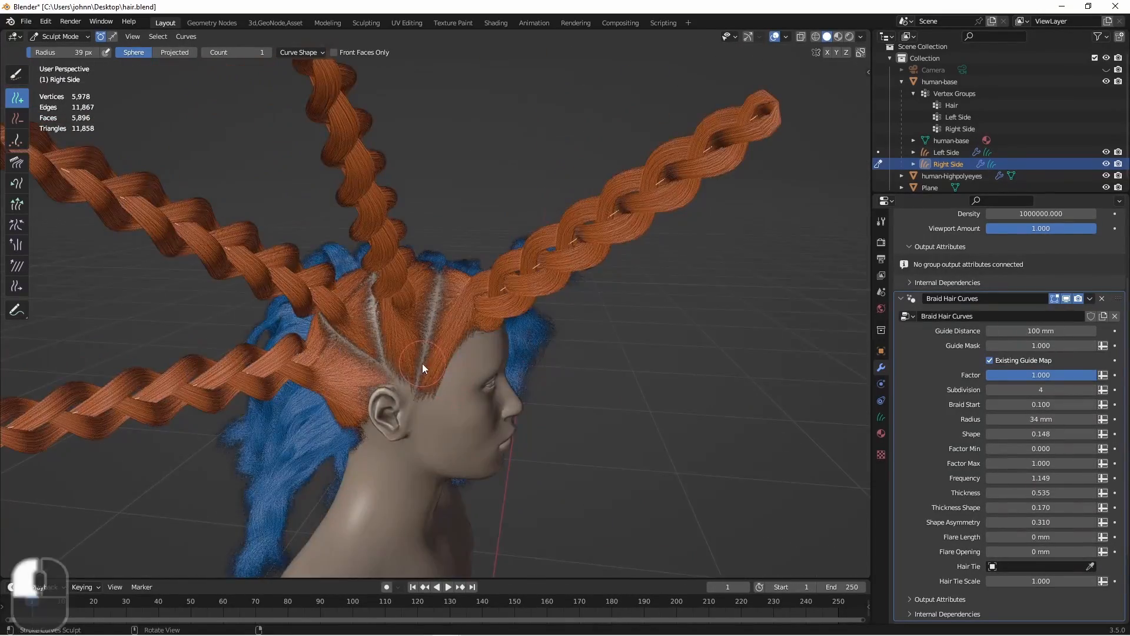
{"action": "middle_click_drag", "start_coordinate": [422, 362], "coordinate": [285, 404]}
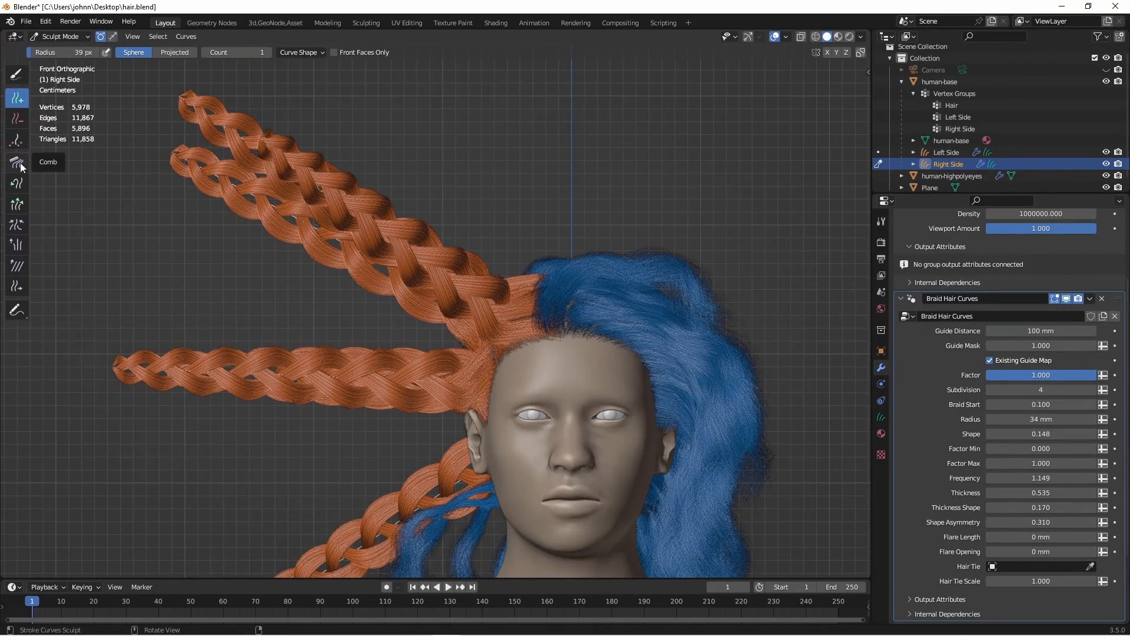
With the Comb brush at a 259 px radius, bend the outstretched Right Side braids downward
{"action": "left_click", "coordinate": [17, 167]}
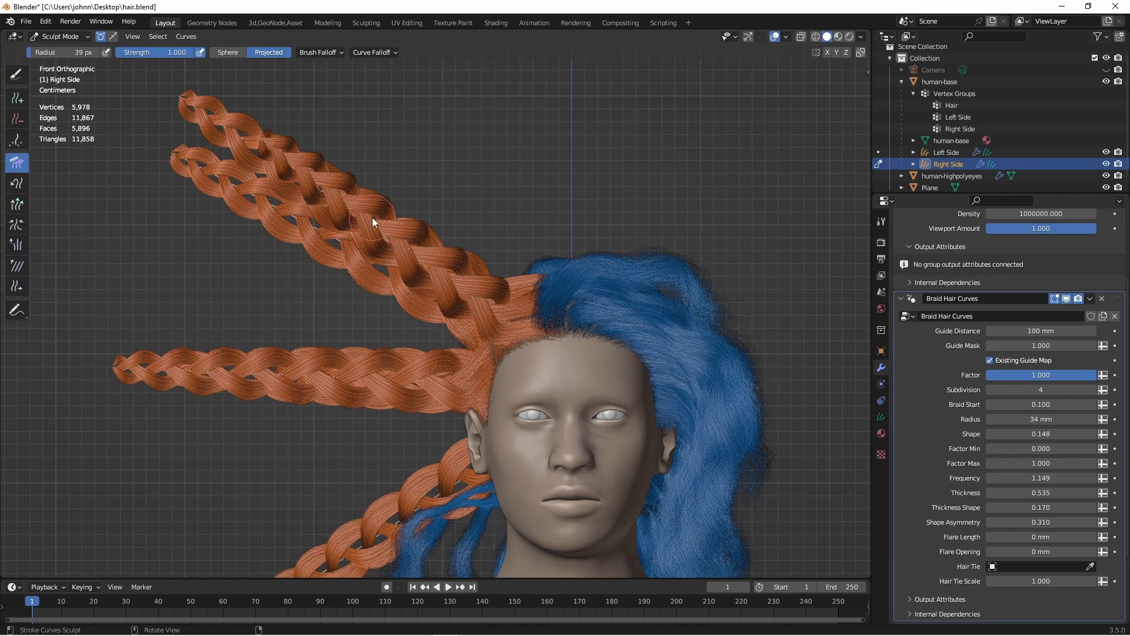
{"action": "key", "text": "d"}
{"action": "key", "text": "f"}
{"action": "left_click", "coordinate": [530, 205]}
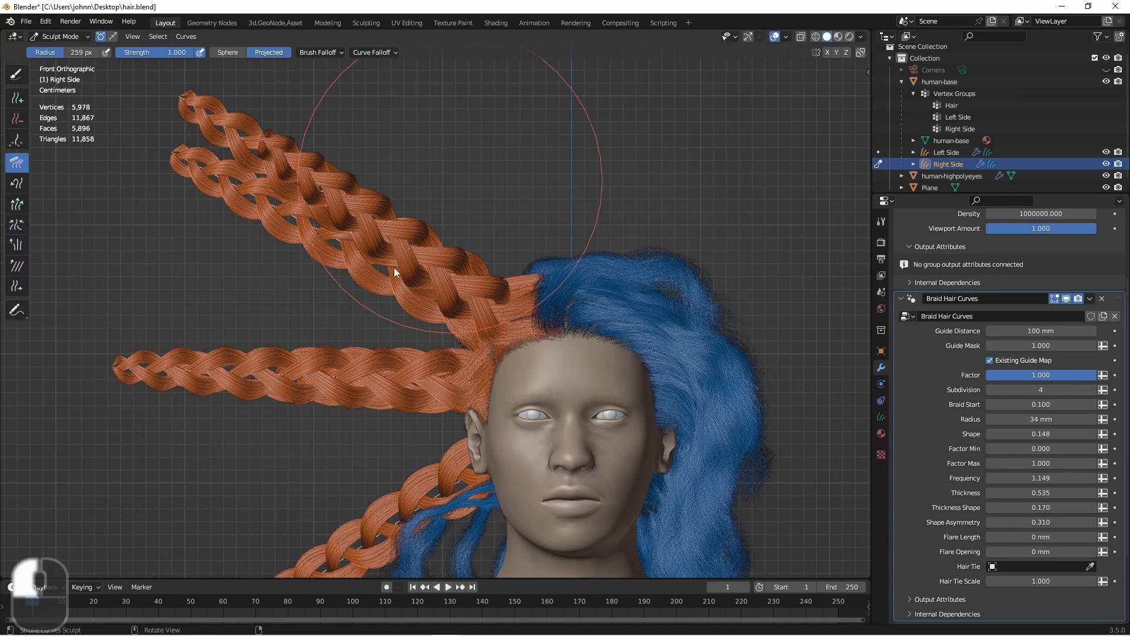
{"action": "mouse_move", "coordinate": [341, 396]}
{"action": "left_mouse_down"}
{"action": "mouse_move", "coordinate": [338, 415]}
{"action": "mouse_move", "coordinate": [434, 229]}
{"action": "left_mouse_up"}
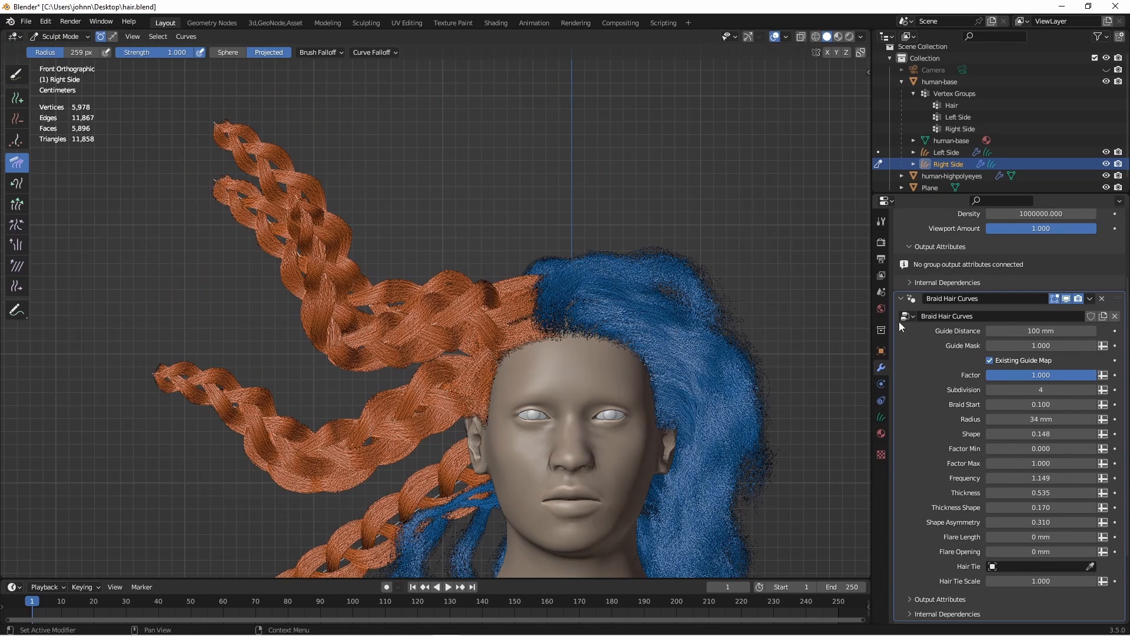
Set the Viewport Amount of the Right Side's Interpolate Hair Curves modifier to 0.1
{"action": "scroll", "coordinate": [906, 265], "scroll_direction": "up", "scroll_amount": 4}
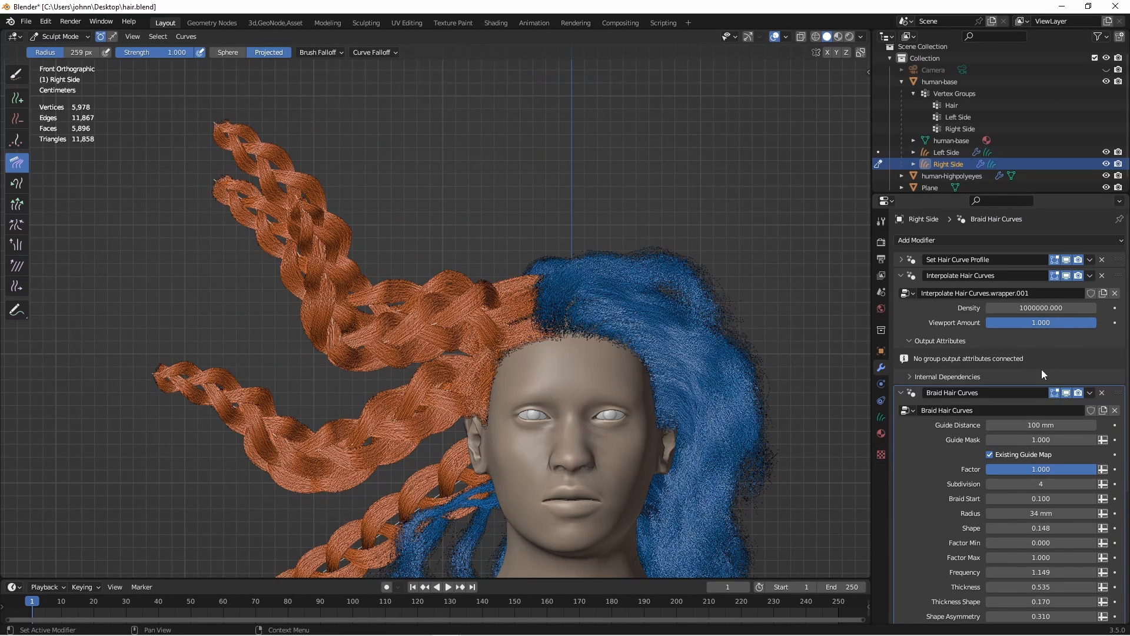
{"action": "left_click", "coordinate": [1038, 323]}
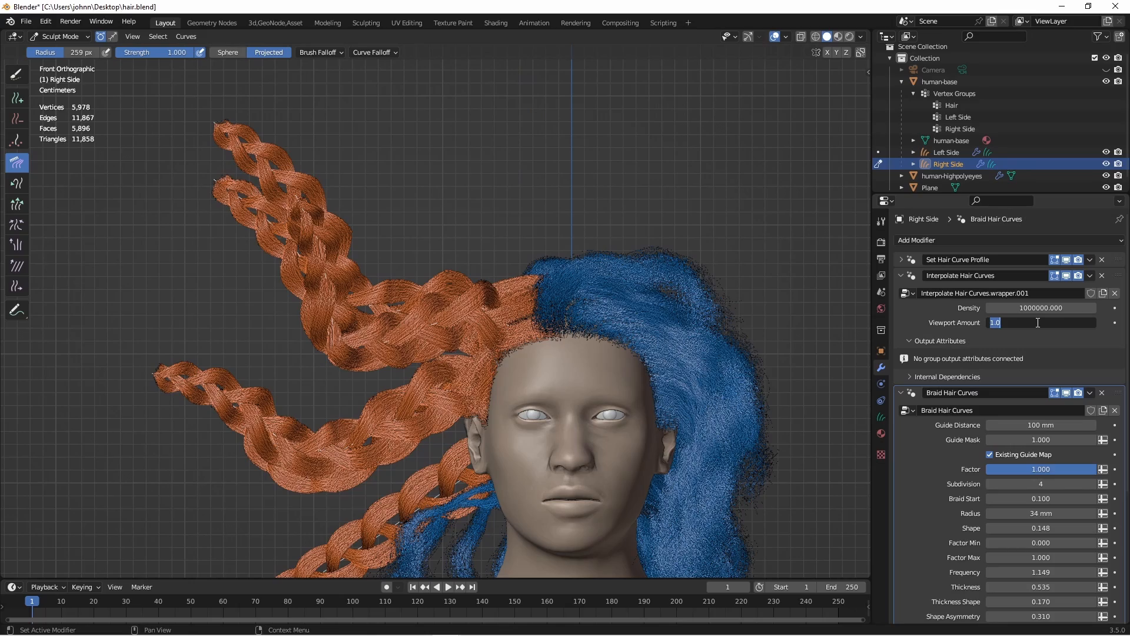
{"action": "type", "text": "0.1"}
{"action": "key", "text": "Return"}
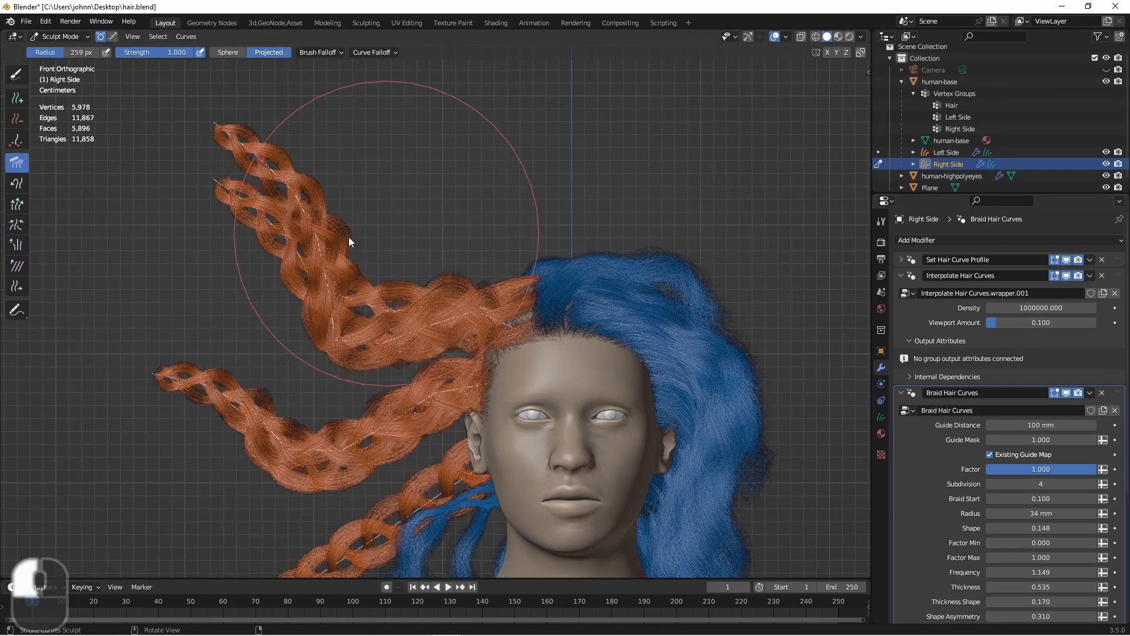
Comb the Right Side braids down beside the face toward the shoulder and check them through the camera
{"action": "mouse_move", "coordinate": [349, 242]}
{"action": "left_mouse_down"}
{"action": "mouse_move", "coordinate": [277, 531]}
{"action": "mouse_move", "coordinate": [374, 406]}
{"action": "left_mouse_up"}
{"action": "middle_click_drag", "start_coordinate": [514, 387], "coordinate": [512, 274], "text": "shift"}
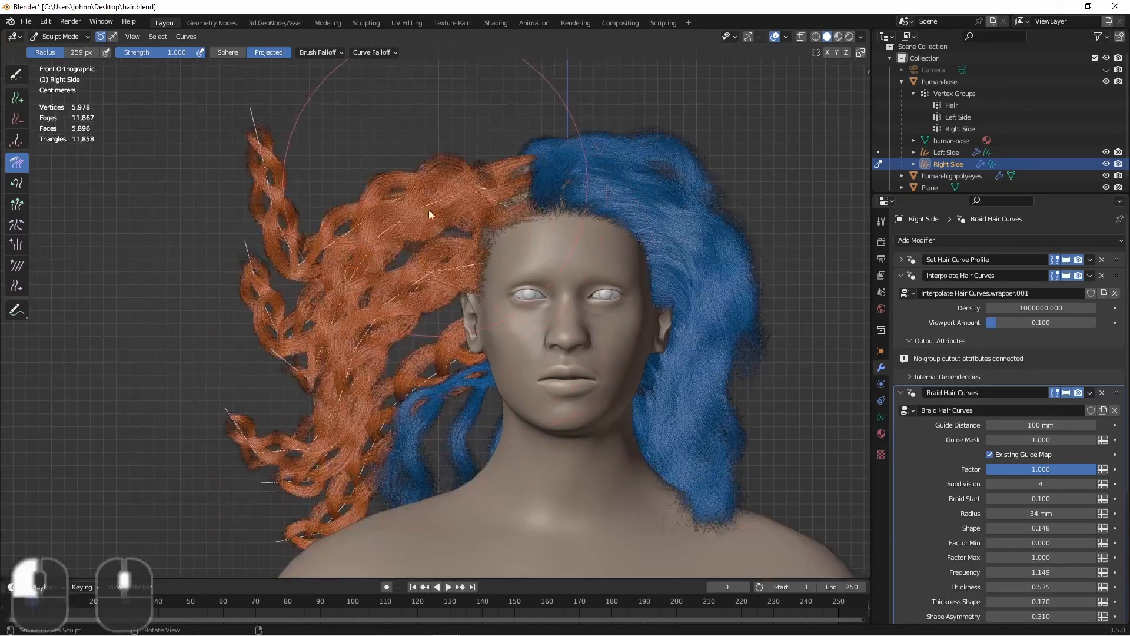
{"action": "mouse_move", "coordinate": [434, 214]}
{"action": "left_mouse_down"}
{"action": "mouse_move", "coordinate": [475, 471]}
{"action": "mouse_move", "coordinate": [341, 242]}
{"action": "mouse_move", "coordinate": [359, 557]}
{"action": "mouse_move", "coordinate": [332, 268]}
{"action": "mouse_move", "coordinate": [253, 252]}
{"action": "mouse_move", "coordinate": [441, 355]}
{"action": "mouse_move", "coordinate": [412, 471]}
{"action": "mouse_move", "coordinate": [459, 221]}
{"action": "mouse_move", "coordinate": [496, 146]}
{"action": "mouse_move", "coordinate": [478, 280]}
{"action": "mouse_move", "coordinate": [420, 458]}
{"action": "mouse_move", "coordinate": [418, 501]}
{"action": "left_mouse_up"}
{"action": "key", "text": "ctrl+Tab"}
{"action": "key", "text": "KP_0"}
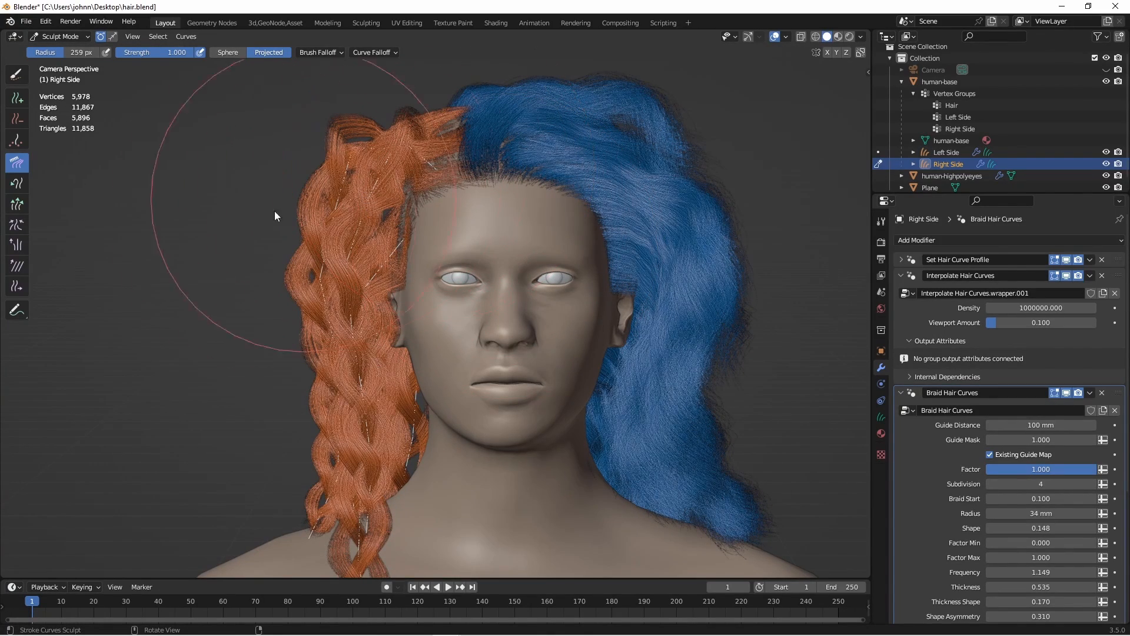
Reposition the Right Side braid roots along the front and side of the scalp using the Slide brush with a 65 px radius
{"action": "left_click", "coordinate": [19, 291]}
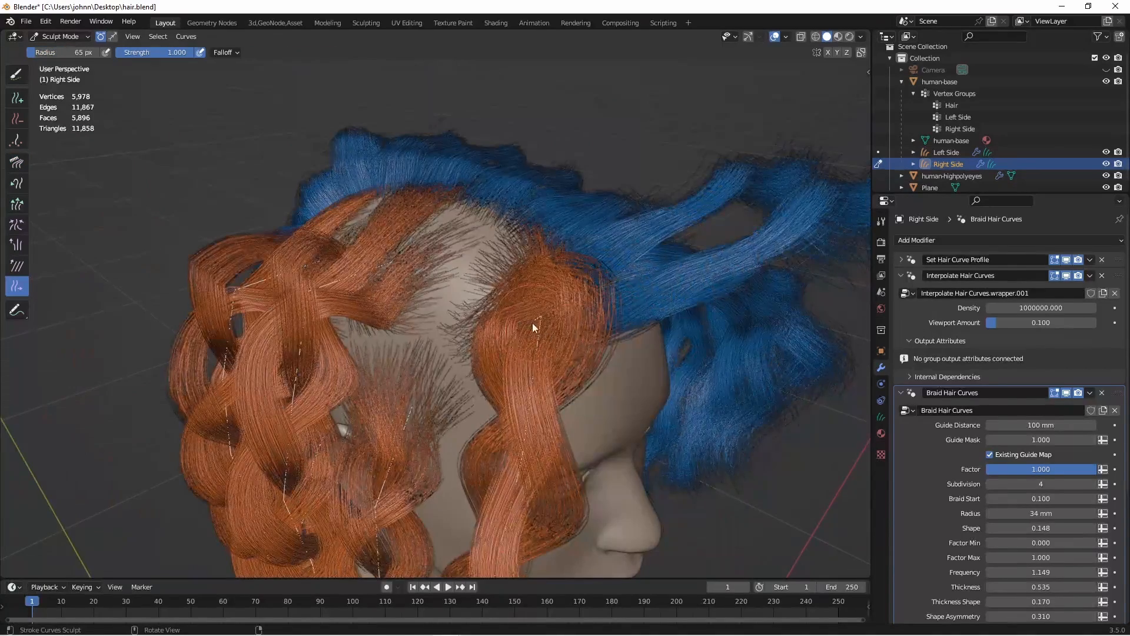
{"action": "mouse_move", "coordinate": [535, 324]}
{"action": "left_mouse_down"}
{"action": "mouse_move", "coordinate": [548, 322]}
{"action": "mouse_move", "coordinate": [468, 344]}
{"action": "mouse_move", "coordinate": [528, 341]}
{"action": "mouse_move", "coordinate": [581, 308]}
{"action": "left_mouse_up"}
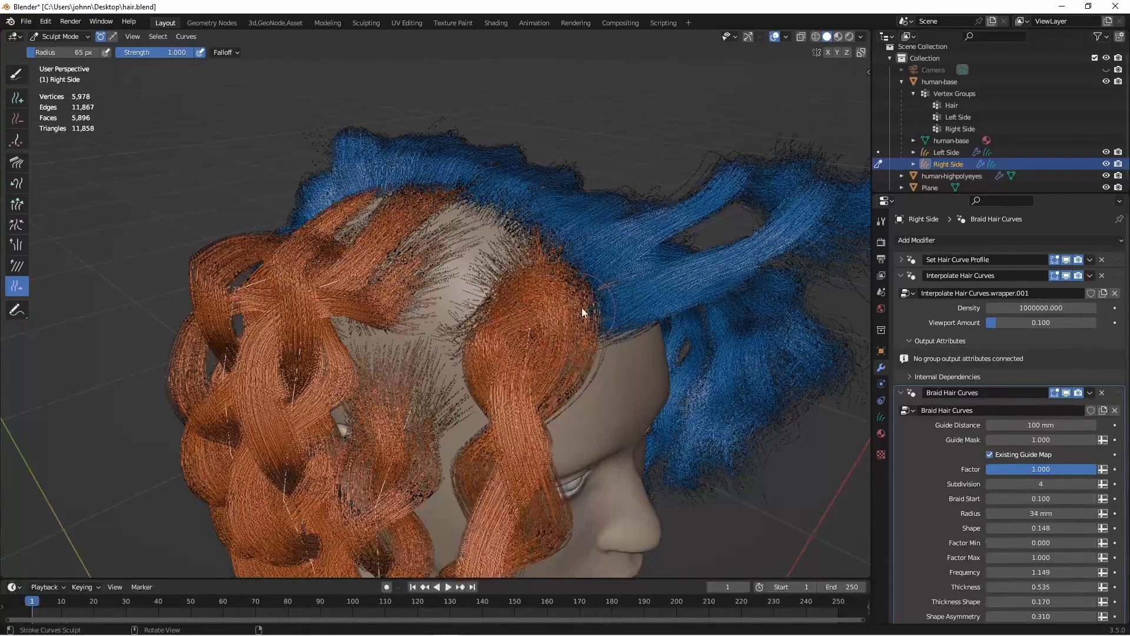
{"action": "middle_click_drag", "start_coordinate": [547, 310], "coordinate": [501, 268]}
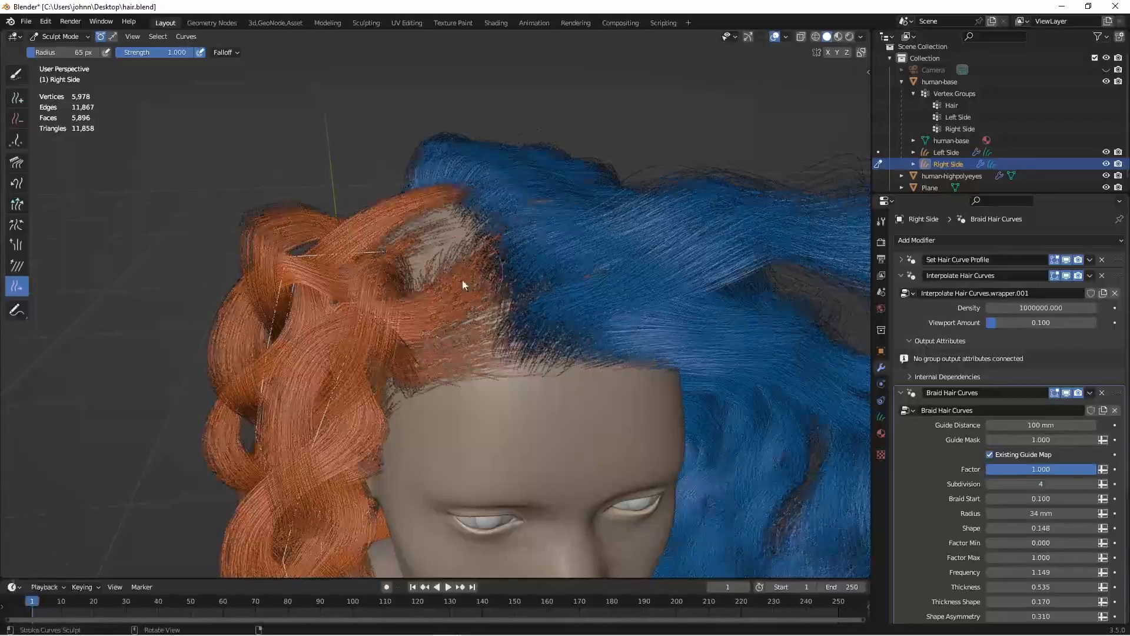
{"action": "mouse_move", "coordinate": [462, 306]}
{"action": "left_mouse_down"}
{"action": "mouse_move", "coordinate": [512, 278]}
{"action": "mouse_move", "coordinate": [434, 308]}
{"action": "mouse_move", "coordinate": [507, 248]}
{"action": "mouse_move", "coordinate": [442, 341]}
{"action": "mouse_move", "coordinate": [431, 336]}
{"action": "mouse_move", "coordinate": [458, 317]}
{"action": "left_mouse_up"}
{"action": "mouse_move", "coordinate": [412, 306]}
{"action": "middle_mouse_down"}
{"action": "mouse_move", "coordinate": [469, 323]}
{"action": "mouse_move", "coordinate": [395, 274]}
{"action": "middle_mouse_up"}
{"action": "left_click_drag", "start_coordinate": [396, 274], "coordinate": [377, 260]}
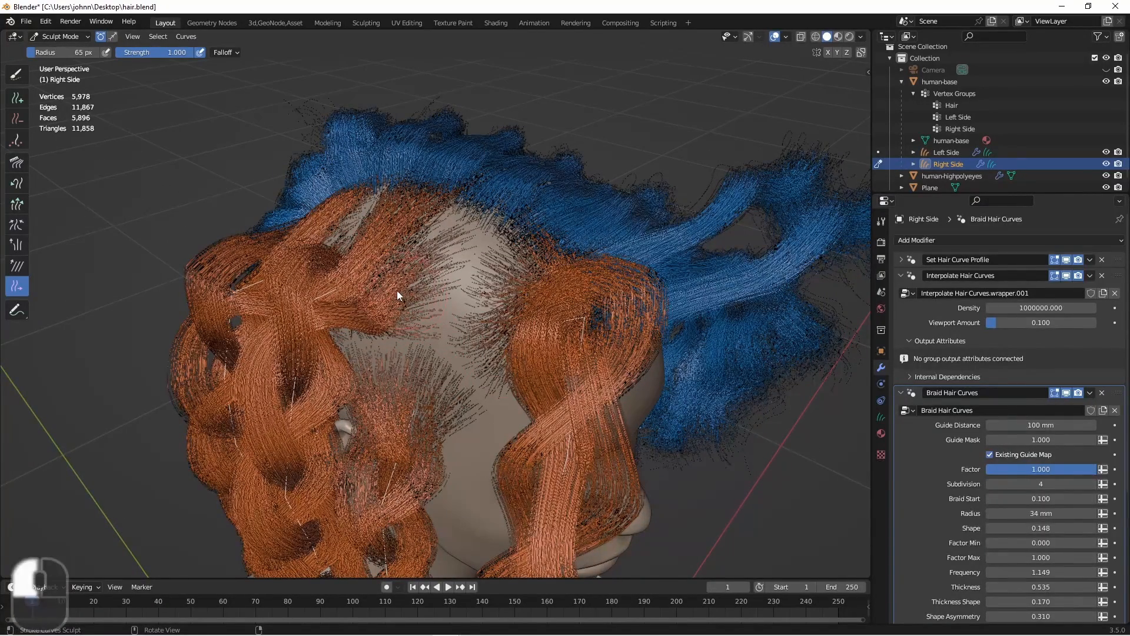
{"action": "left_click_drag", "start_coordinate": [394, 290], "coordinate": [389, 257]}
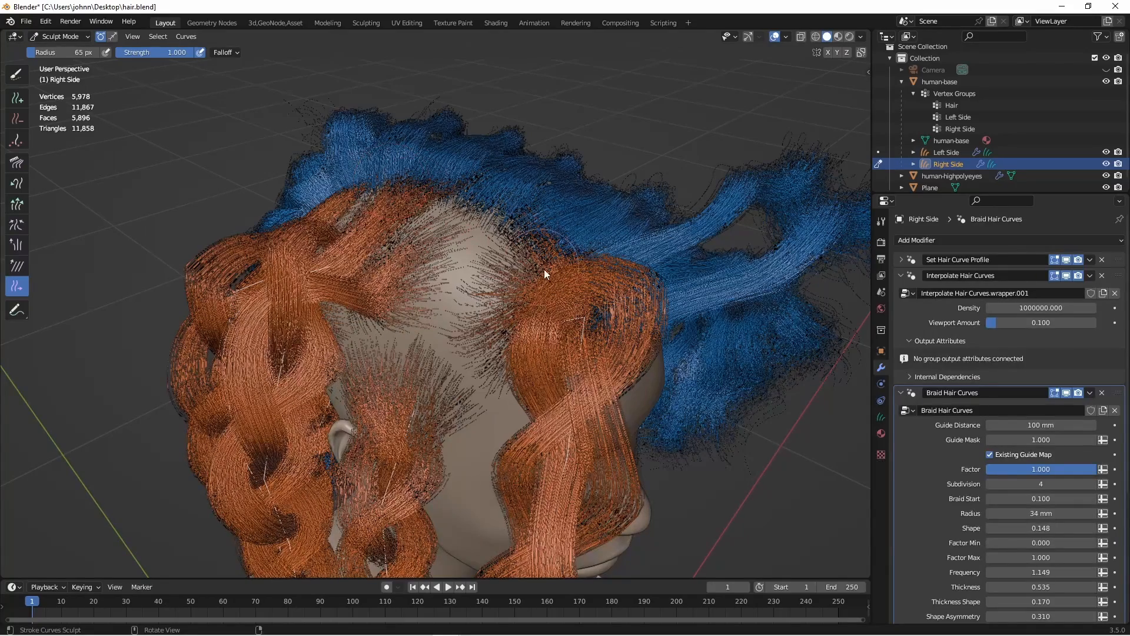
Enable Length, Shape and Point Count interpolation in the Add brush's curve shape settings
{"action": "left_click", "coordinate": [17, 98]}
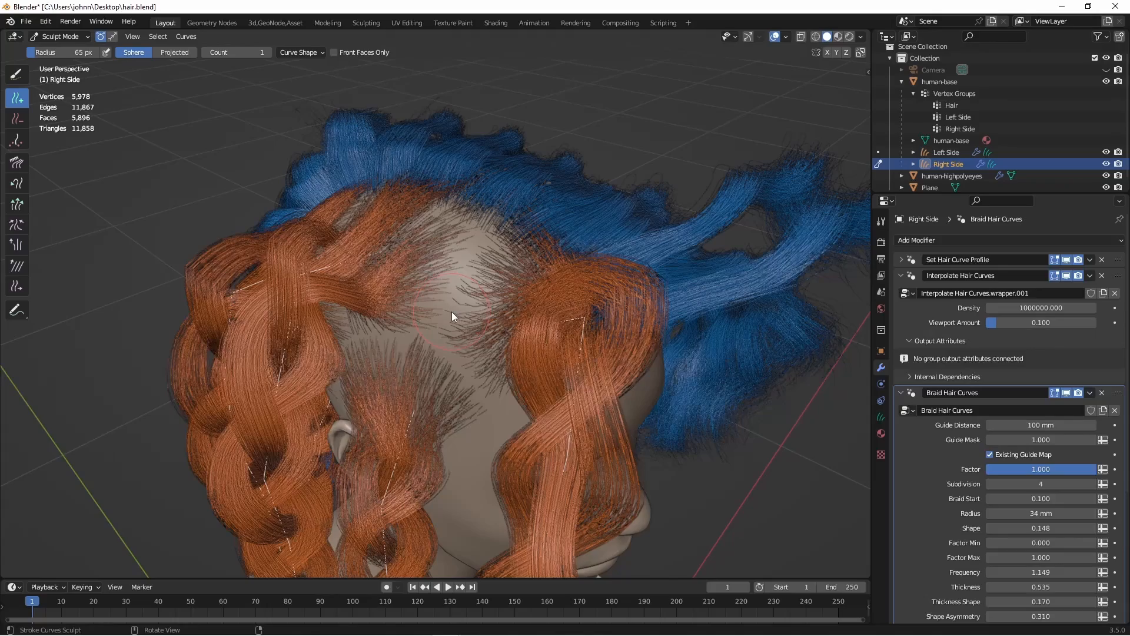
{"action": "middle_click_drag", "start_coordinate": [346, 187], "coordinate": [535, 369]}
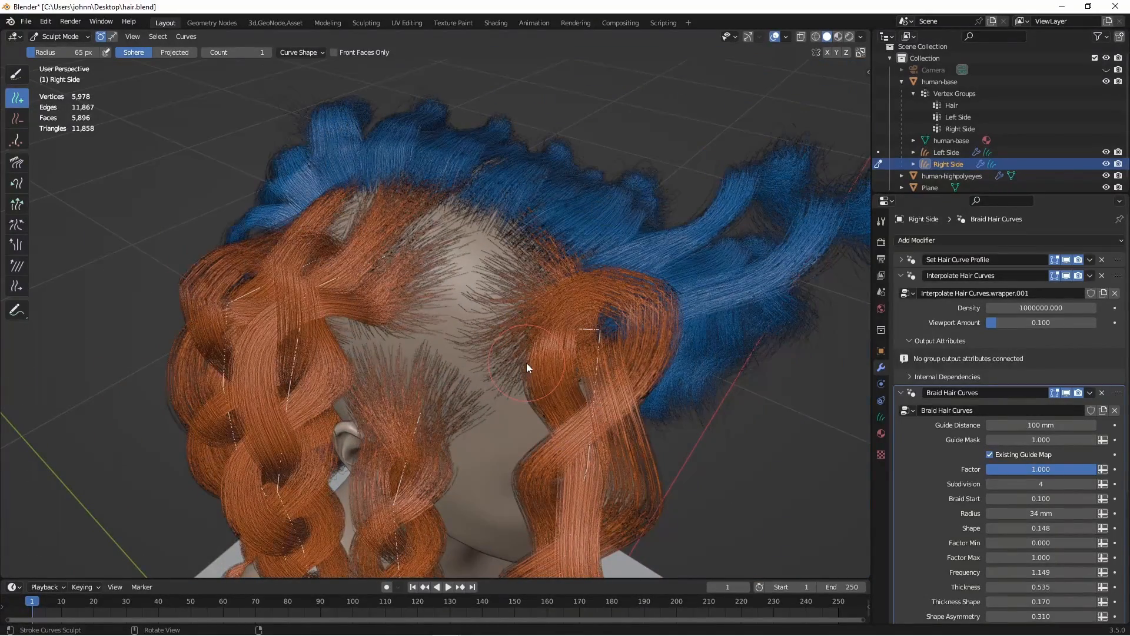
{"action": "left_click", "coordinate": [310, 53]}
{"action": "middle_click_drag", "start_coordinate": [351, 463], "coordinate": [312, 245]}
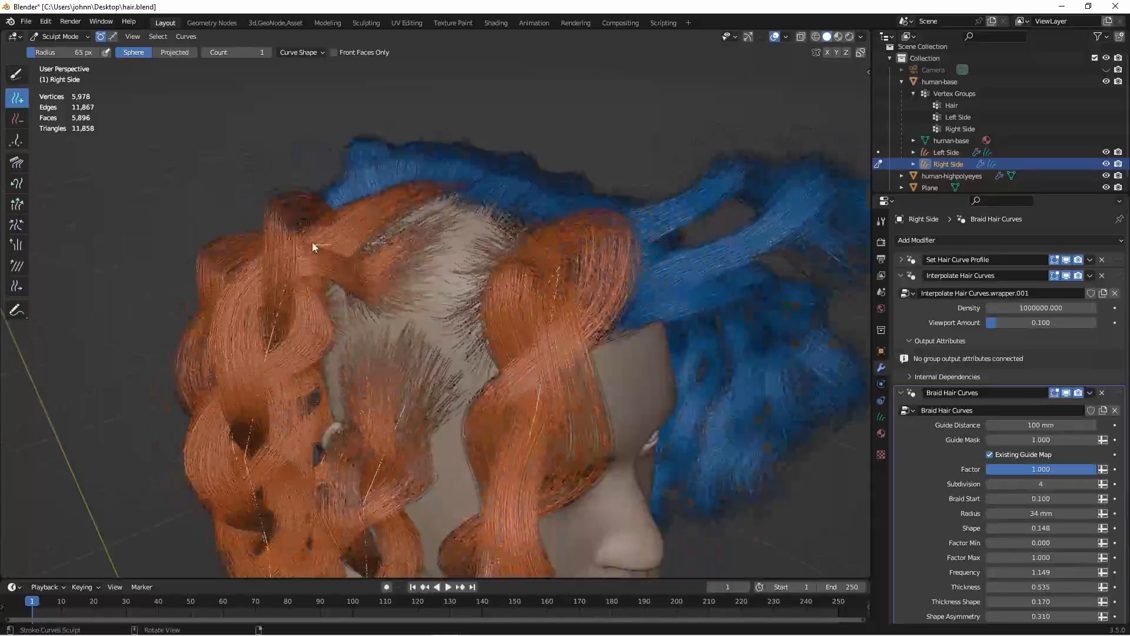
{"action": "left_click", "coordinate": [304, 54]}
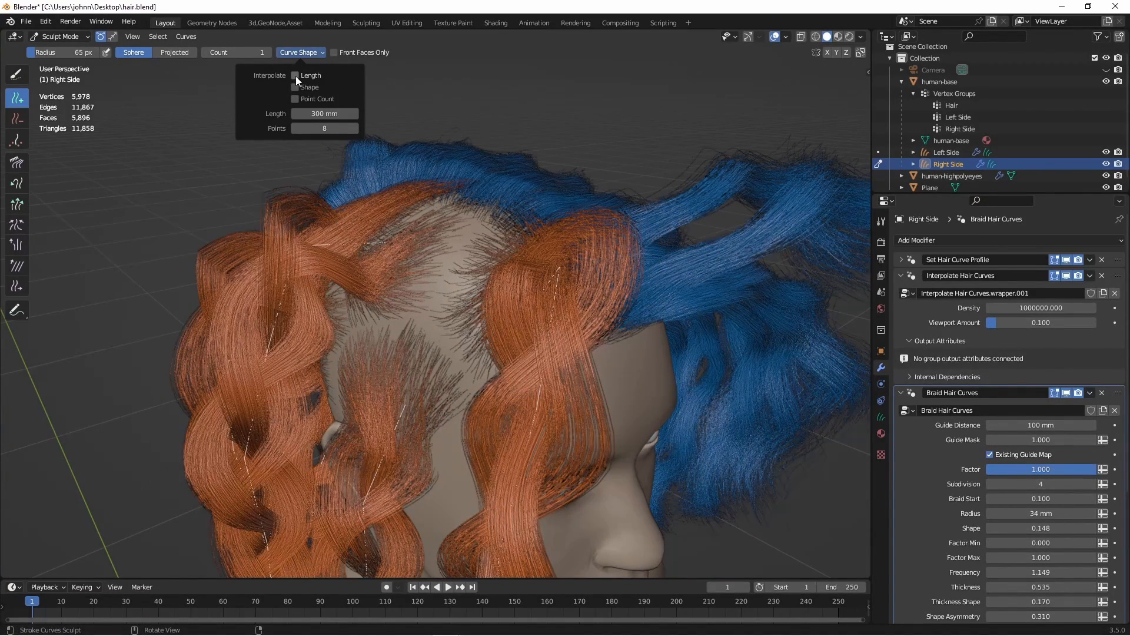
{"action": "left_click", "coordinate": [296, 75]}
{"action": "left_click", "coordinate": [292, 100]}
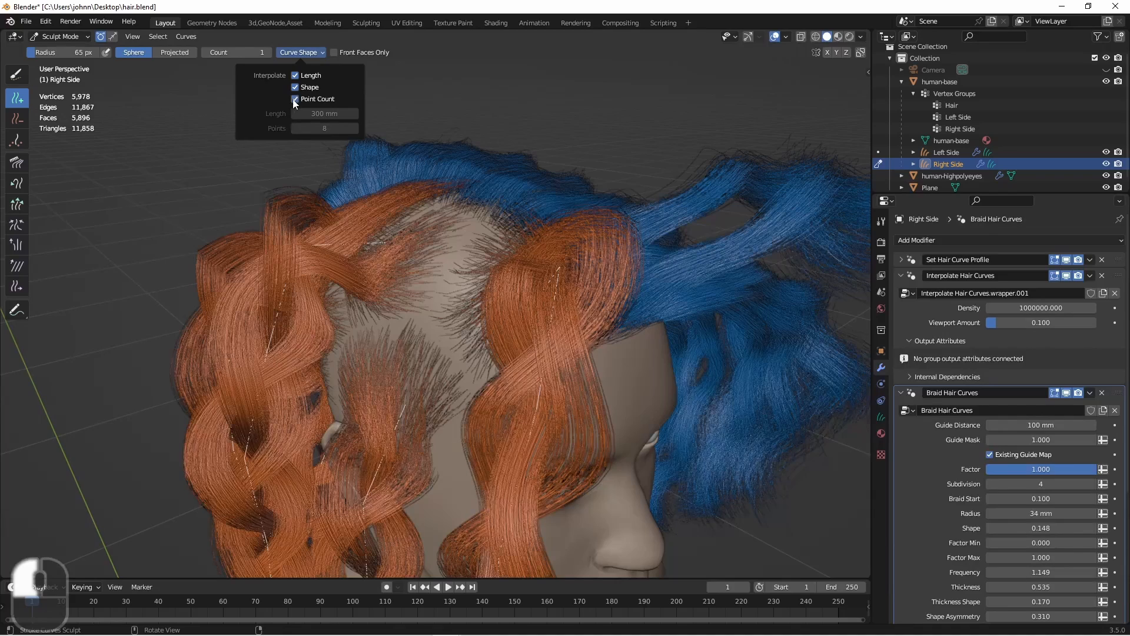
Fill the bare Right Side scalp patches with interpolated guide curves and adjust their roots with the Slide brush
{"action": "left_click", "coordinate": [25, 100]}
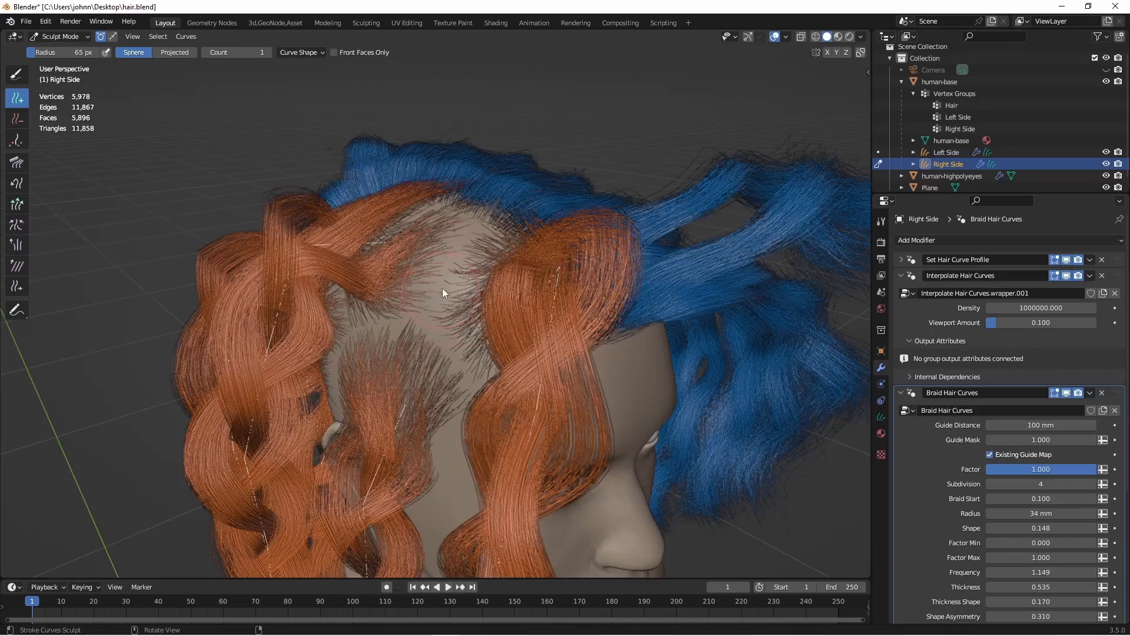
{"action": "middle_click_drag", "start_coordinate": [447, 275], "coordinate": [347, 277]}
{"action": "left_click", "coordinate": [17, 286]}
{"action": "middle_click_drag", "start_coordinate": [510, 285], "coordinate": [471, 291]}
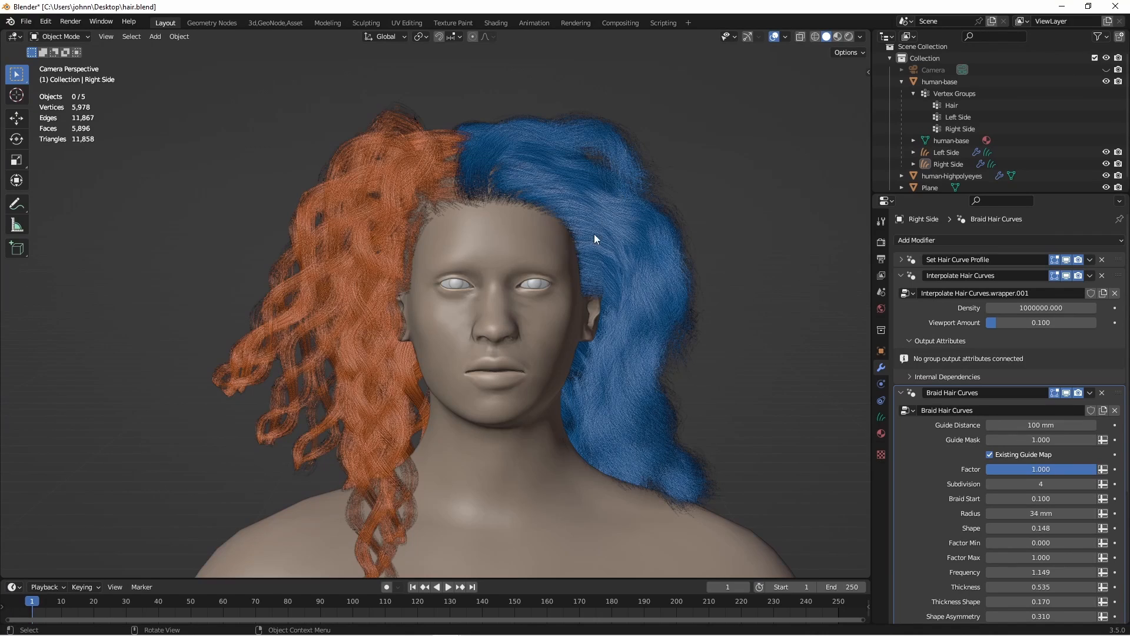
Add a new camera, move it to head height in front of the bust and make it the active scene camera
{"action": "scroll", "coordinate": [547, 360], "scroll_direction": "down", "scroll_amount": 5}
{"action": "scroll", "coordinate": [547, 360], "scroll_direction": "up", "scroll_amount": 3}
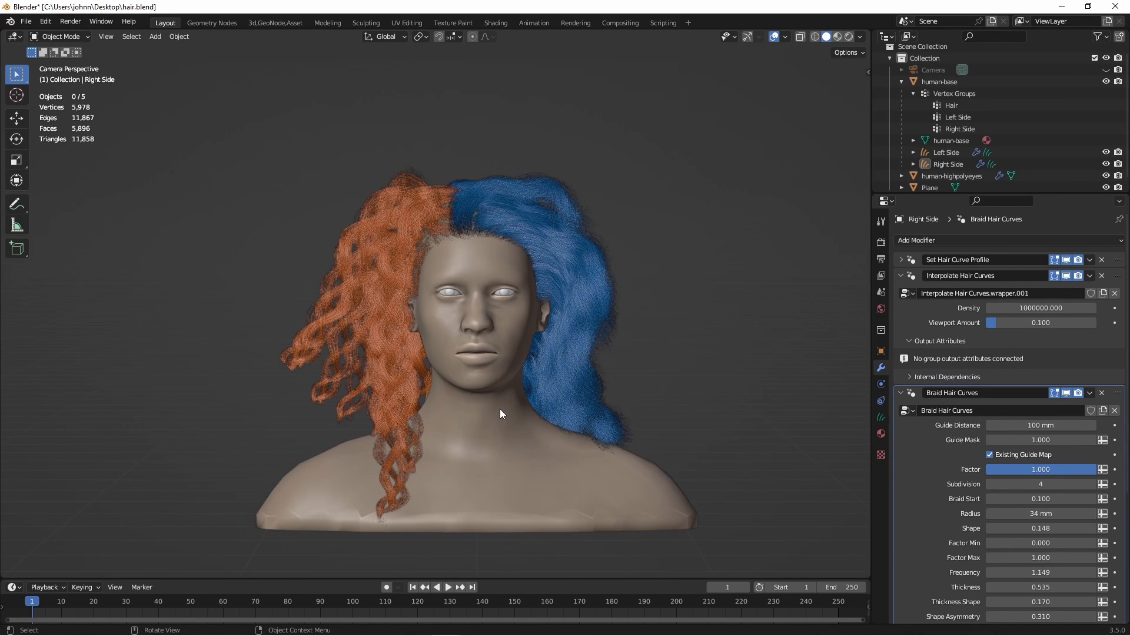
{"action": "key", "text": "shift+a"}
{"action": "left_click", "coordinate": [471, 570]}
{"action": "key", "text": "KP_3"}
{"action": "scroll", "coordinate": [506, 364], "scroll_direction": "down", "scroll_amount": 4}
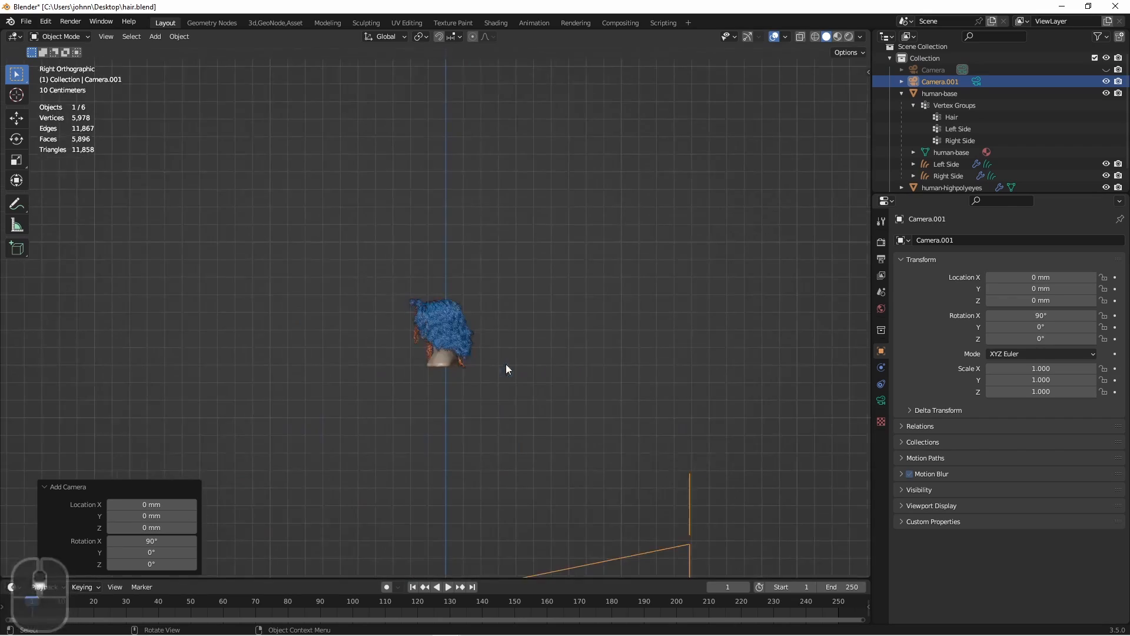
{"action": "key", "text": "g"}
{"action": "left_click", "coordinate": [112, 97]}
{"action": "key", "text": "ctrl+KP_0"}
Move the new camera to about X 5 mm, Y -904 mm, Z 1548 mm to frame the head and hair
{"action": "key", "text": "t"}
{"action": "key", "text": "g"}
{"action": "middle_click", "coordinate": [563, 267]}
{"action": "left_click", "coordinate": [573, 212]}
{"action": "key", "text": "g"}
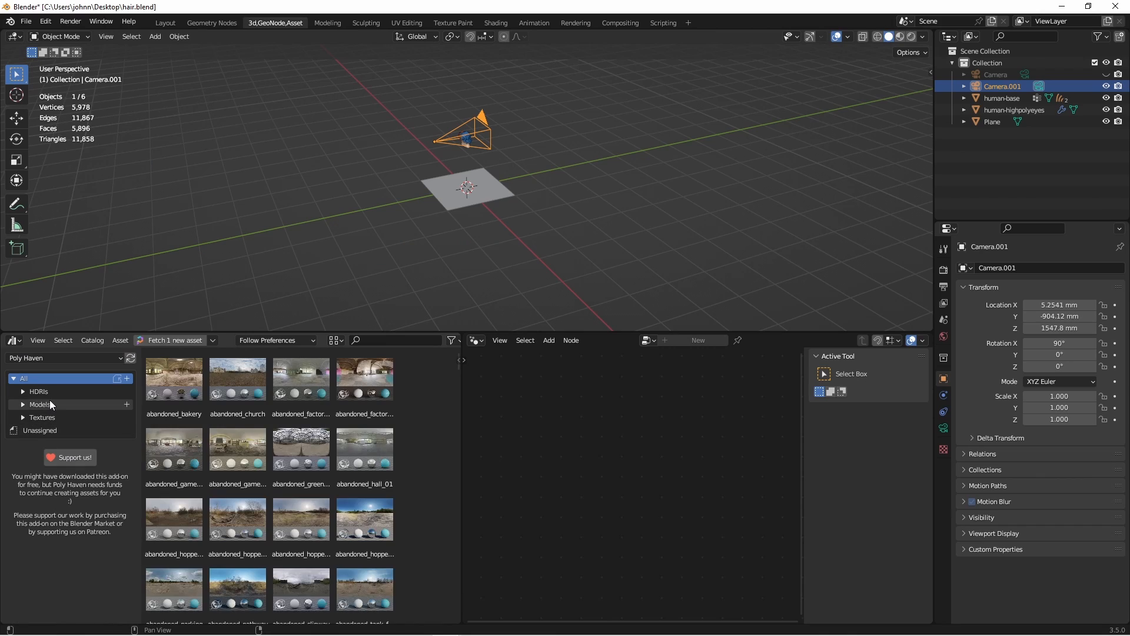
In the 3d,GeoNode,Asset workspace, apply the aerodynamics_workshop HDRI from the Poly Haven library to the scene
{"action": "left_click", "coordinate": [44, 393]}
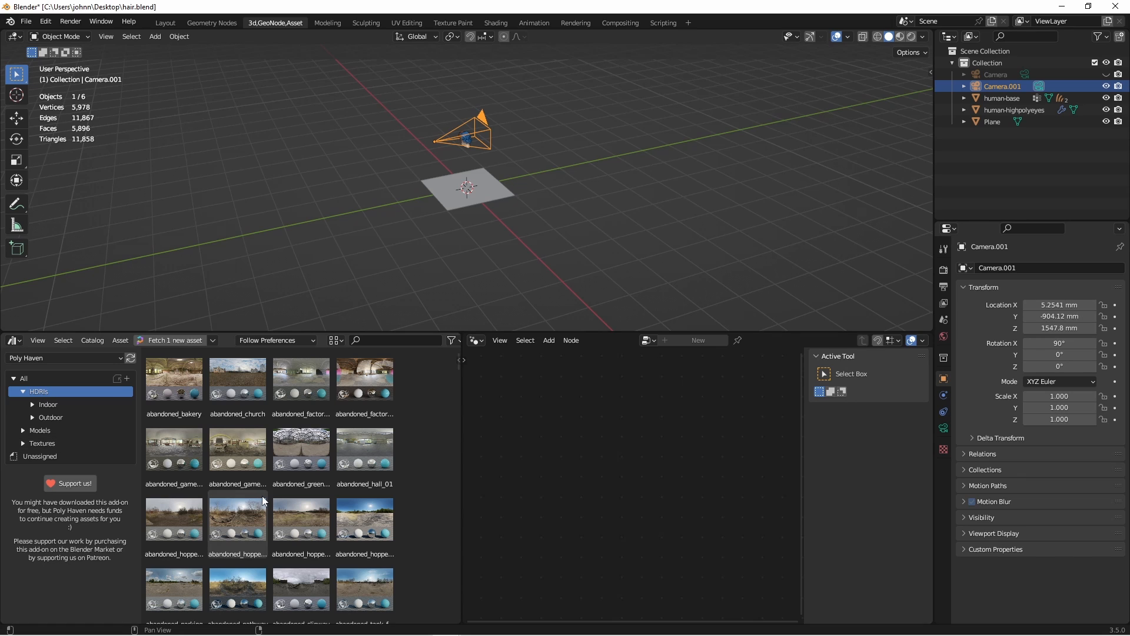
{"action": "scroll", "coordinate": [263, 496], "scroll_direction": "down", "scroll_amount": 5}
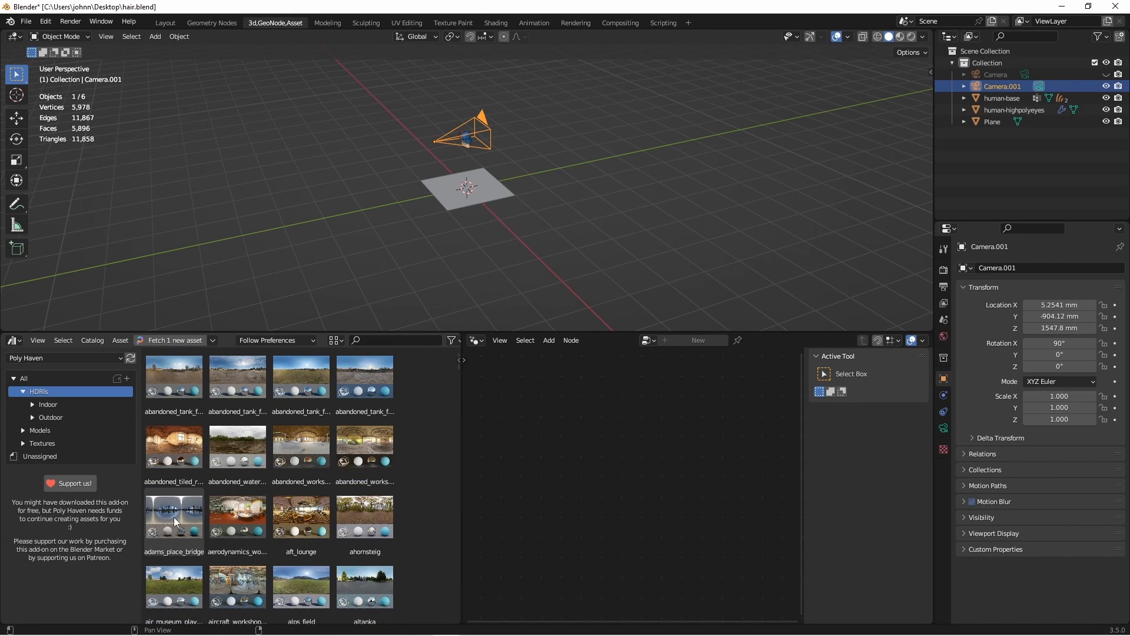
{"action": "left_click_drag", "start_coordinate": [227, 521], "coordinate": [584, 132]}
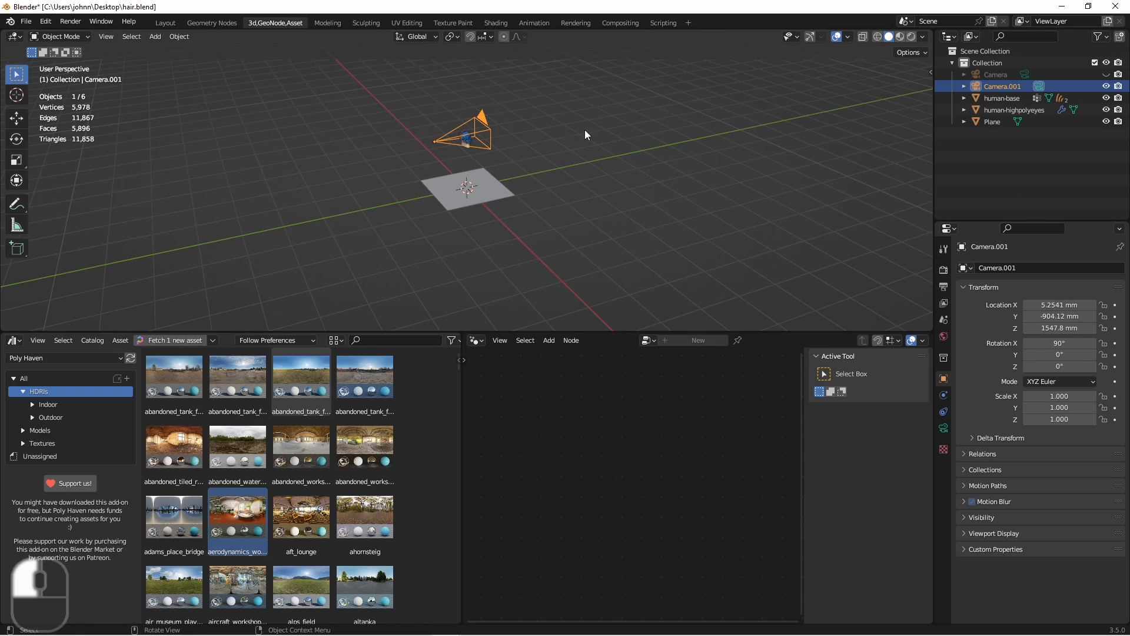
Show the bust through the camera in rendered shading and save the file
{"action": "key", "text": "grave"}
{"action": "left_click", "coordinate": [911, 36]}
{"action": "left_click", "coordinate": [909, 37]}
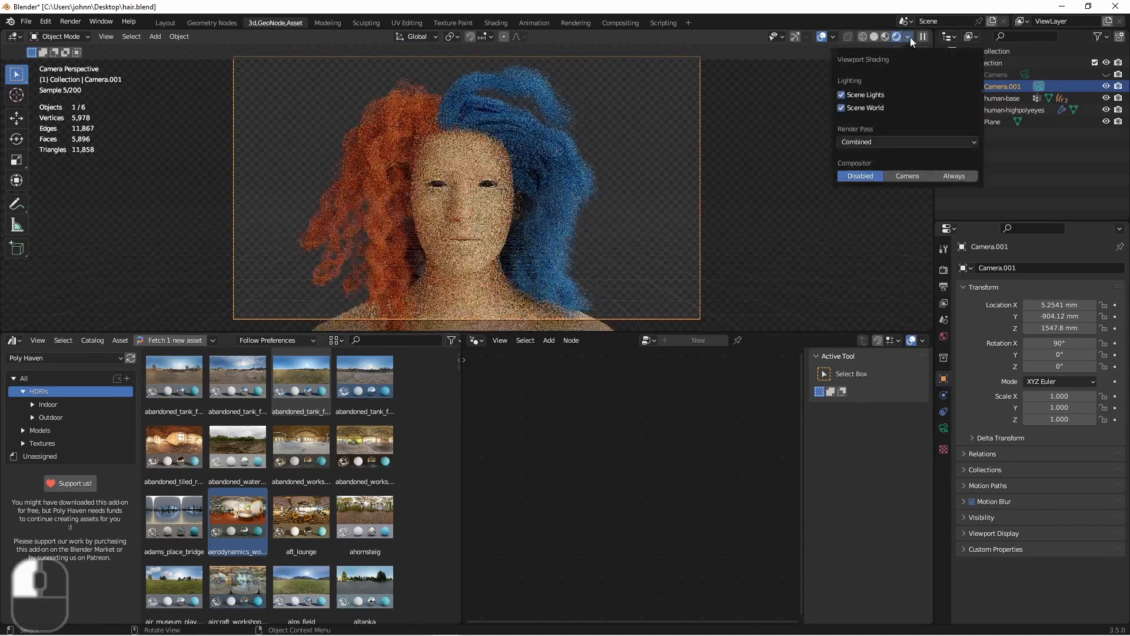
{"action": "key", "text": "ctrl+s"}
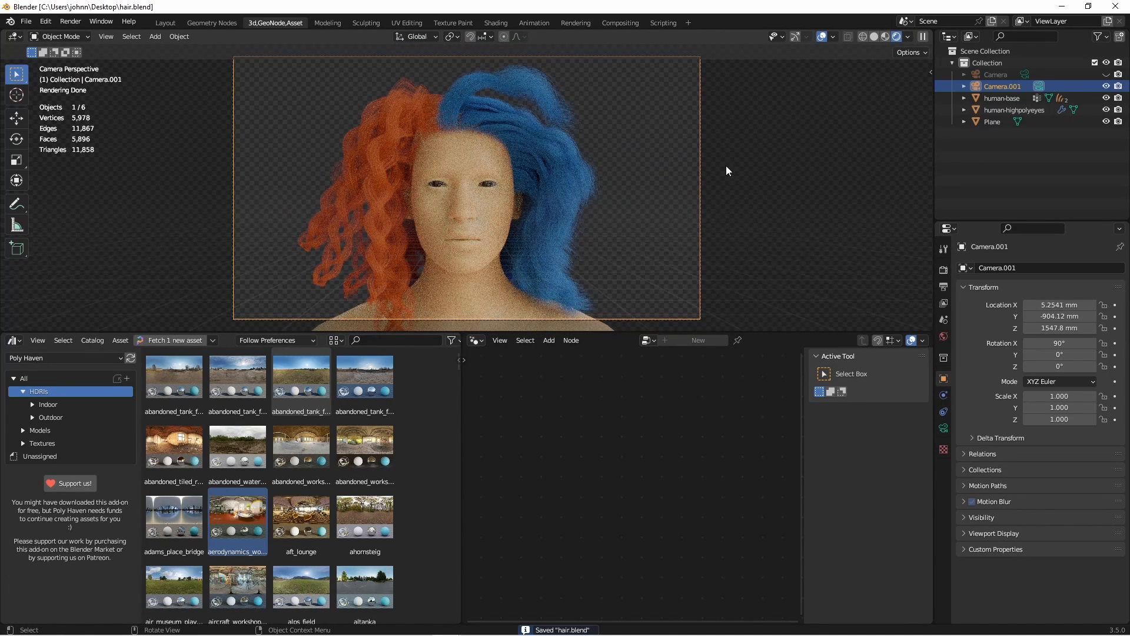
Set the output resolution to 1080 × 1080 px and render the frame, closing the render window when done viewing
{"action": "left_click", "coordinate": [944, 287]}
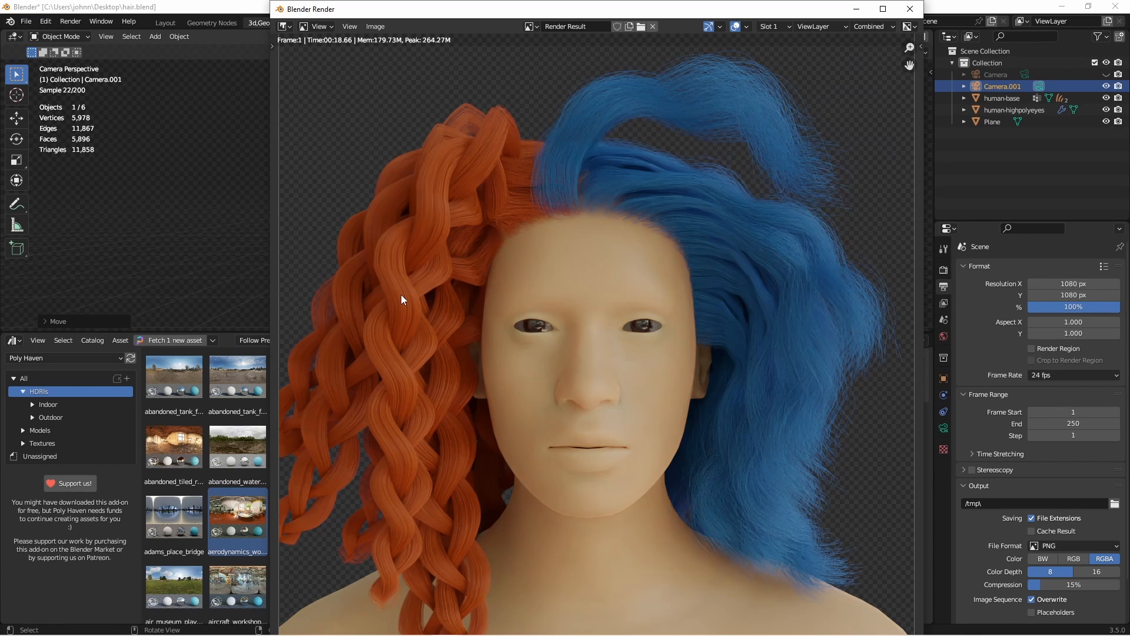
{"action": "key", "text": "Escape"}
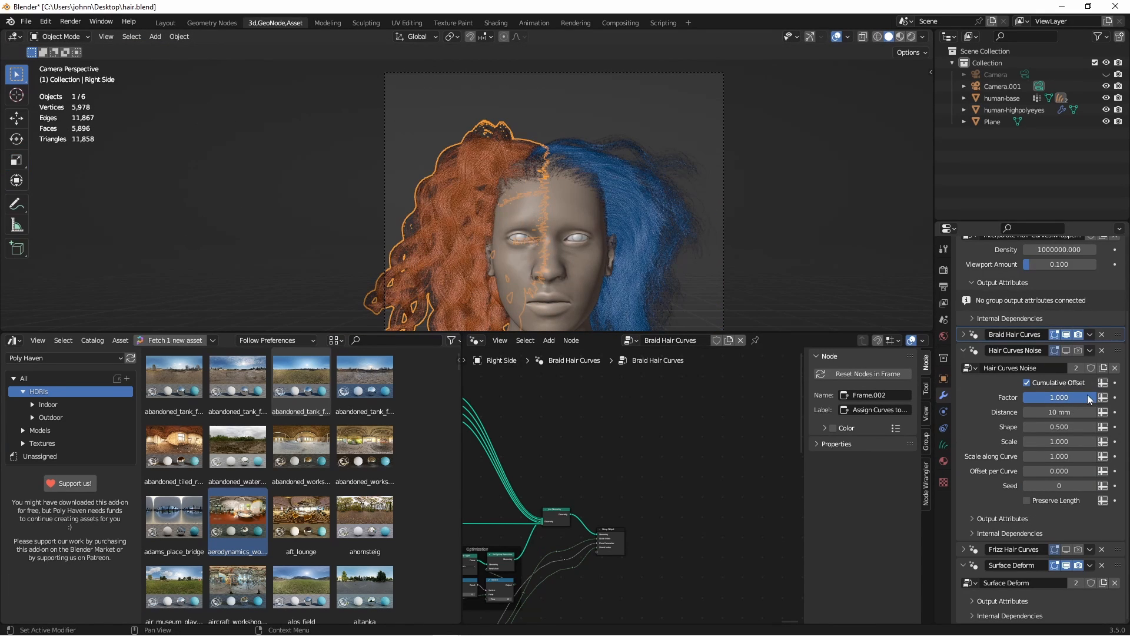
Enable the Right Side's Hair Curves Noise modifier for viewport and render, set its Factor to 0.2 and save the file
{"action": "left_click_drag", "start_coordinate": [1088, 396], "coordinate": [1015, 396]}
{"action": "left_click", "coordinate": [1075, 351]}
{"action": "left_click", "coordinate": [1065, 397]}
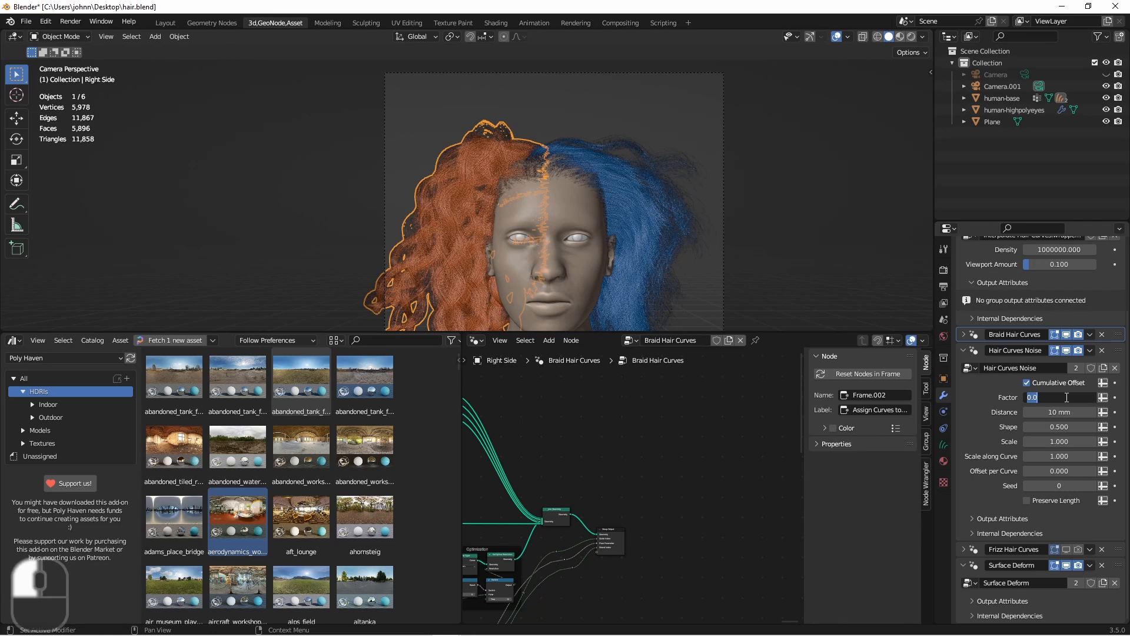
{"action": "type", "text": "0.2"}
{"action": "key", "text": "Return"}
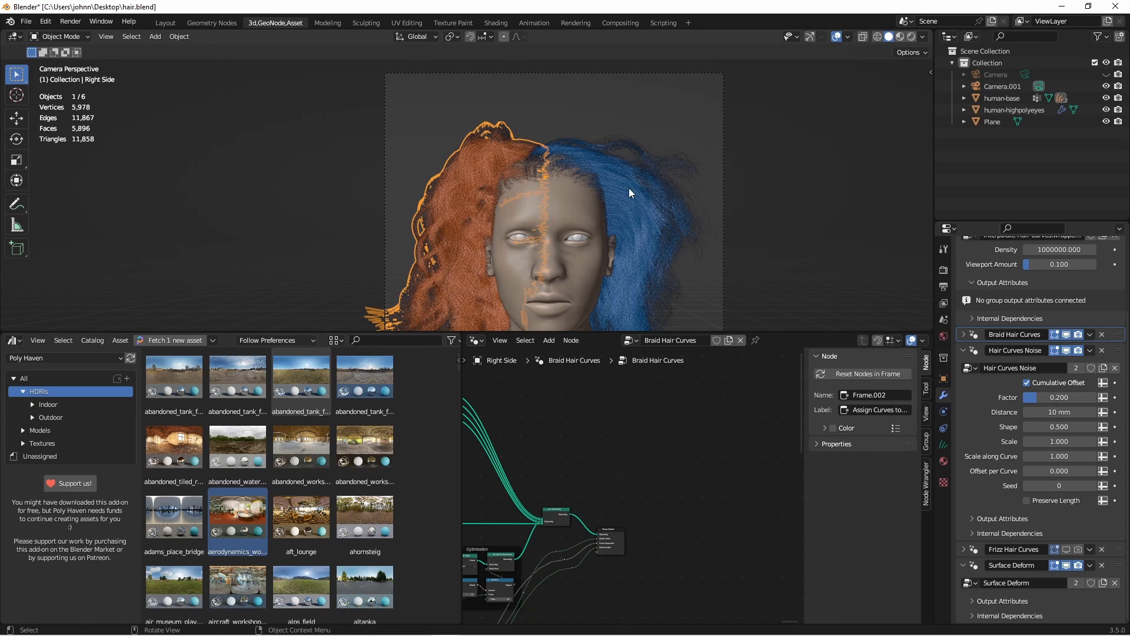
{"action": "key", "text": "ctrl+s"}
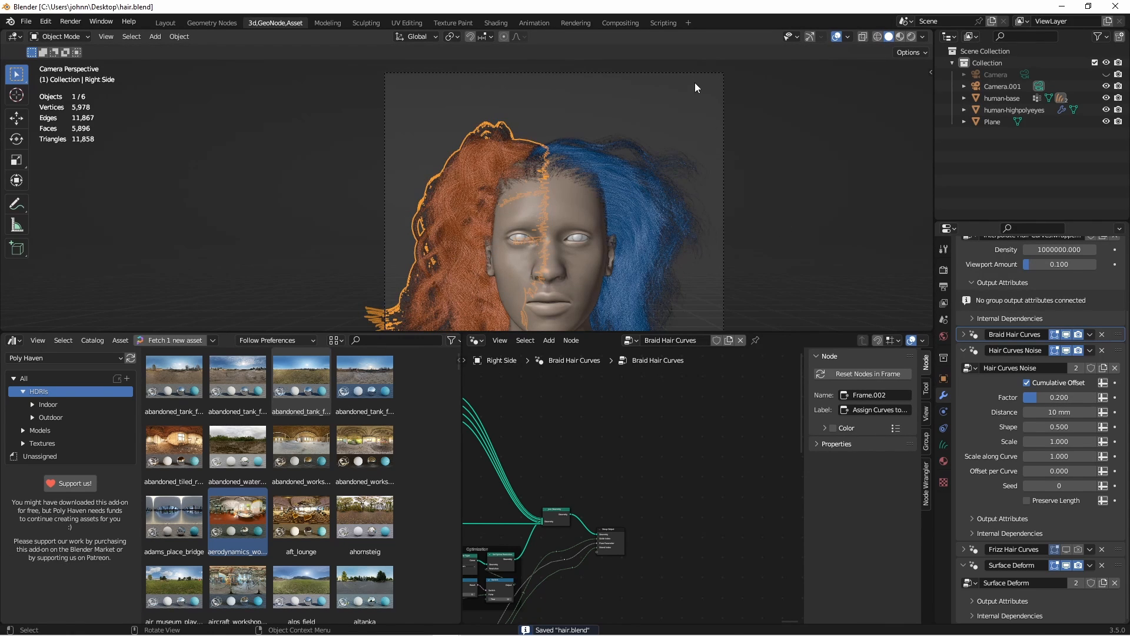
Render the updated frame, close the render window and select the Left Side hair
{"action": "key", "text": "F12"}
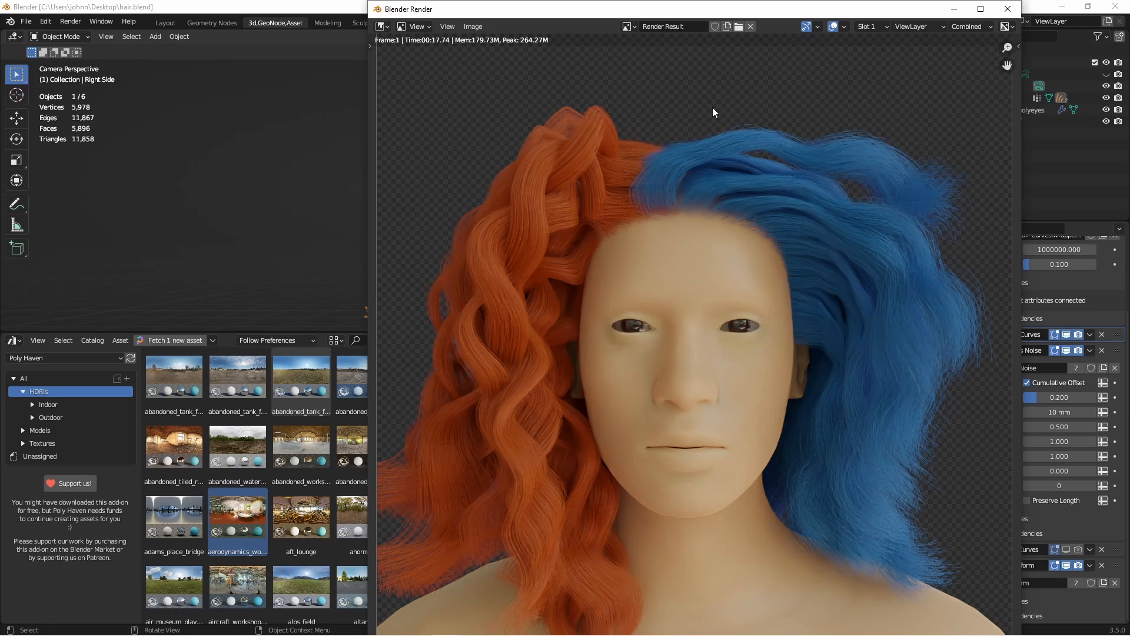
{"action": "left_click", "coordinate": [1008, 9]}
{"action": "left_click", "coordinate": [749, 273]}
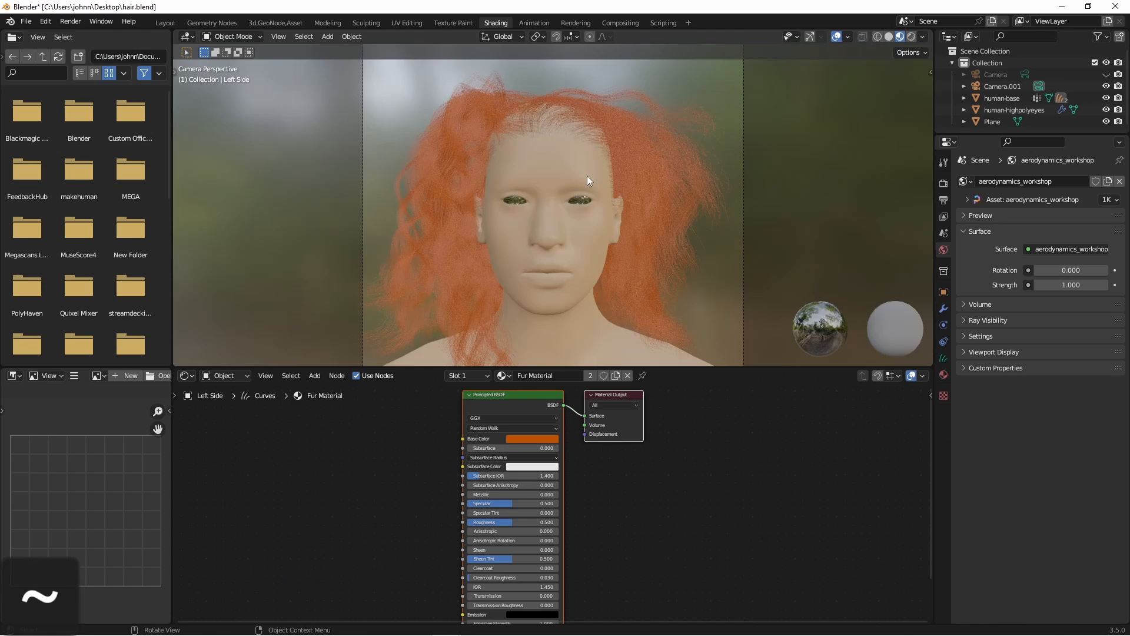
Show the camera view in rendered shading and add a Curves Info node to the Fur Material node tree
{"action": "middle_click_drag", "start_coordinate": [588, 176], "coordinate": [641, 173], "text": "shift"}
{"action": "left_click", "coordinate": [896, 36]}
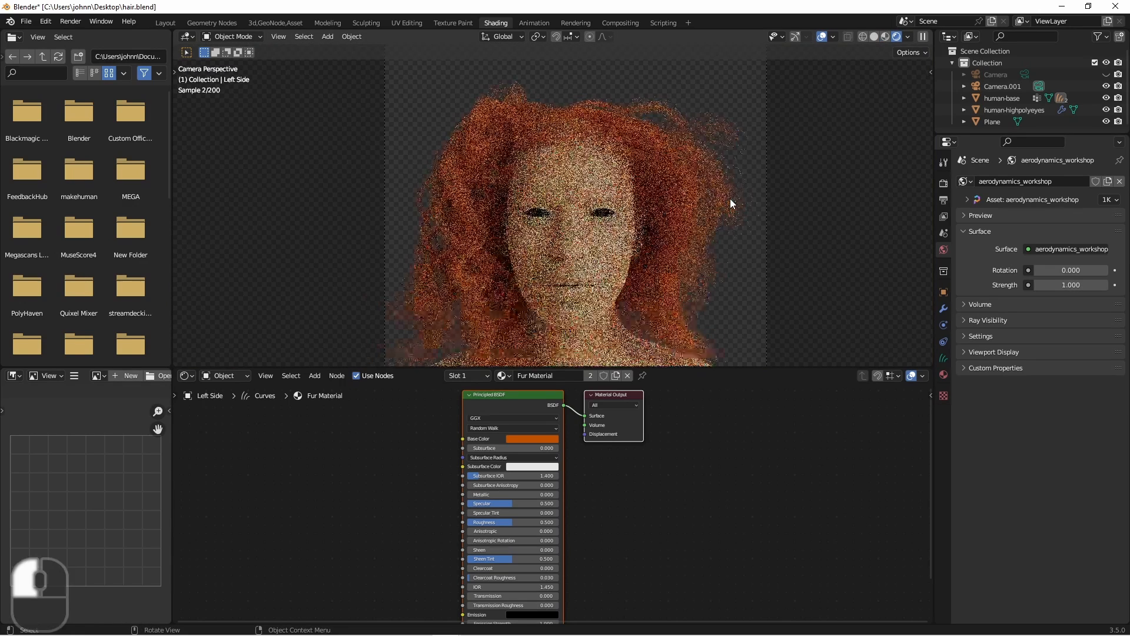
{"action": "middle_click_drag", "start_coordinate": [645, 479], "coordinate": [702, 474]}
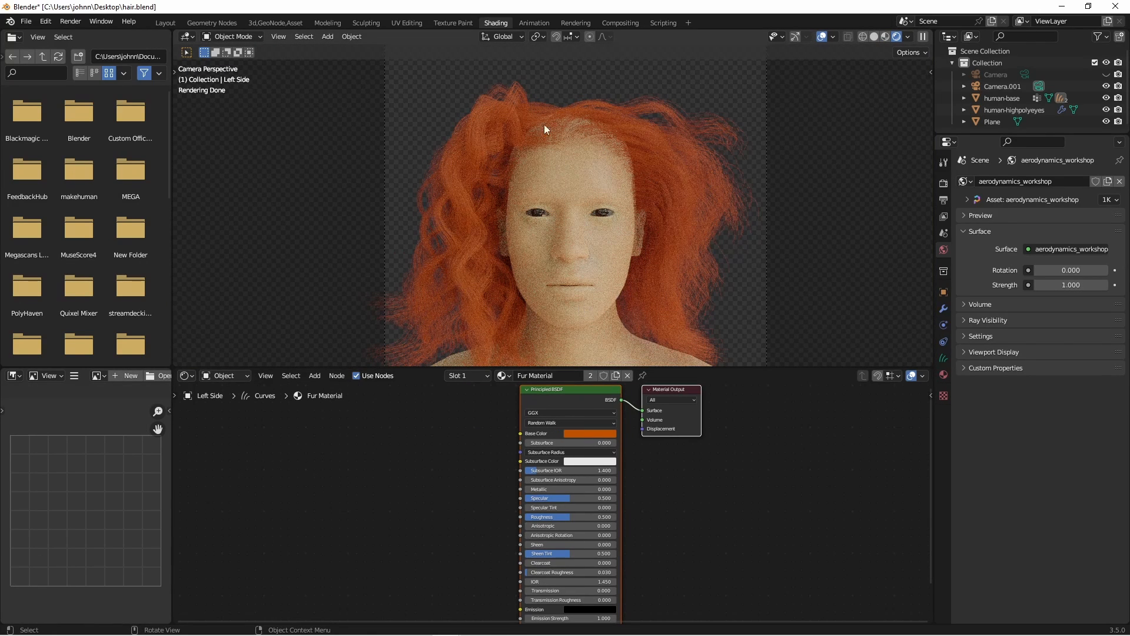
{"action": "left_click_drag", "start_coordinate": [538, 393], "coordinate": [545, 410]}
{"action": "key", "text": "shift+a"}
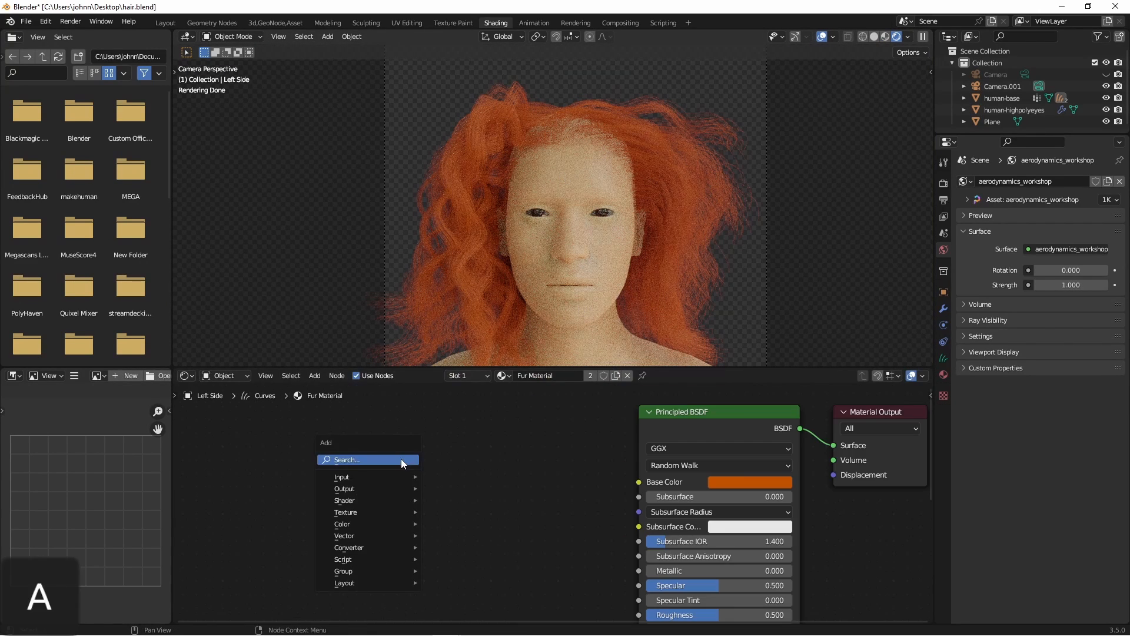
{"action": "mouse_move", "coordinate": [387, 476]}
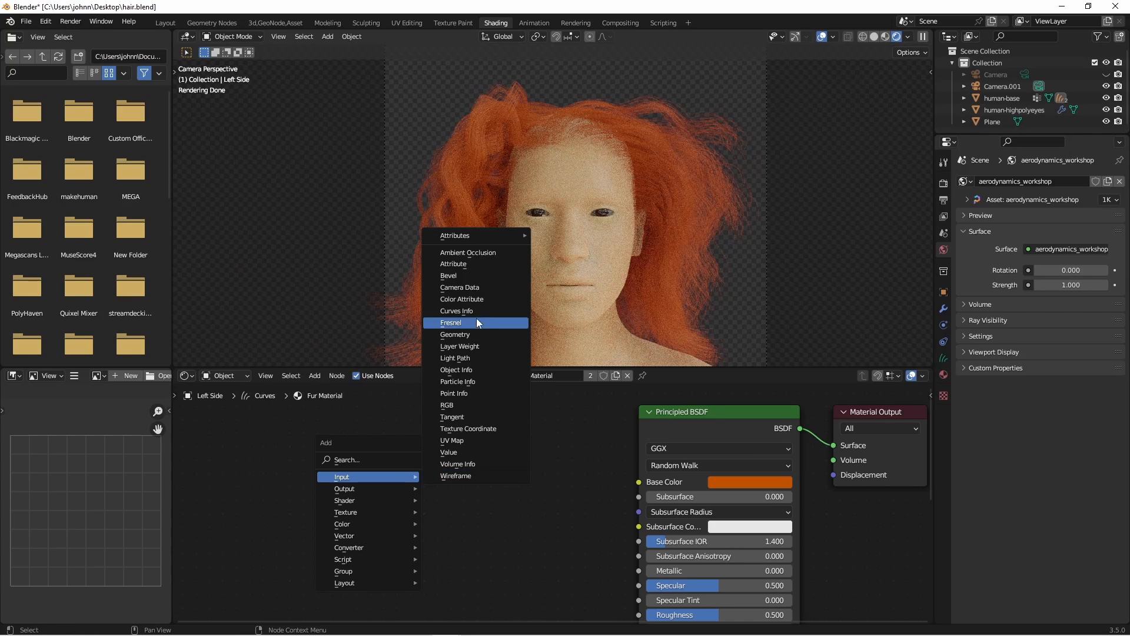
{"action": "left_click", "coordinate": [465, 311]}
{"action": "left_click", "coordinate": [366, 457]}
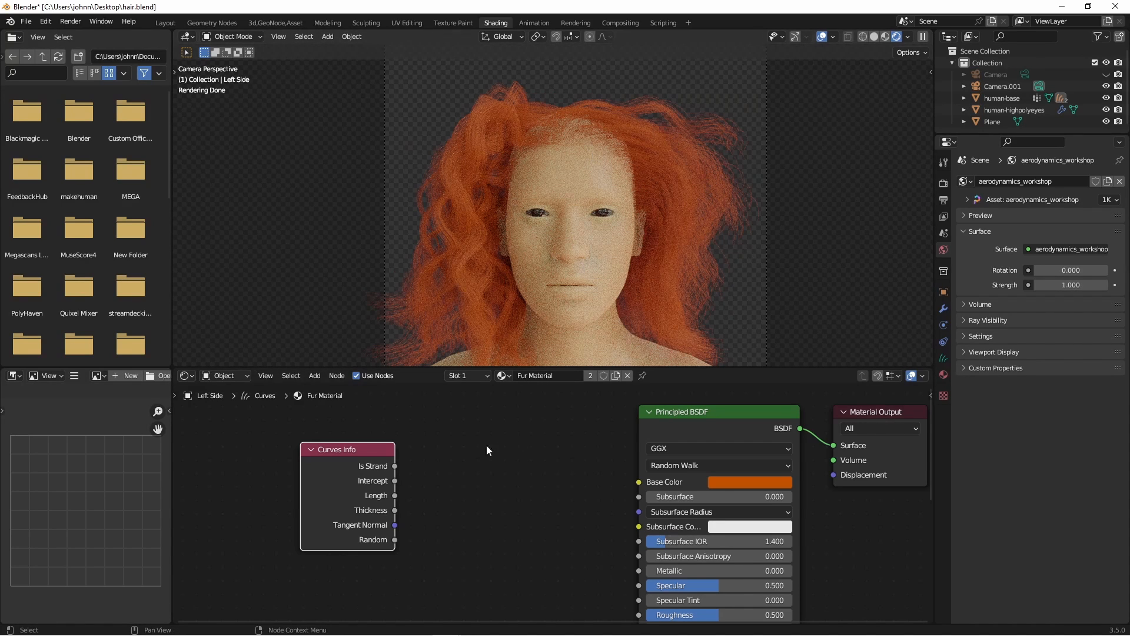
Add a Mix Color node beside Curves Info and connect the Intercept output to its Factor
{"action": "key", "text": "x"}
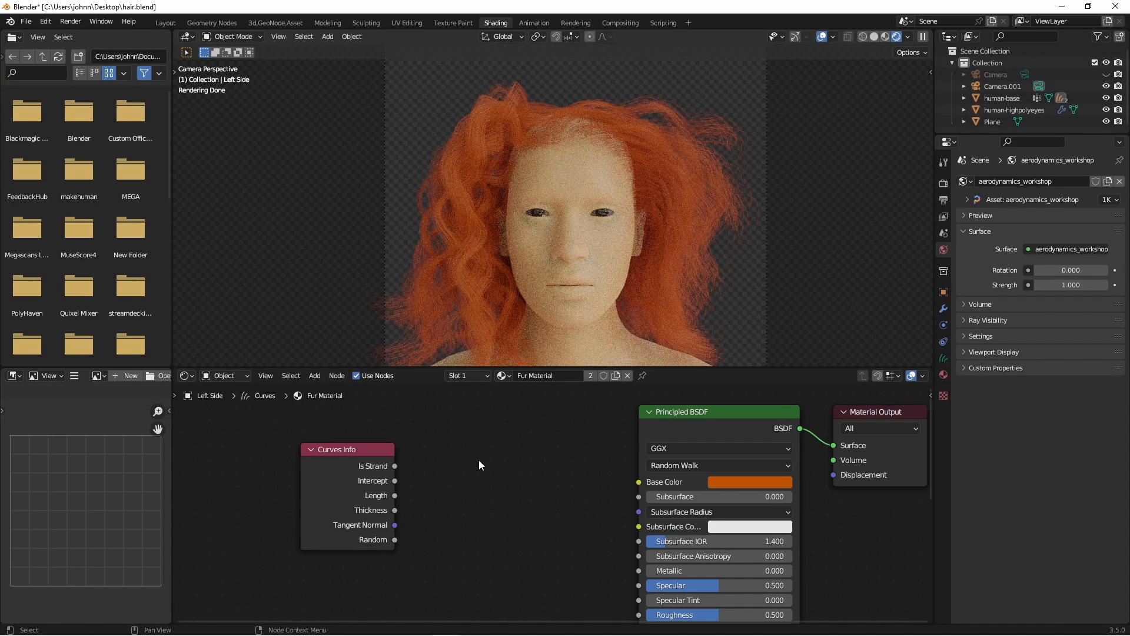
{"action": "key", "text": "shift+a"}
{"action": "mouse_move", "coordinate": [485, 455]}
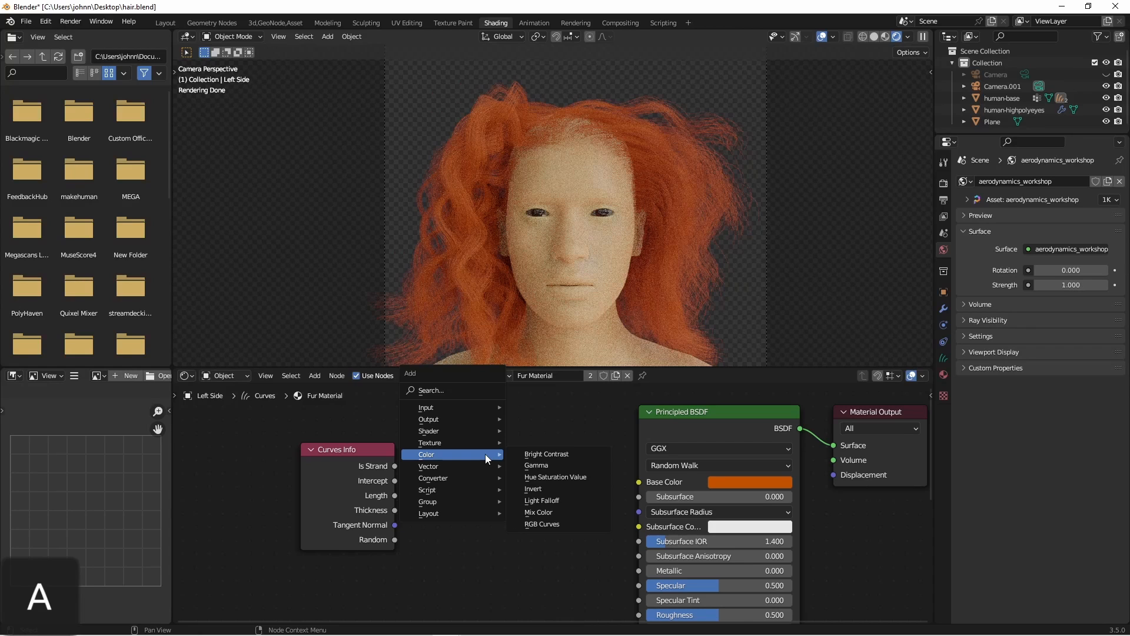
{"action": "left_click", "coordinate": [538, 512]}
{"action": "left_click", "coordinate": [501, 455]}
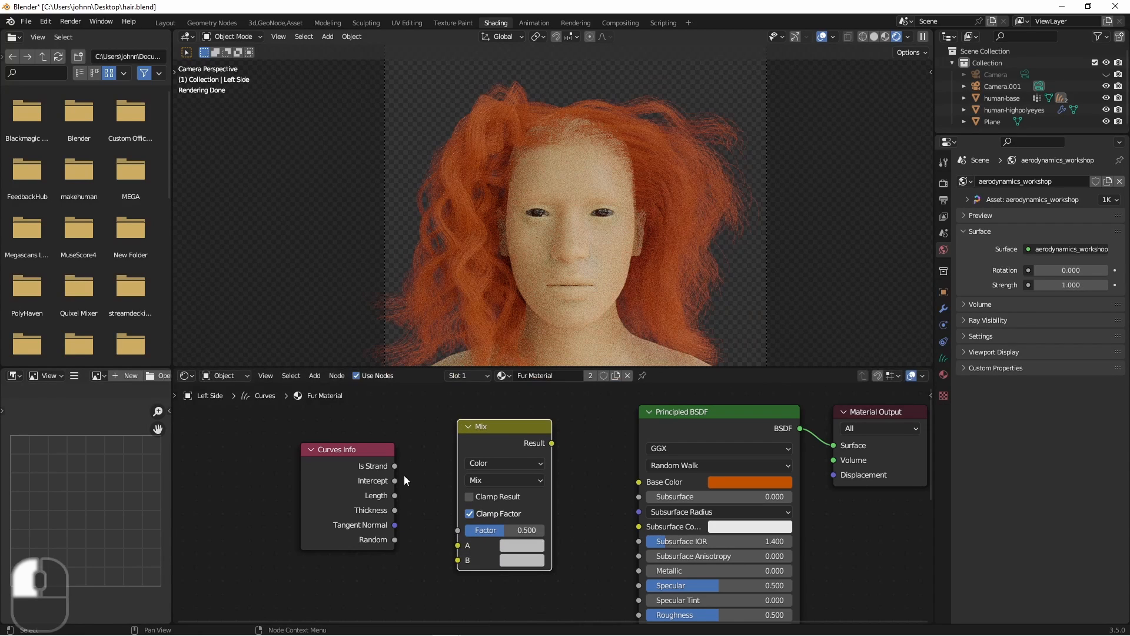
{"action": "left_click_drag", "start_coordinate": [395, 481], "coordinate": [457, 530]}
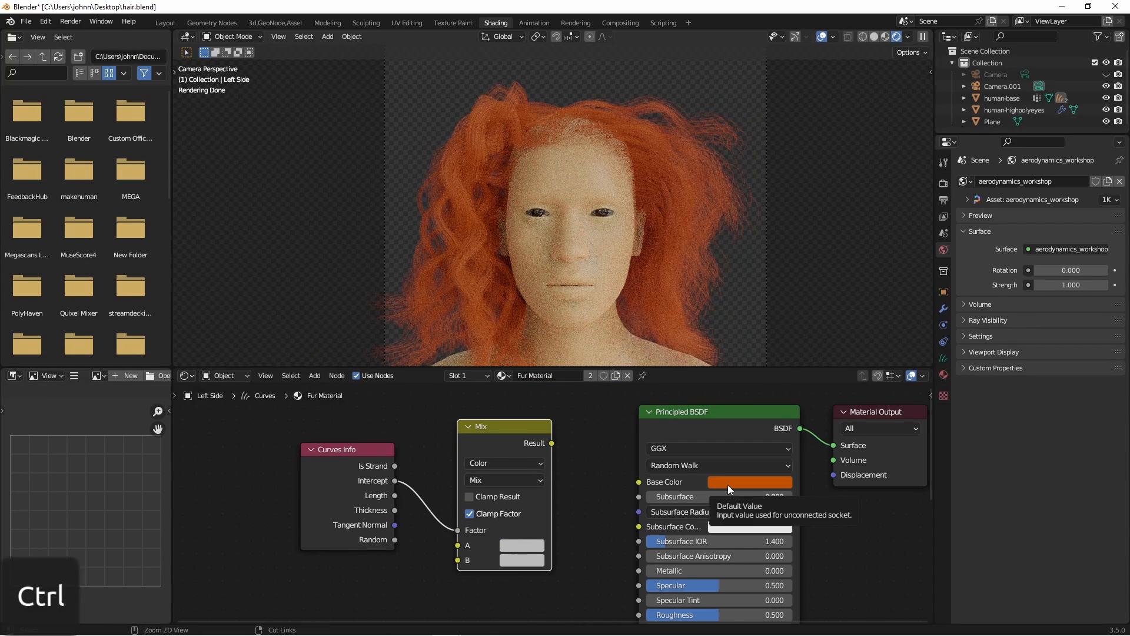
Copy the shader's orange base color into the Mix node's A and B colors and connect Result to Base Color
{"action": "key", "text": "ctrl+v"}
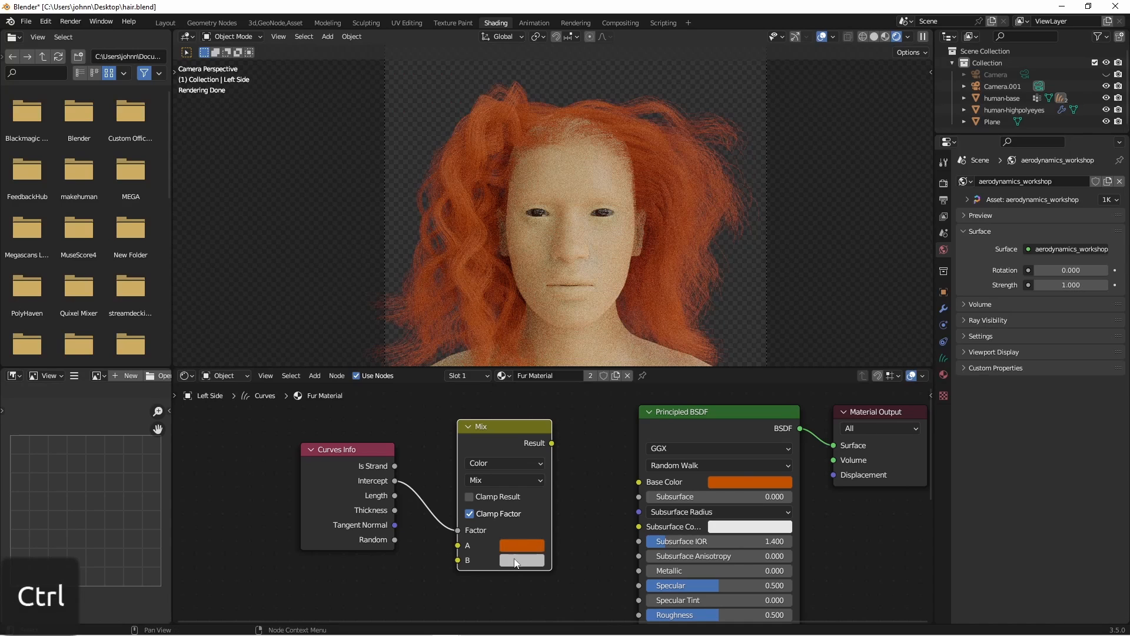
{"action": "key", "text": "ctrl+v"}
{"action": "left_click_drag", "start_coordinate": [552, 443], "coordinate": [639, 482]}
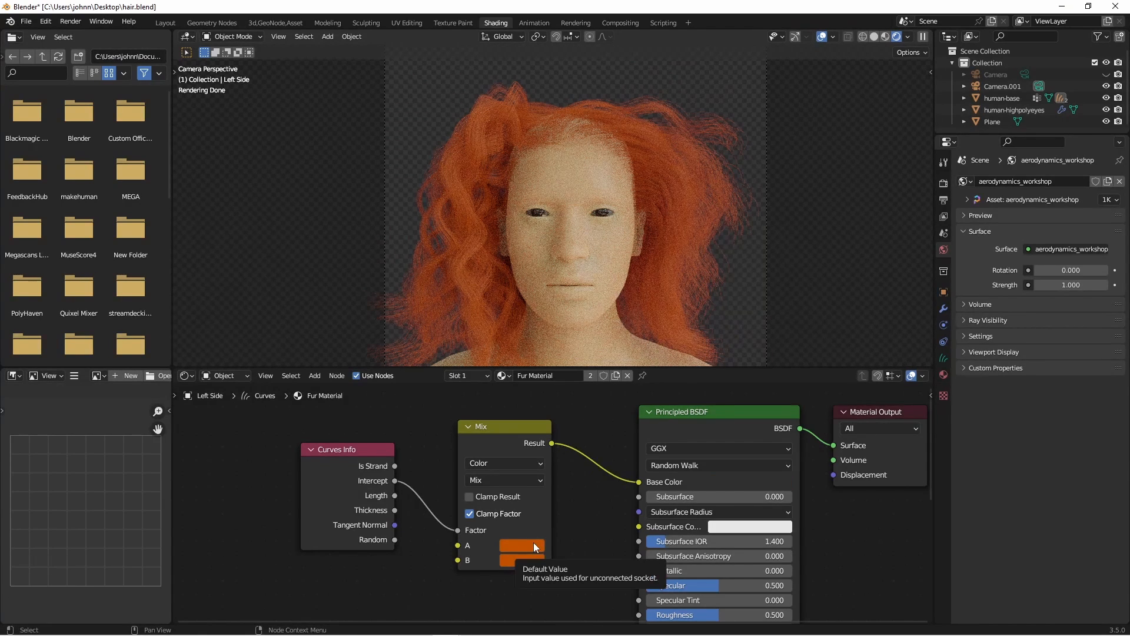
Darken the Mix node's color A to a dark brown
{"action": "left_click", "coordinate": [534, 547]}
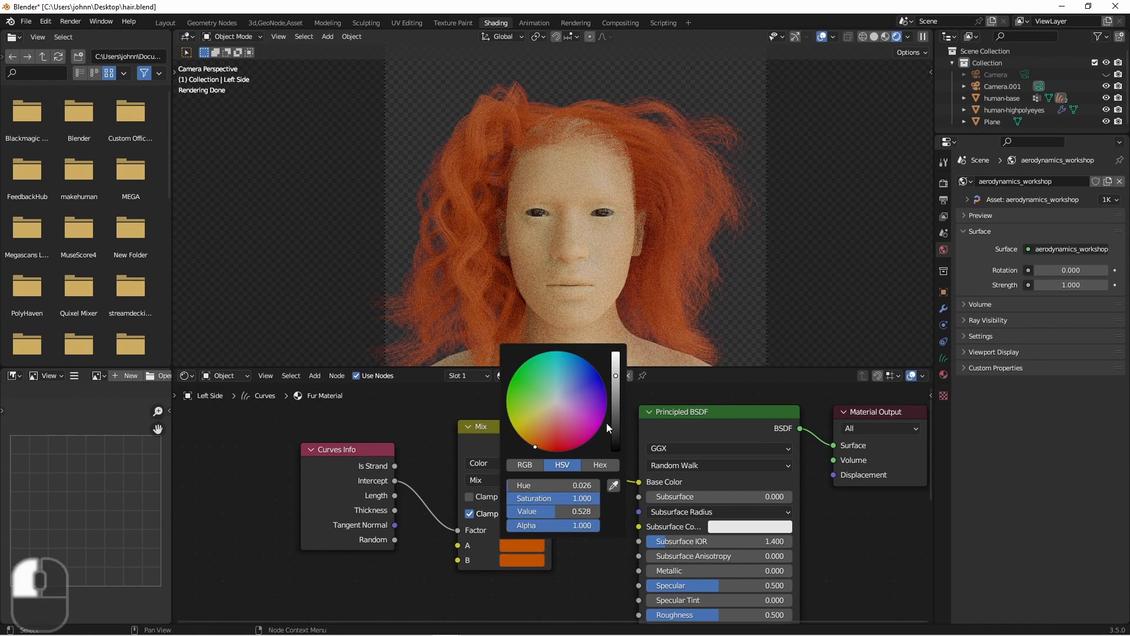
{"action": "left_click_drag", "start_coordinate": [616, 382], "coordinate": [615, 404]}
{"action": "left_click", "coordinate": [616, 387]}
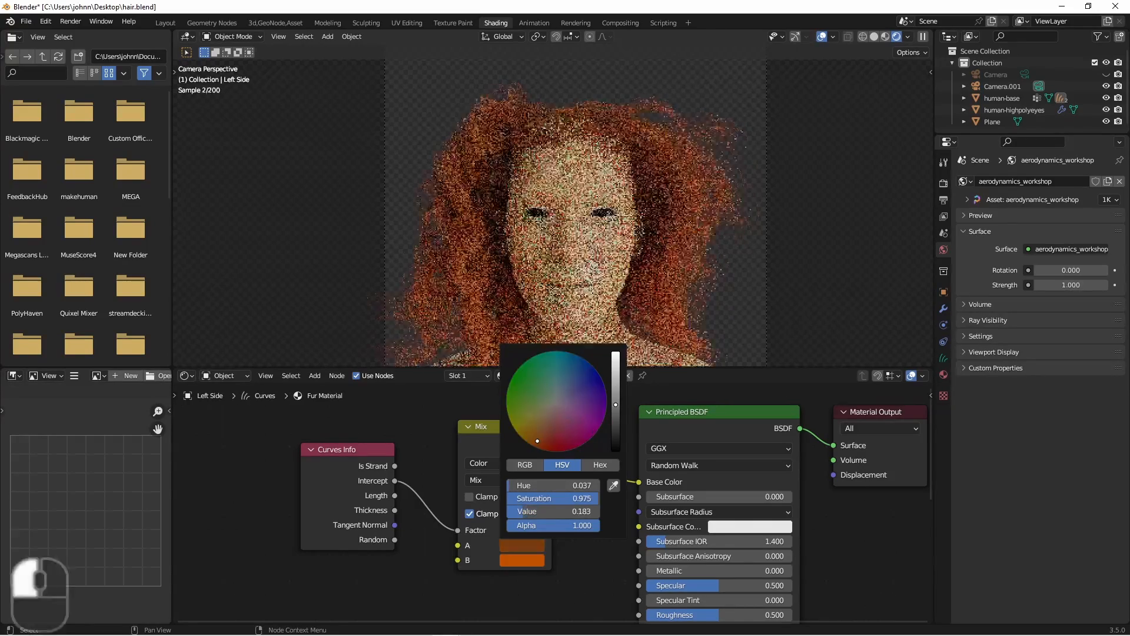
Replace the Principled BSDF with a Principled Hair BSDF and connect it to the Material Output's Surface
{"action": "scroll", "coordinate": [634, 444], "scroll_direction": "down", "scroll_amount": 2}
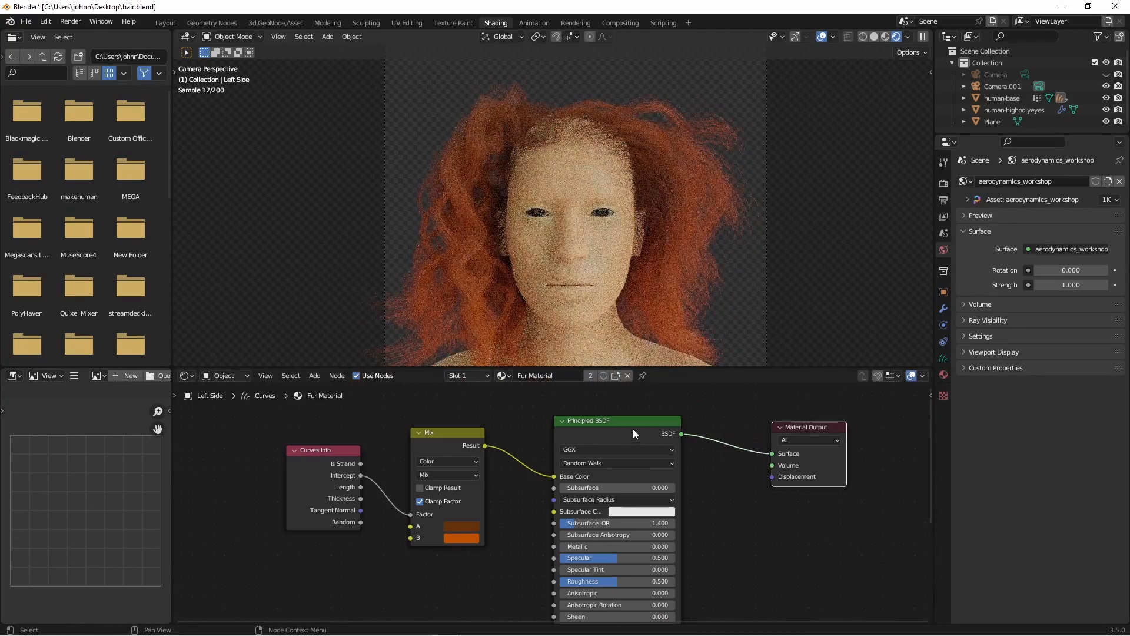
{"action": "left_click", "coordinate": [610, 432]}
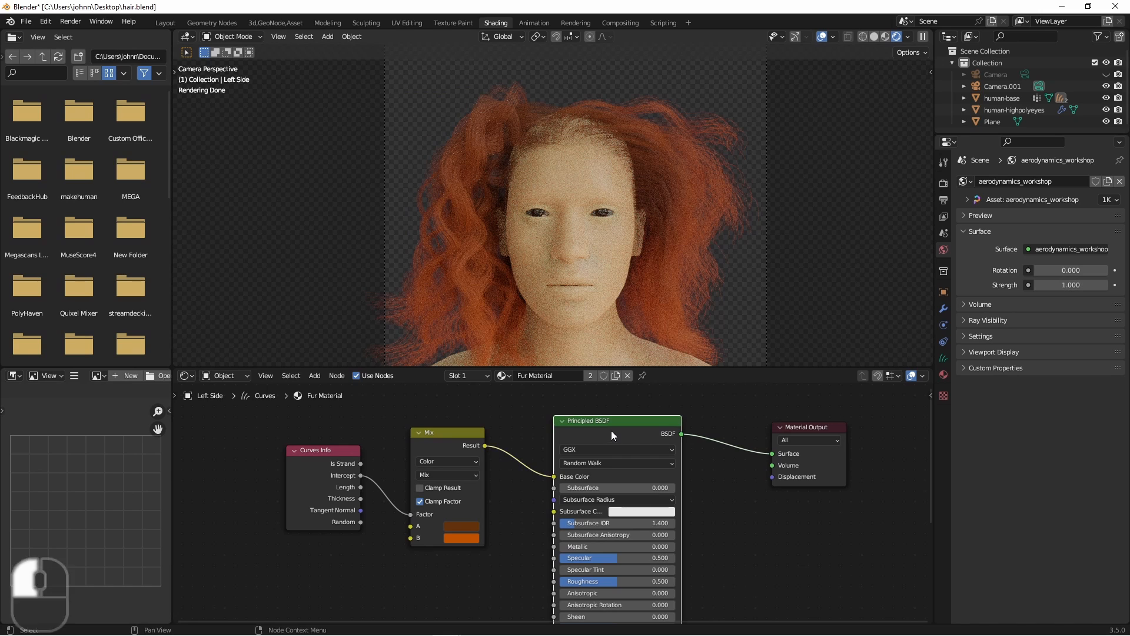
{"action": "key", "text": "ctrl+x"}
{"action": "key", "text": "shift+a"}
{"action": "mouse_move", "coordinate": [610, 436]}
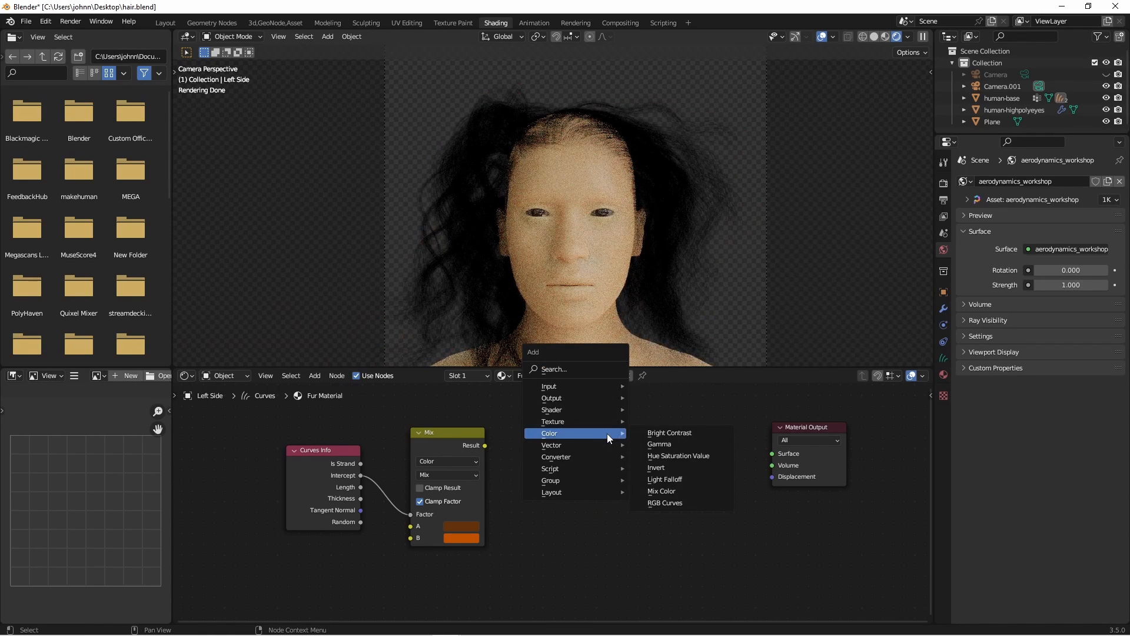
{"action": "mouse_move", "coordinate": [574, 410]}
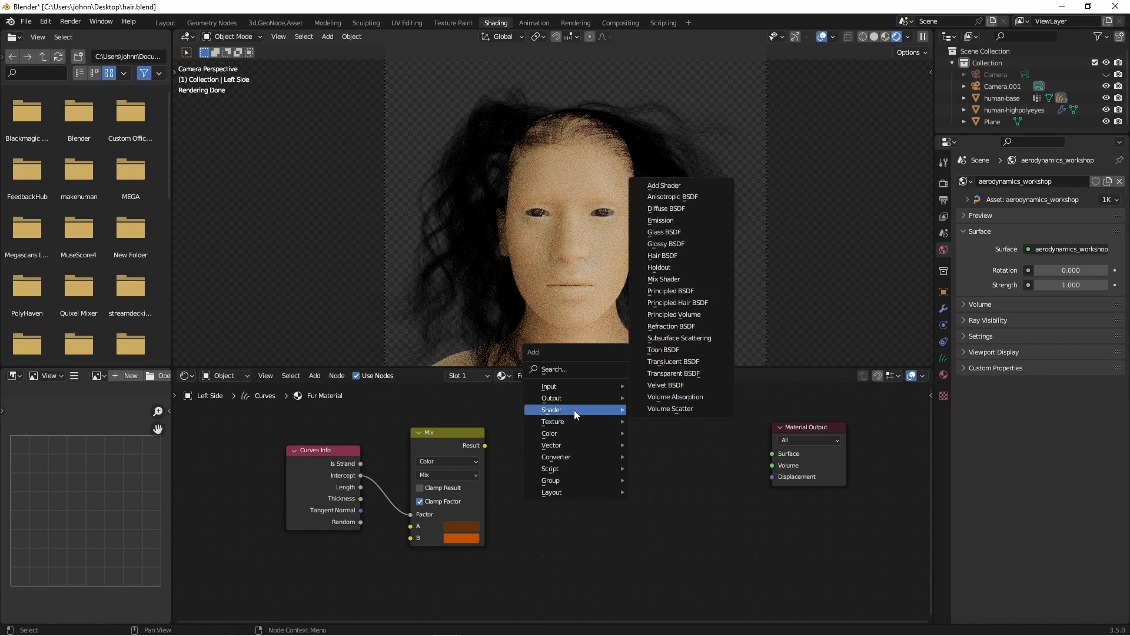
{"action": "left_click", "coordinate": [655, 306]}
{"action": "left_click", "coordinate": [559, 443]}
{"action": "left_click_drag", "start_coordinate": [673, 460], "coordinate": [772, 453]}
Set the hair shader's Roughness to 0.732 and Random Roughness to 0.405, and connect the Mix Result to its Color
{"action": "left_click", "coordinate": [610, 476]}
{"action": "left_click", "coordinate": [613, 500]}
{"action": "left_click_drag", "start_coordinate": [486, 447], "coordinate": [543, 515]}
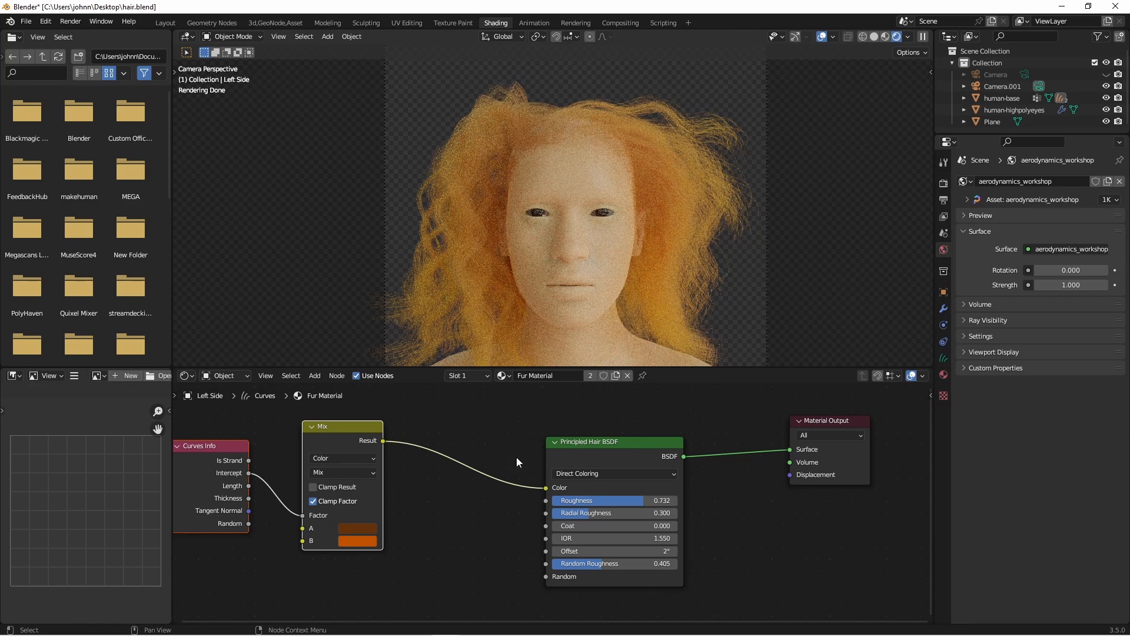
{"action": "left_click", "coordinate": [578, 447]}
{"action": "key", "text": "g"}
{"action": "left_click", "coordinate": [636, 431]}
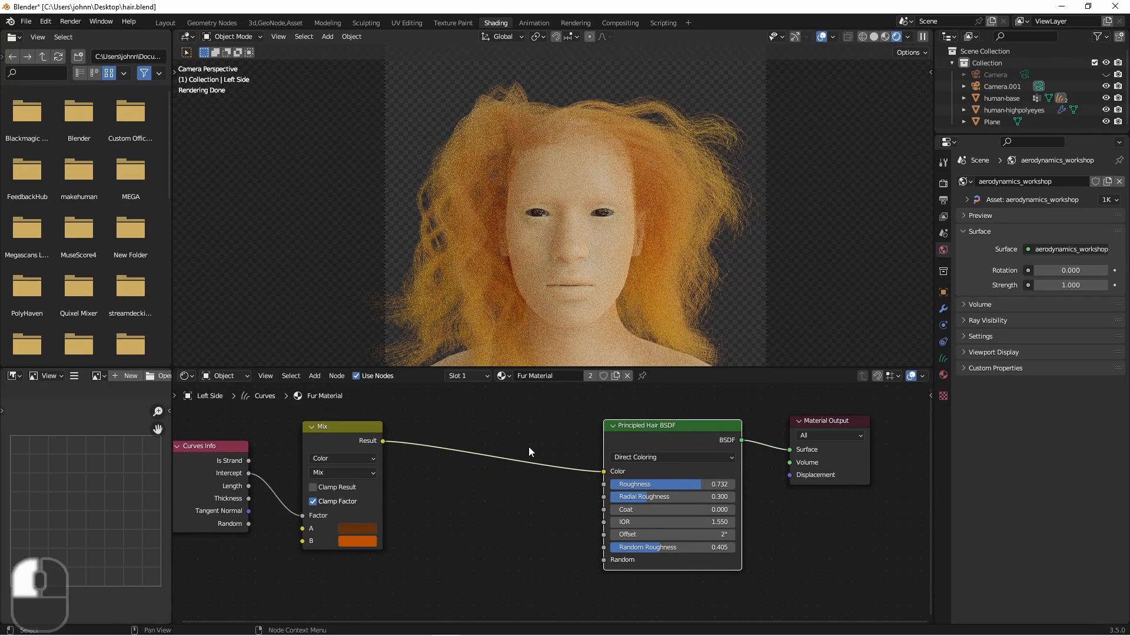
Insert a Hue Saturation Value node between the Mix and Principled Hair BSDF nodes and set its Value to 0.390
{"action": "key", "text": "shift+a"}
{"action": "mouse_move", "coordinate": [475, 476]}
{"action": "left_click", "coordinate": [533, 522]}
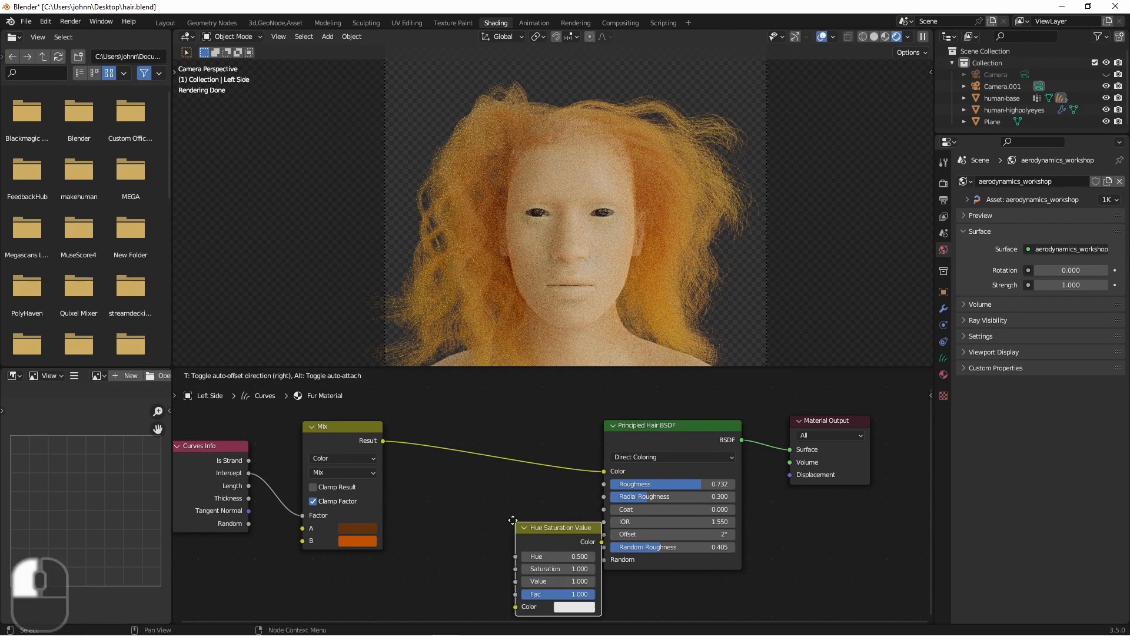
{"action": "left_click", "coordinate": [485, 482]}
{"action": "left_click_drag", "start_coordinate": [490, 498], "coordinate": [450, 498], "text": "shift"}
Save the file and render the frame with the updated hair material
{"action": "key", "text": "ctrl+s"}
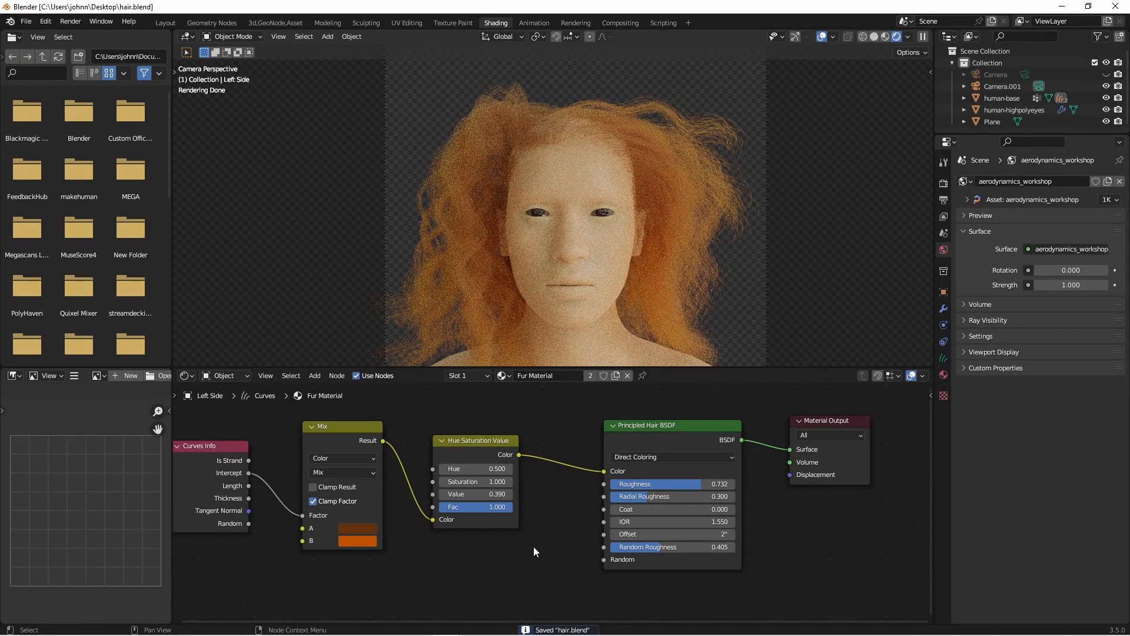
{"action": "key", "text": "F12"}
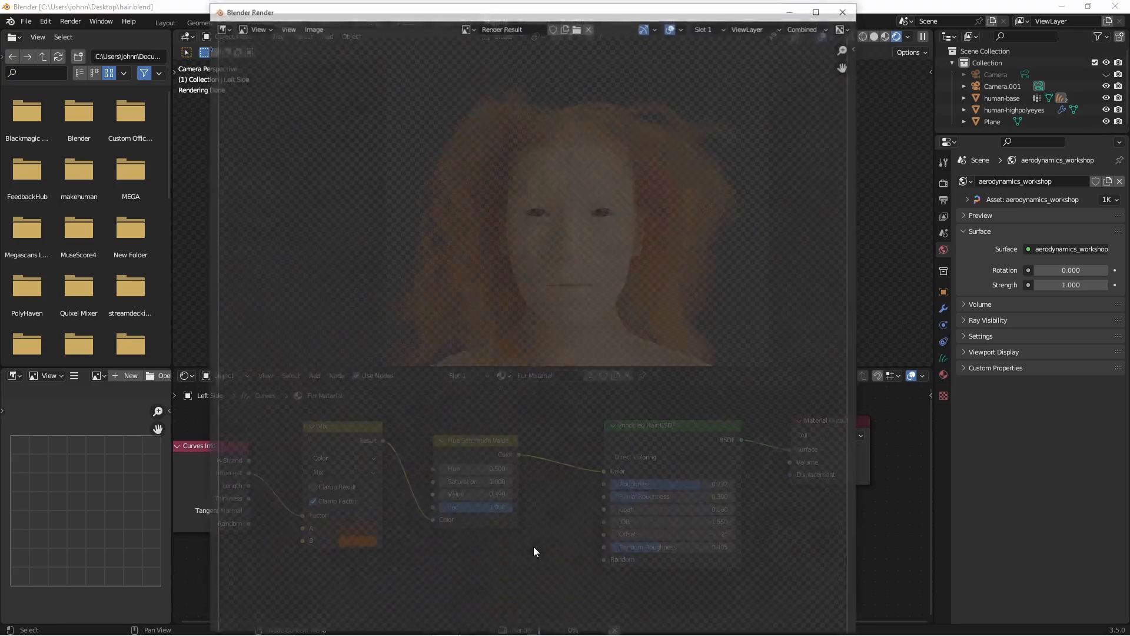